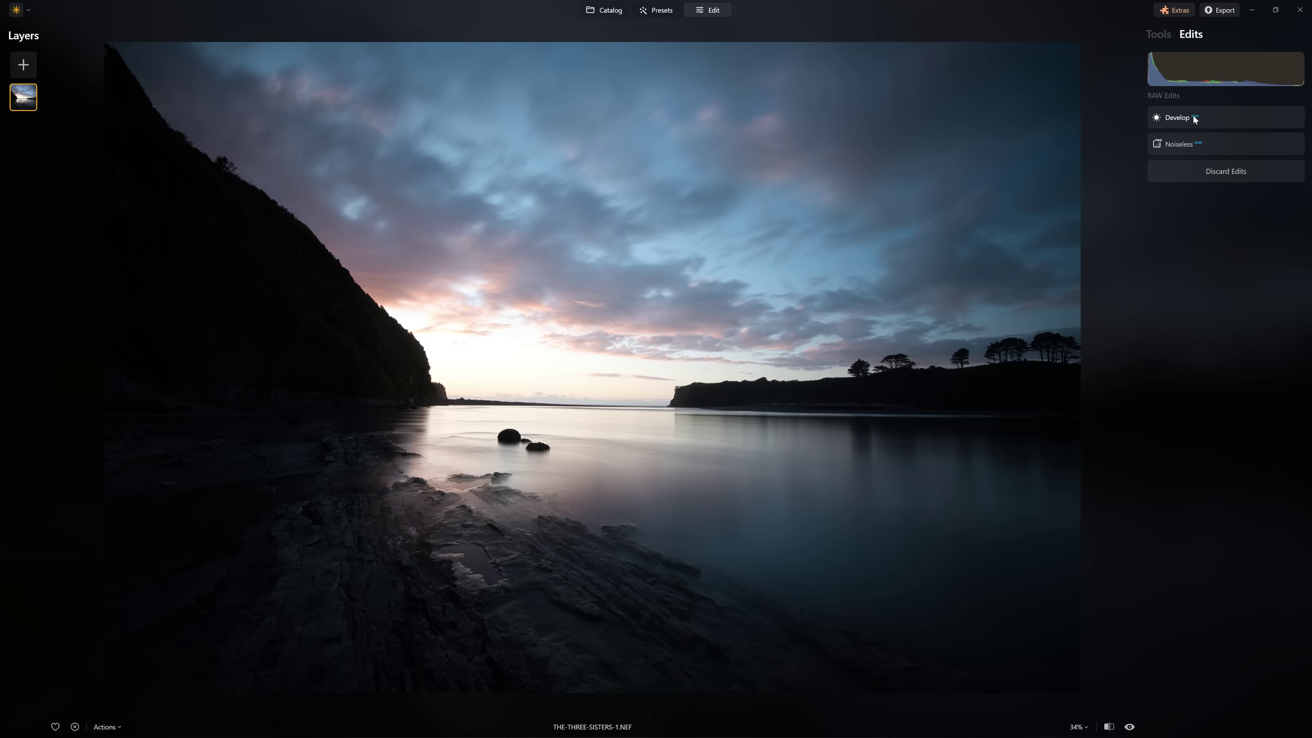
Apply Enhance AI to the seascape photo with Accent at 100
{"action": "left_click", "coordinate": [1163, 37]}
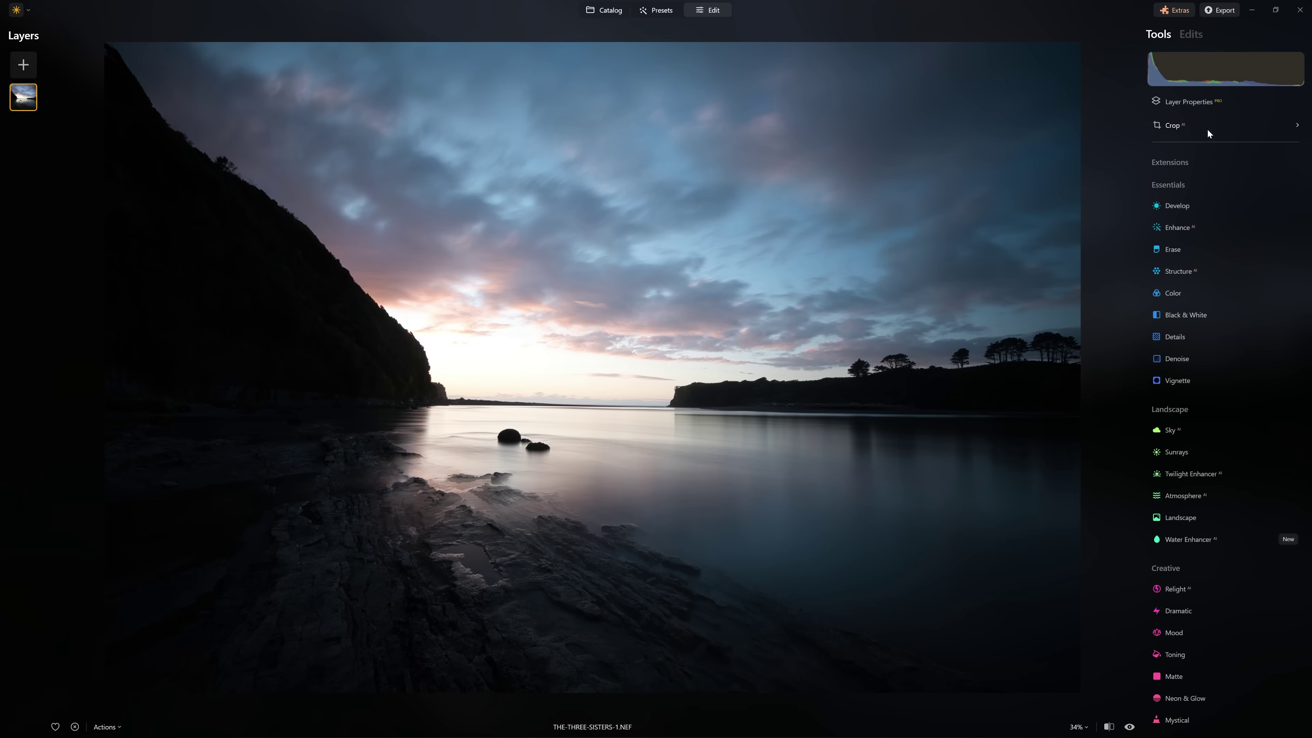
{"action": "left_click", "coordinate": [1190, 227]}
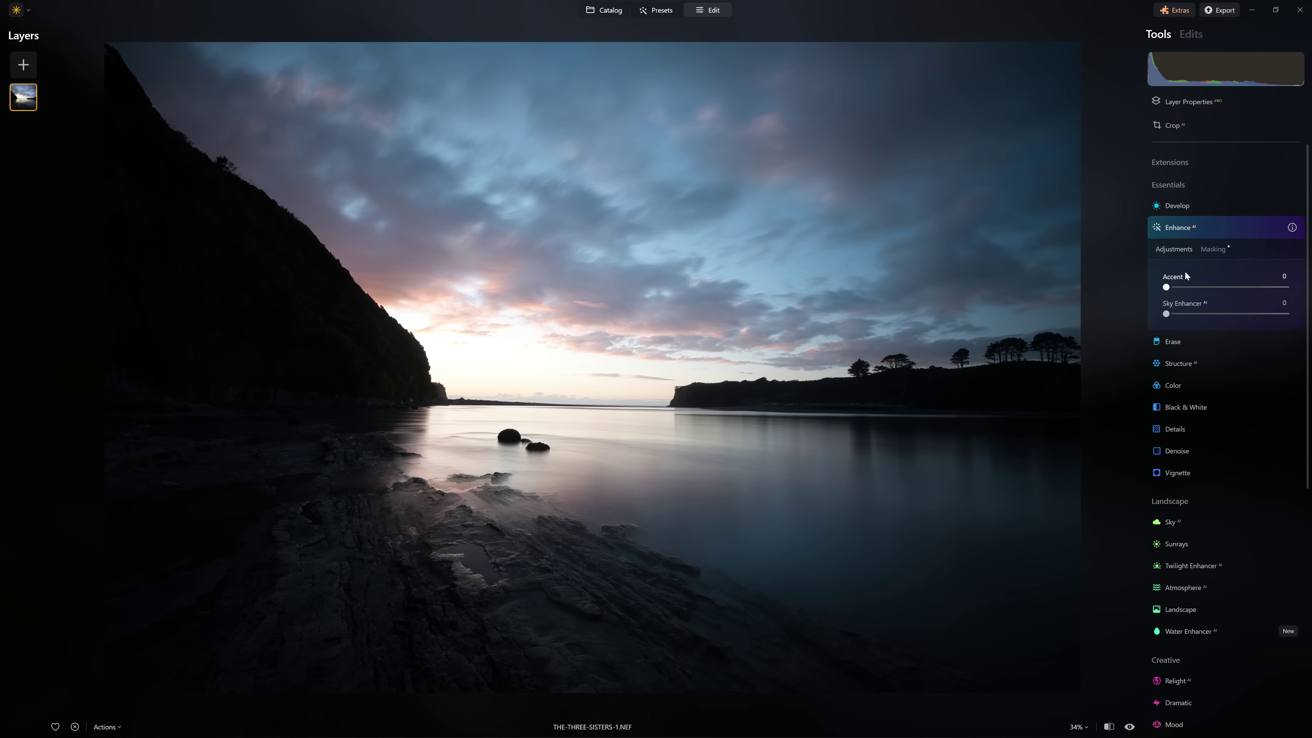
{"action": "left_click_drag", "start_coordinate": [1165, 287], "coordinate": [1307, 289]}
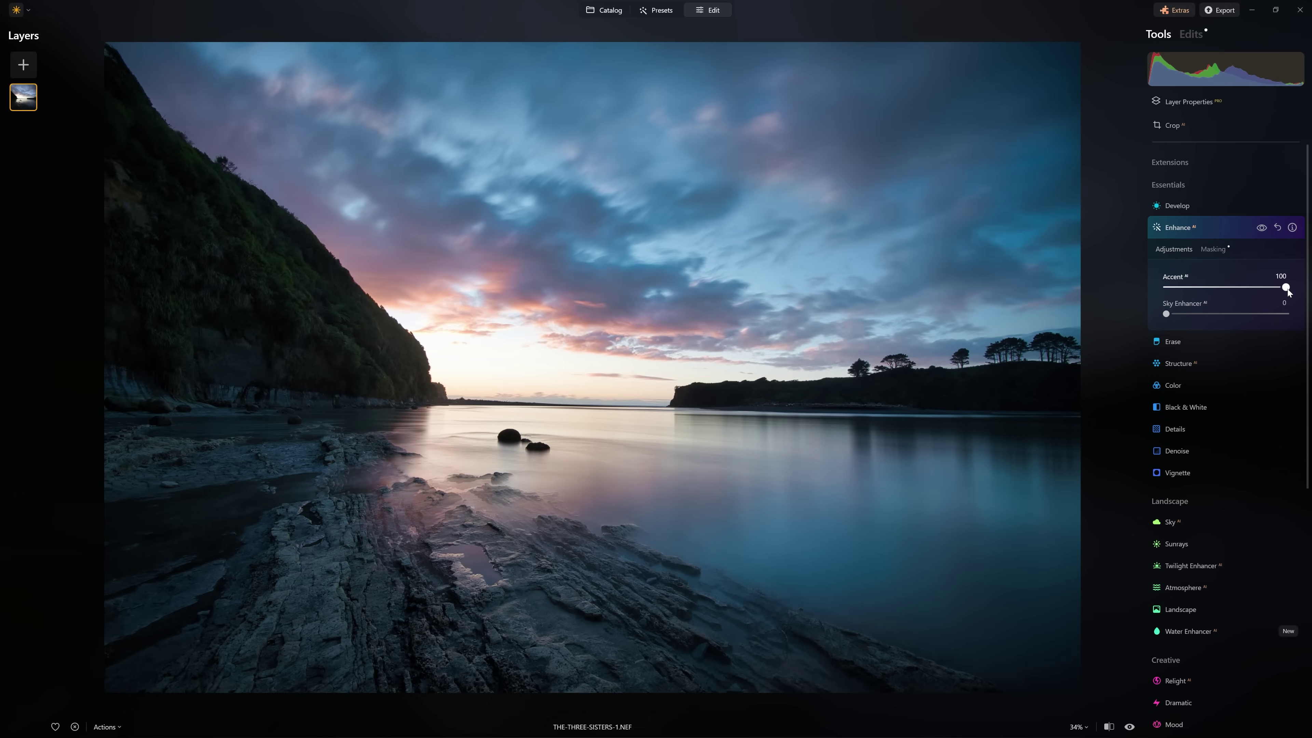
{"action": "left_click", "coordinate": [1220, 229]}
Apply Structure AI to the photo with Amount at 100
{"action": "left_click", "coordinate": [1212, 272]}
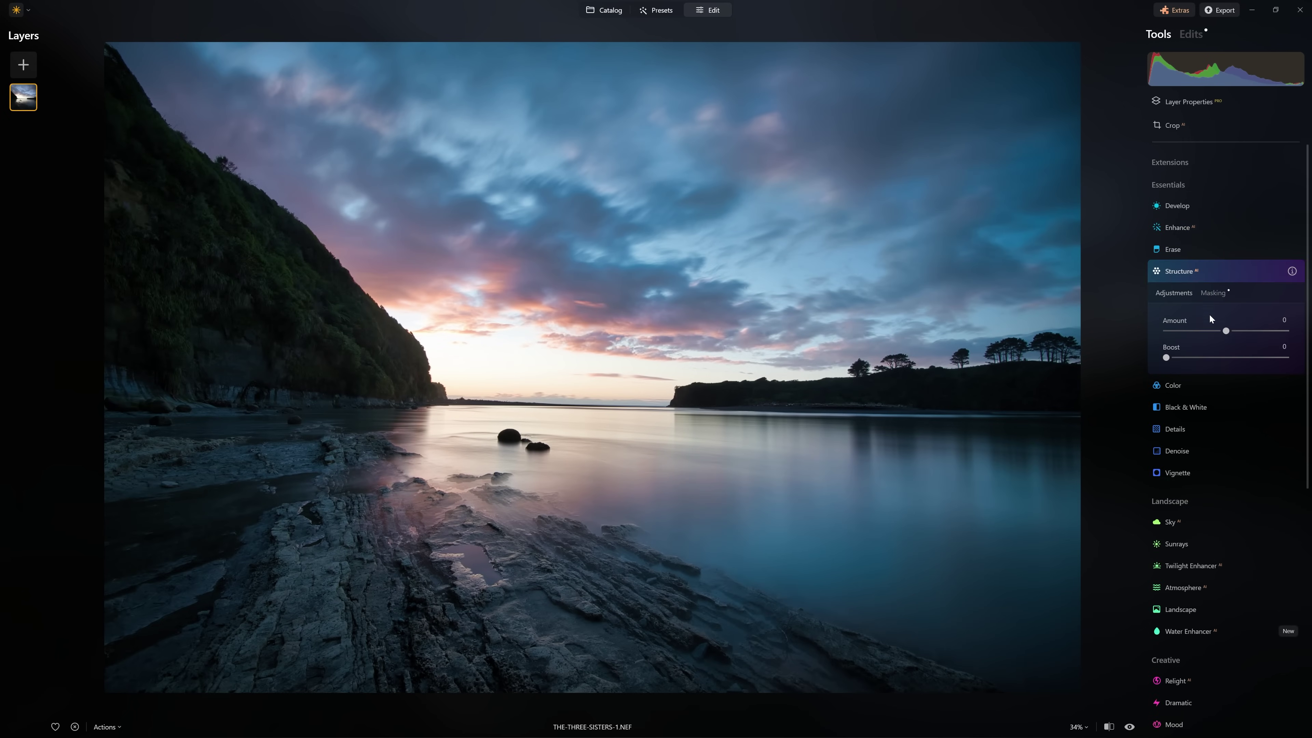
{"action": "left_click_drag", "start_coordinate": [1226, 332], "coordinate": [1309, 339]}
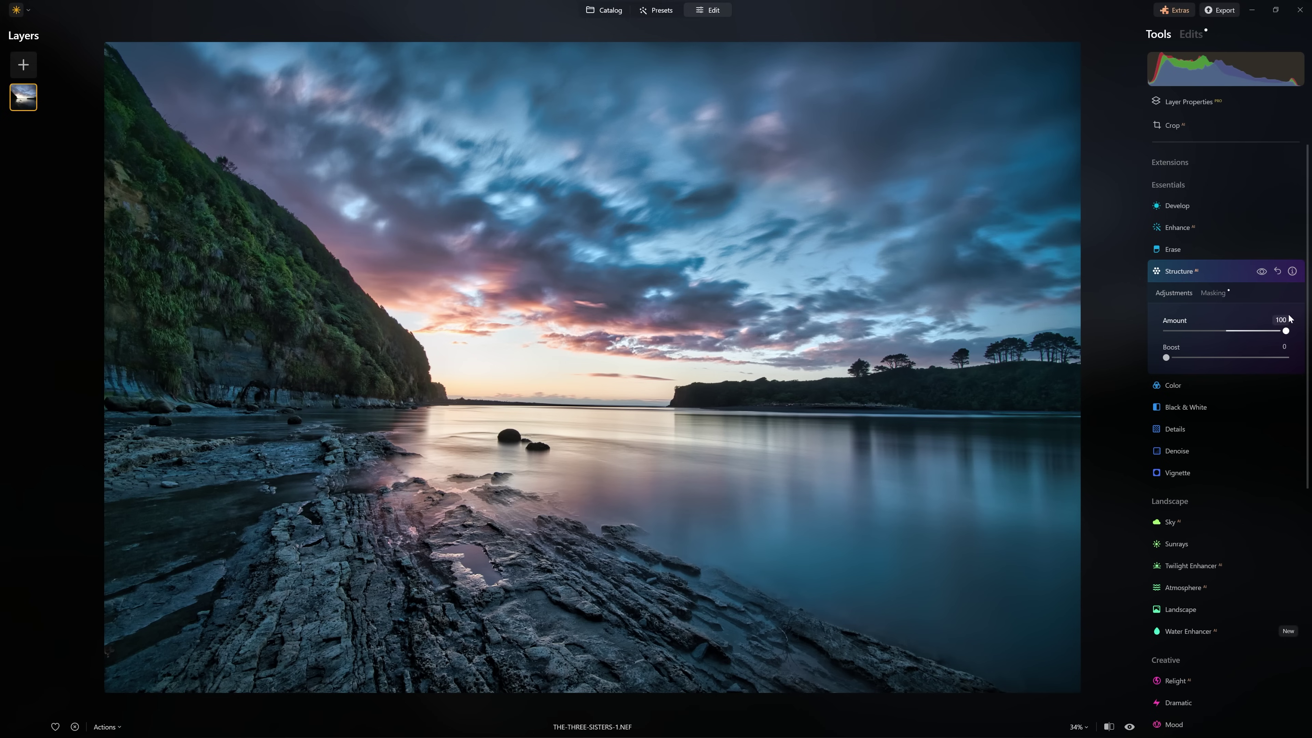
Compare the photo with and without Structure AI, and the edited photo with the original
{"action": "left_click", "coordinate": [1262, 272]}
{"action": "left_click", "coordinate": [1262, 272]}
{"action": "key", "text": "backslash"}
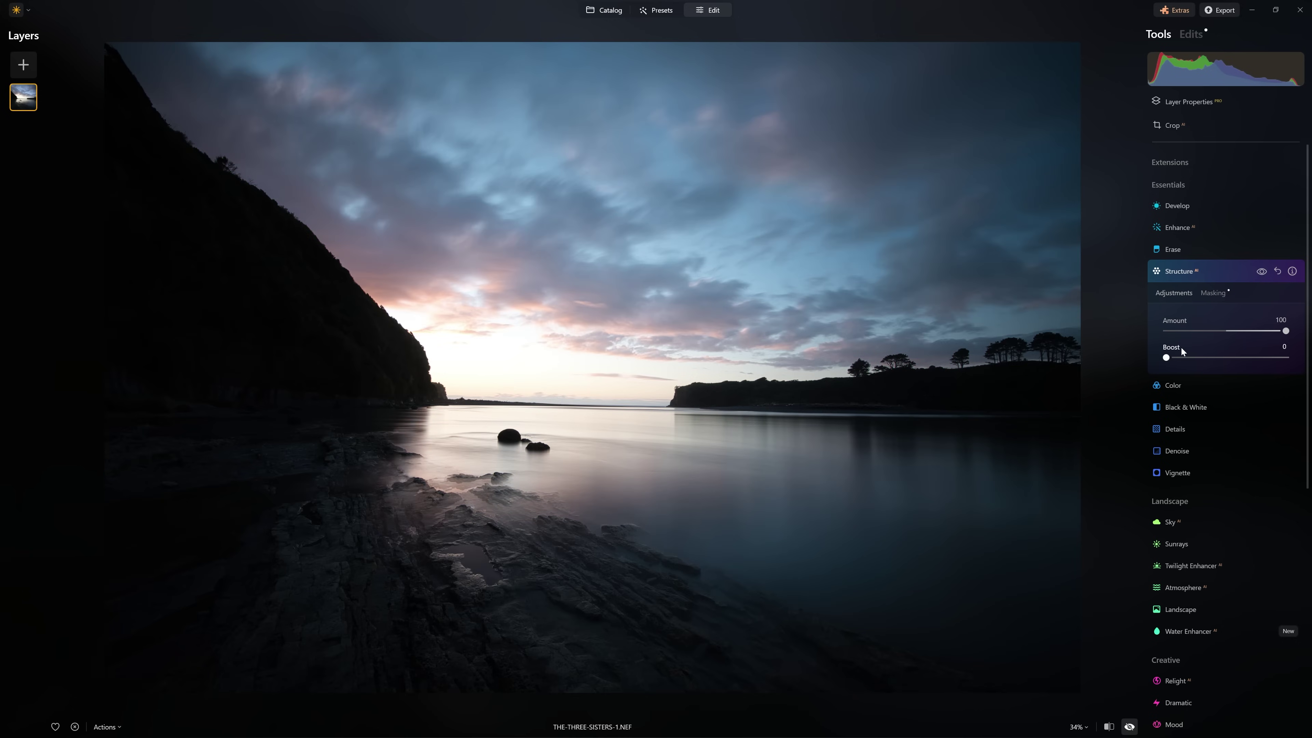
{"action": "key", "text": "backslash"}
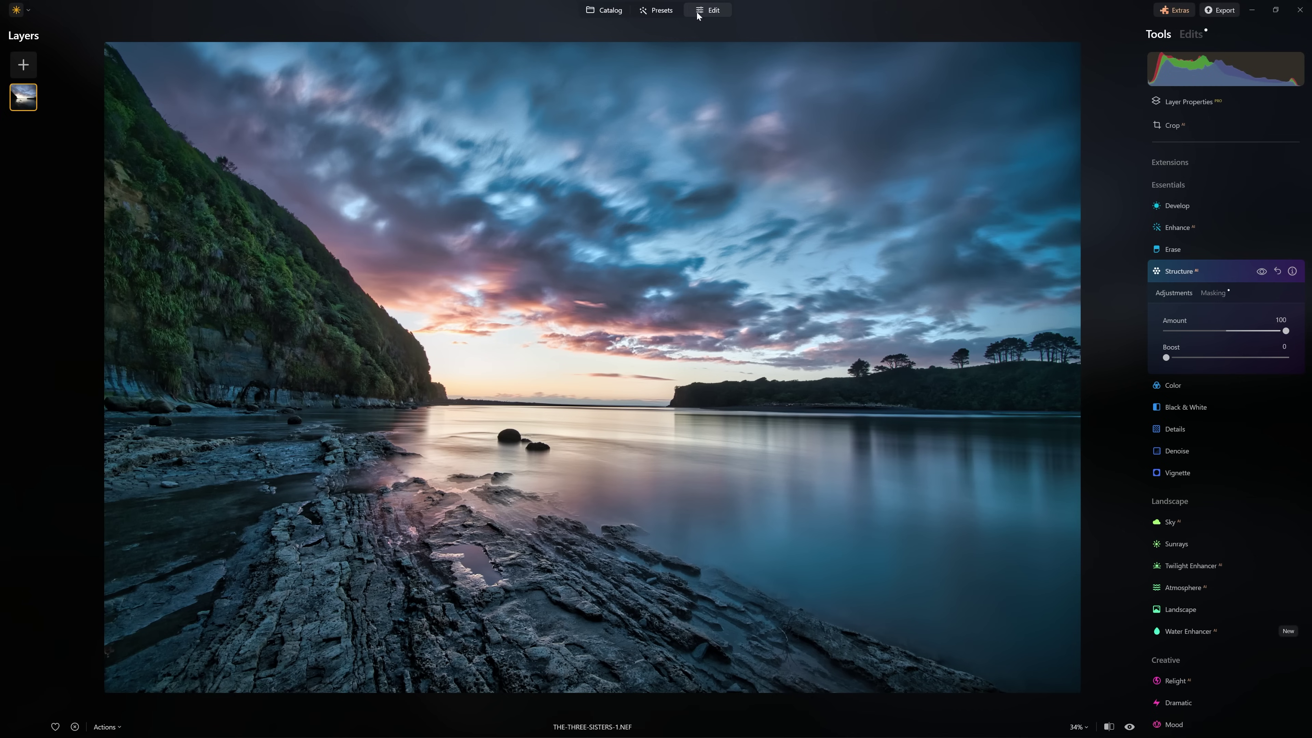
Examine the list of applied edits, stepping back to the Enhance AI stage and returning to the Structure AI stage
{"action": "left_click", "coordinate": [1187, 271]}
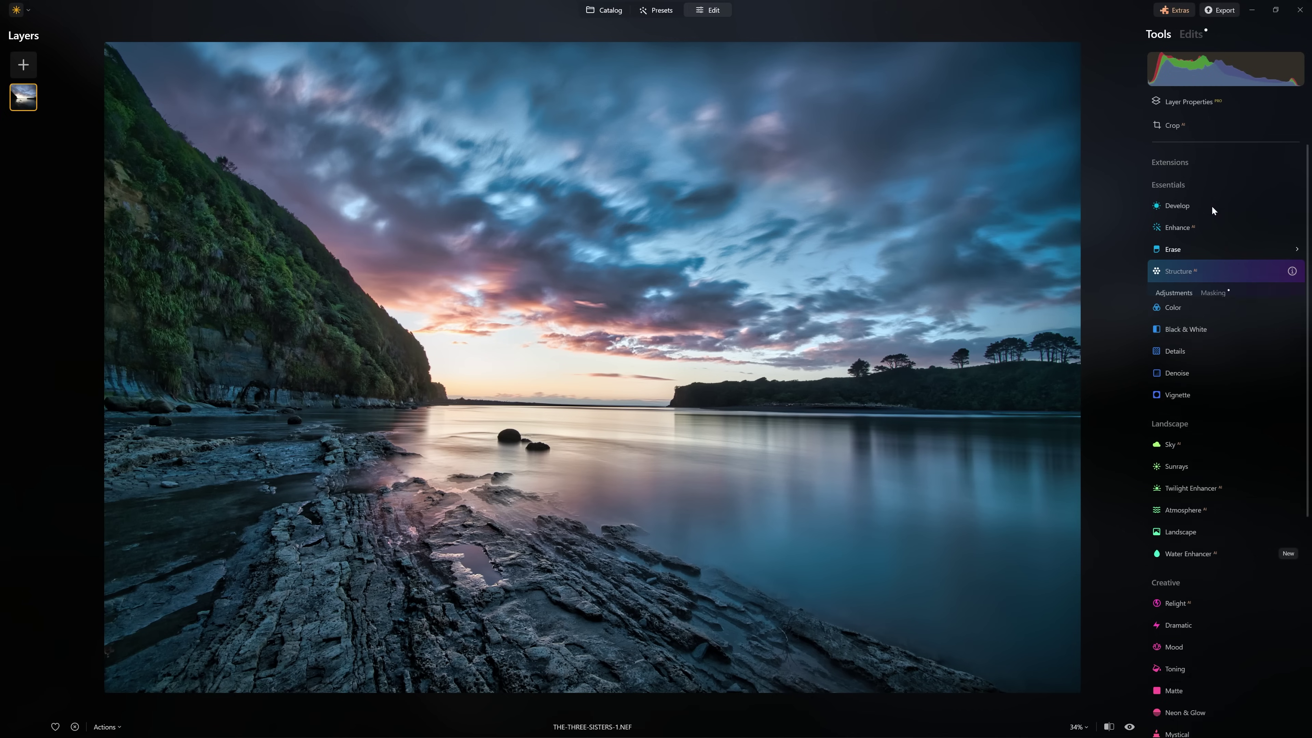
{"action": "left_click", "coordinate": [1191, 34]}
{"action": "left_click", "coordinate": [1192, 105]}
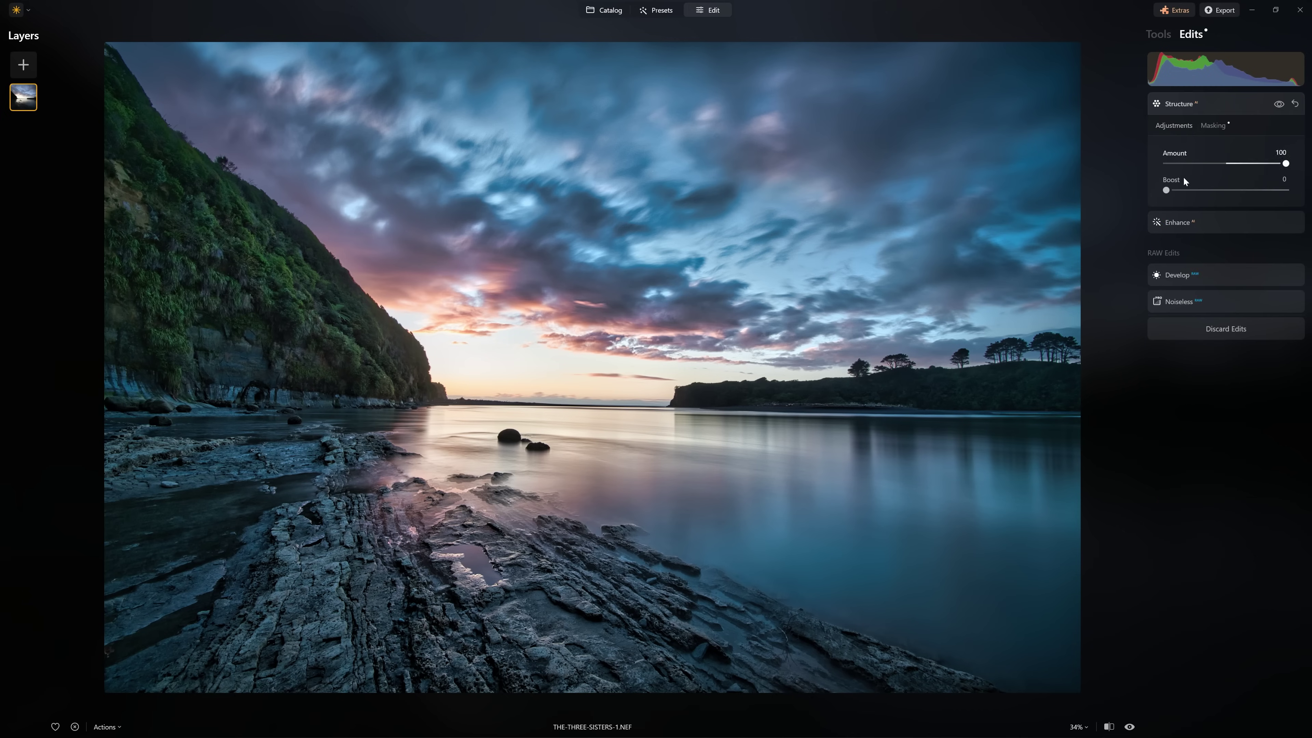
{"action": "left_click", "coordinate": [1186, 225]}
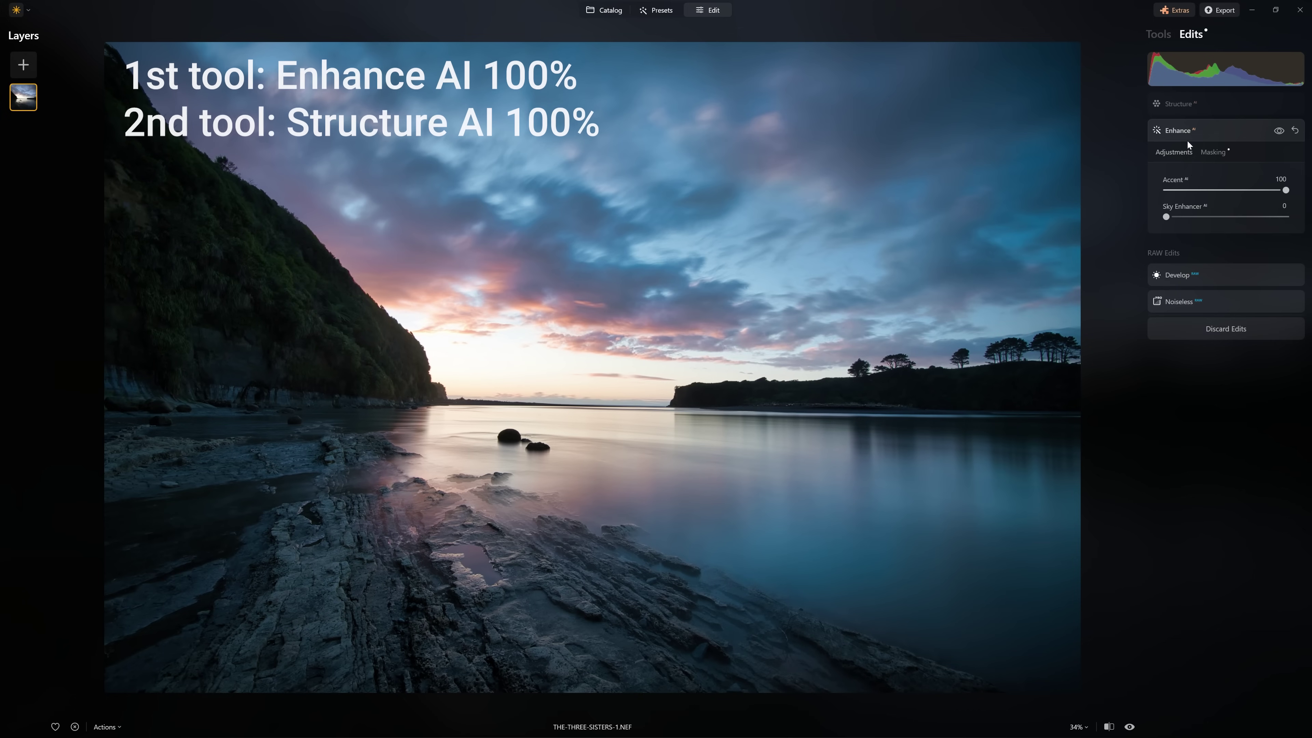
{"action": "left_click", "coordinate": [1185, 107]}
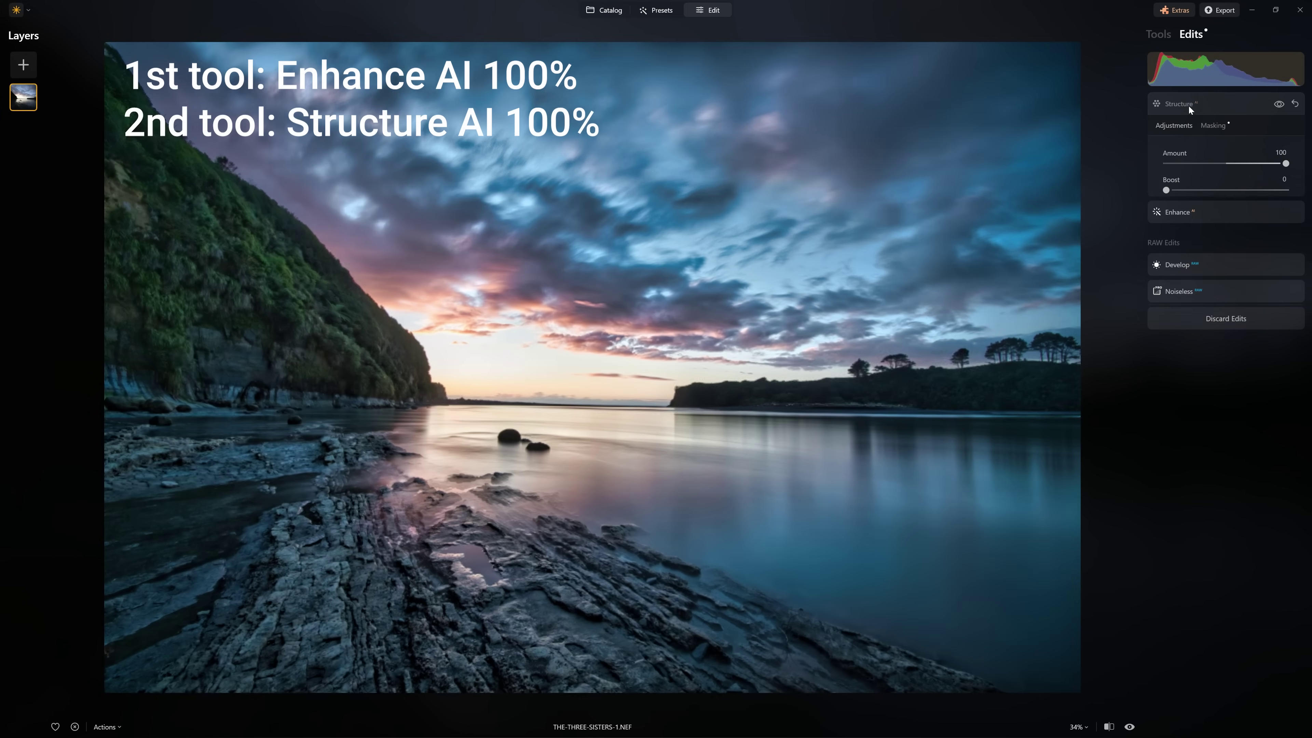
{"action": "left_click", "coordinate": [1196, 103]}
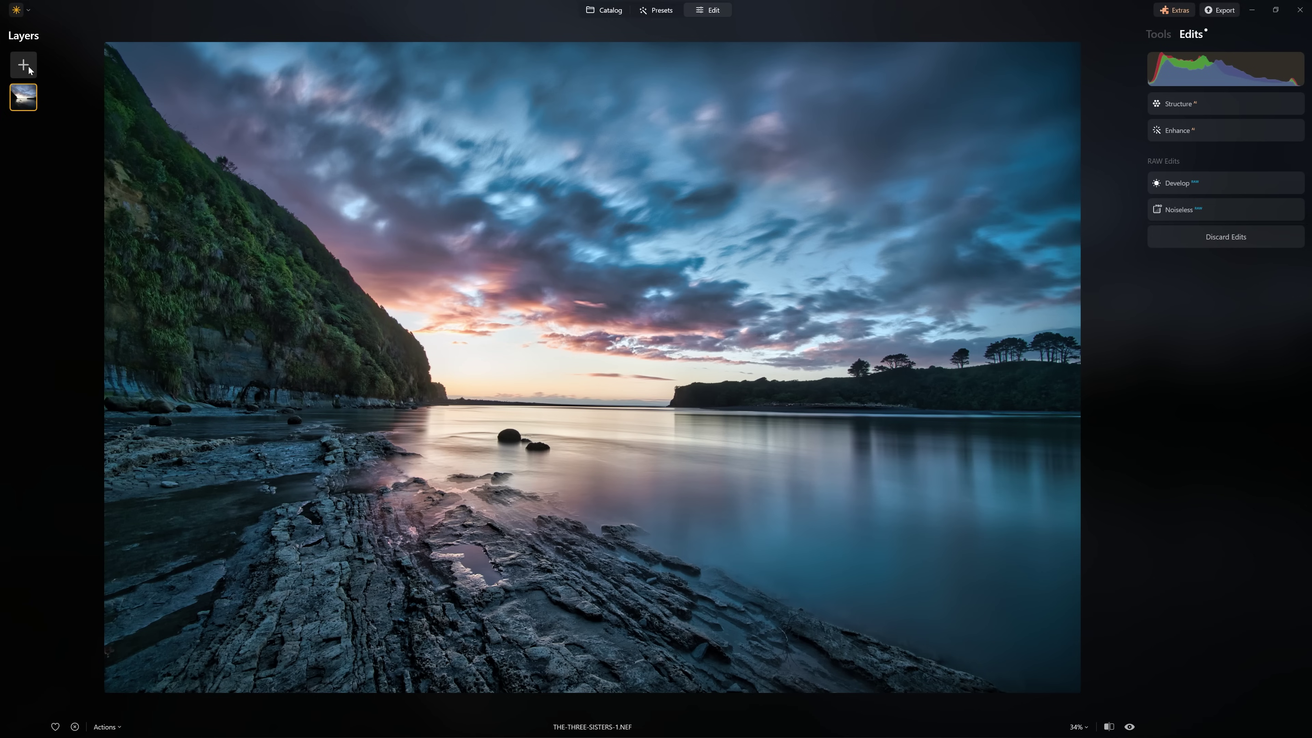
Duplicate the photo layer and reset the Structure AI and Enhance AI edits on the duplicate
{"action": "right_click", "coordinate": [26, 92]}
{"action": "left_click", "coordinate": [46, 120]}
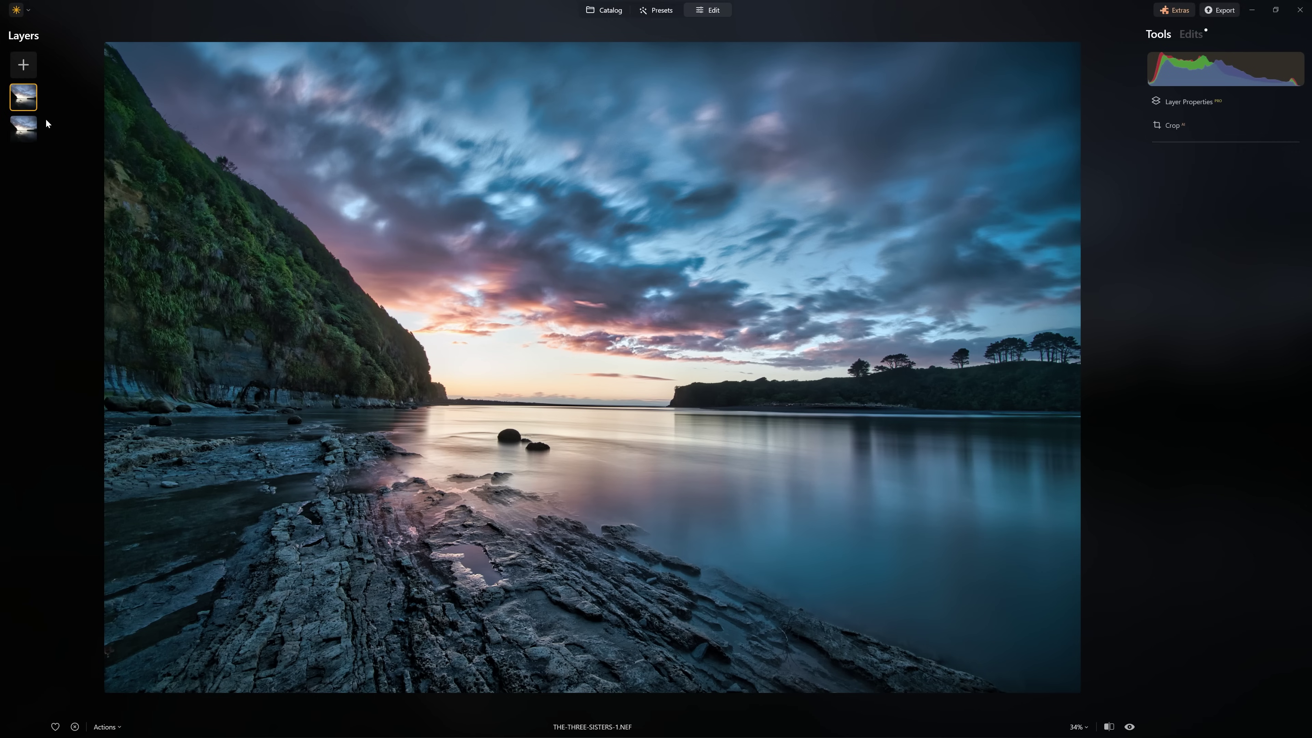
{"action": "left_click", "coordinate": [1195, 36]}
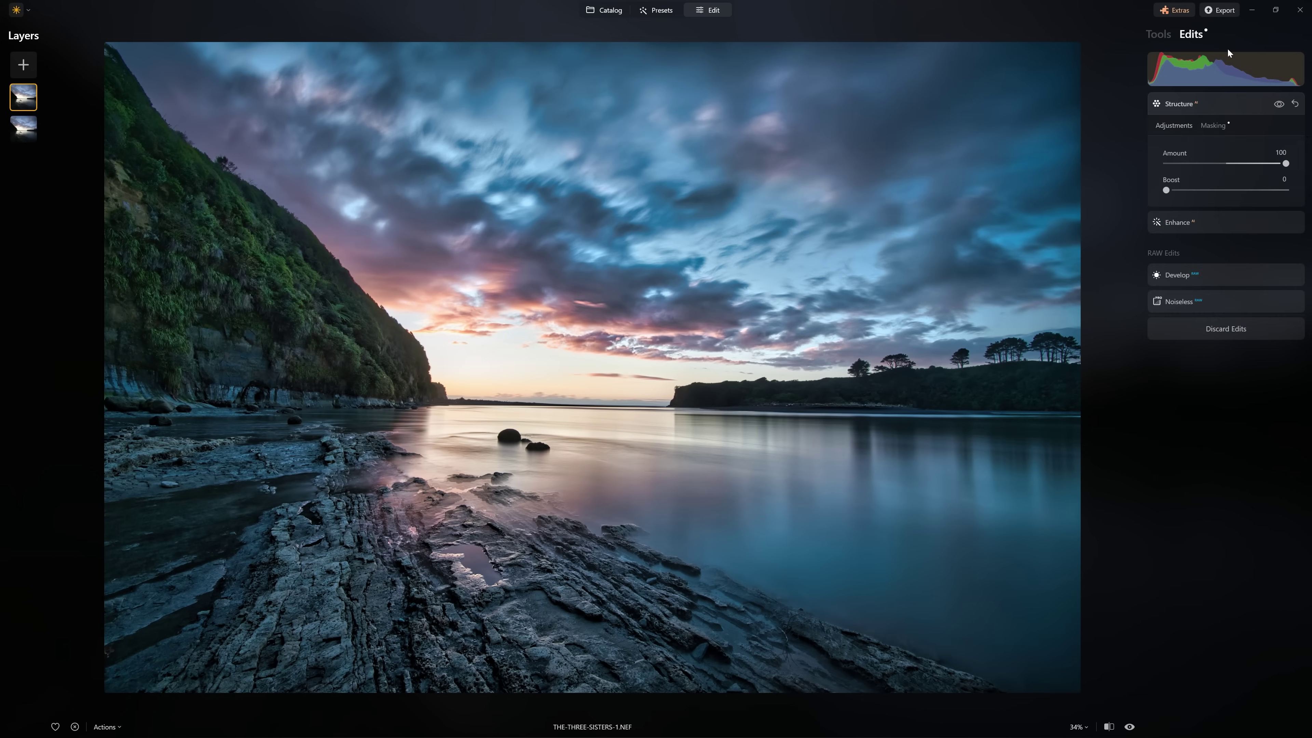
{"action": "left_click", "coordinate": [1296, 104]}
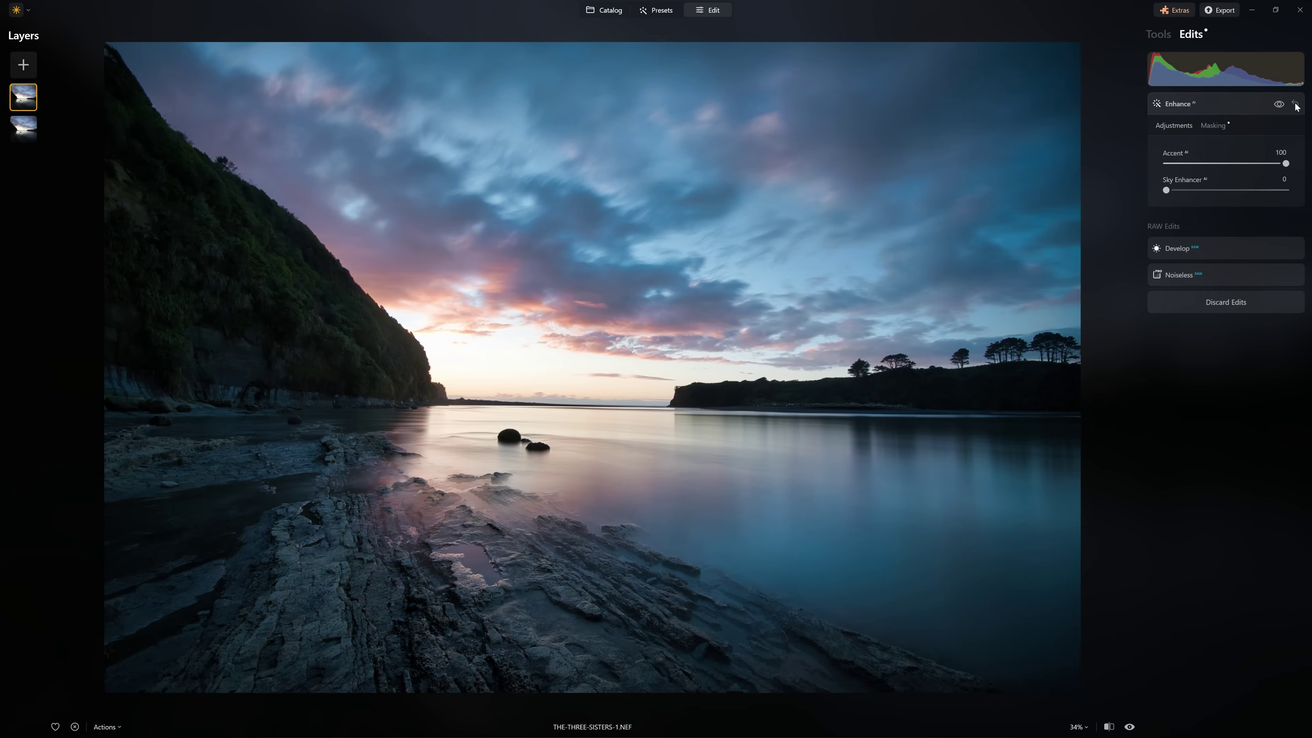
{"action": "left_click", "coordinate": [1296, 104]}
{"action": "left_click", "coordinate": [1232, 121]}
Apply Structure AI first on the duplicate layer, with Amount at 100
{"action": "left_click", "coordinate": [1163, 39]}
{"action": "left_click", "coordinate": [1187, 270]}
{"action": "left_click_drag", "start_coordinate": [1225, 332], "coordinate": [1285, 331]}
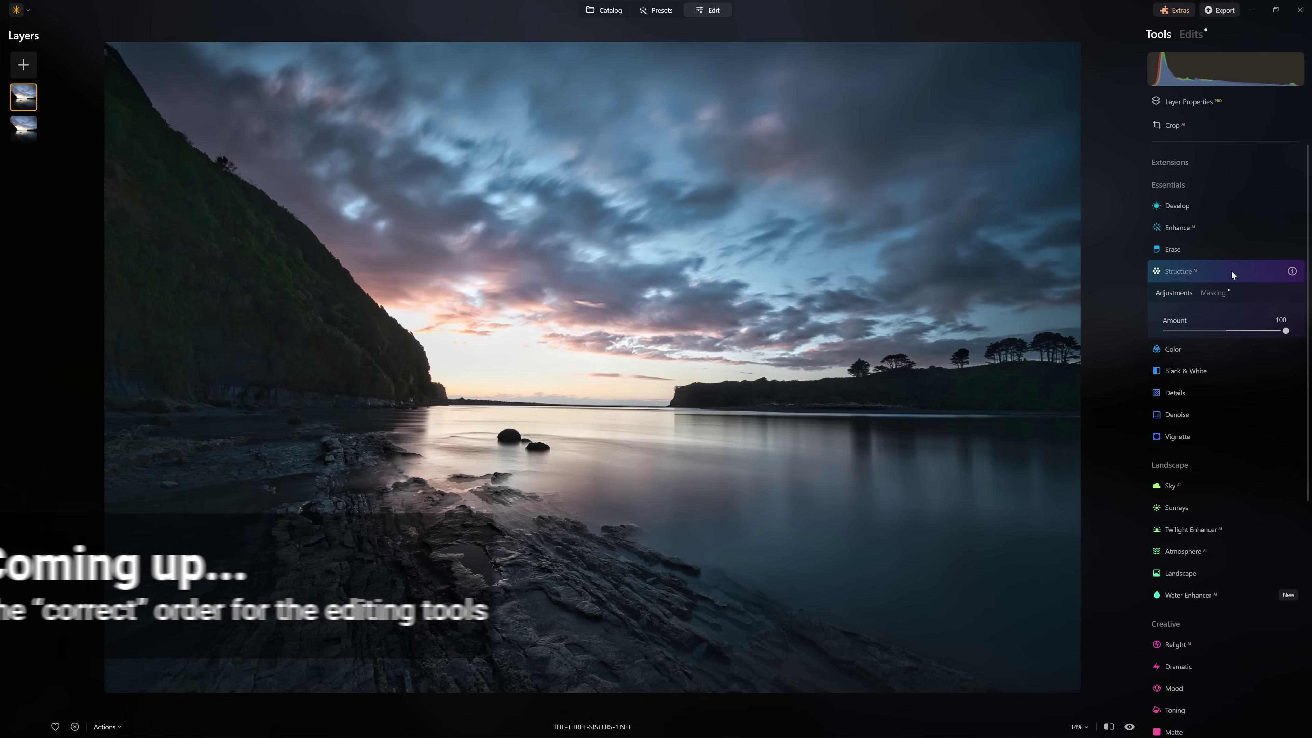
Apply Enhance AI on top of Structure AI on the duplicate layer, with Accent at 100
{"action": "left_click", "coordinate": [1231, 270]}
{"action": "left_click", "coordinate": [1203, 228]}
{"action": "left_click_drag", "start_coordinate": [1166, 288], "coordinate": [1290, 295]}
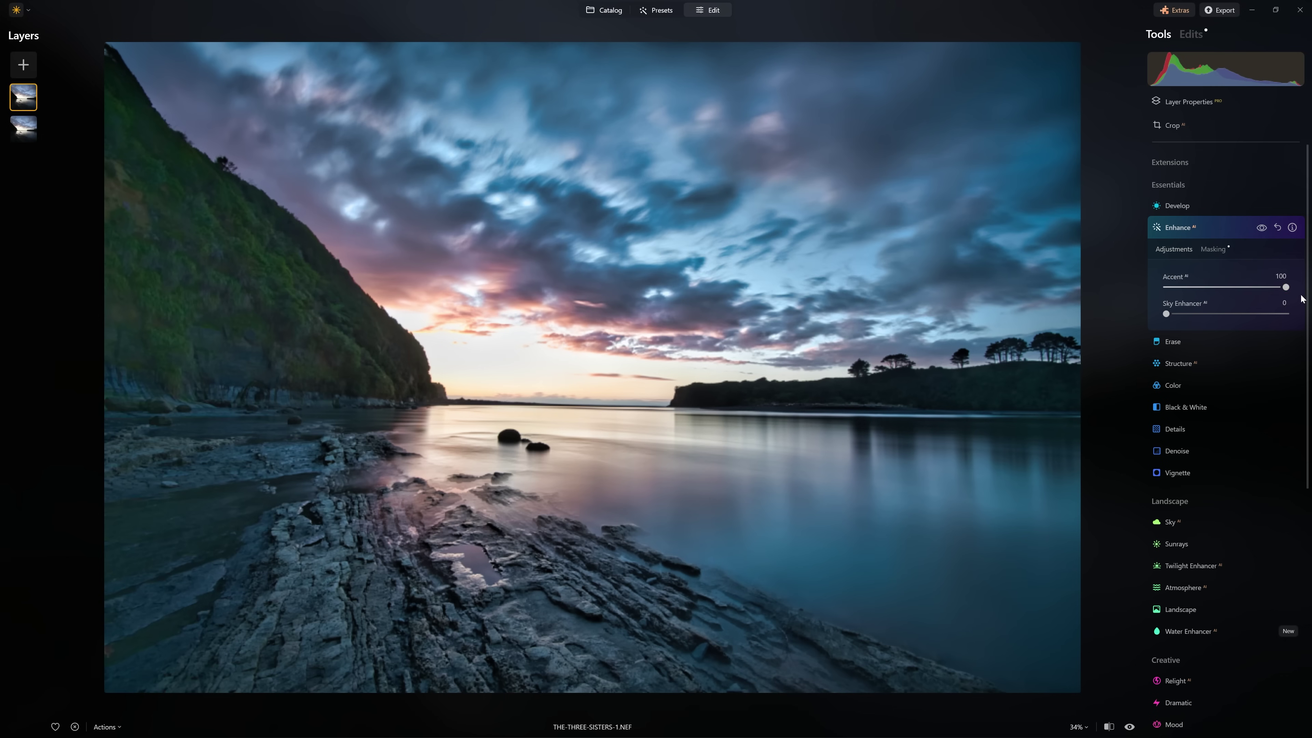
{"action": "left_click", "coordinate": [1227, 228]}
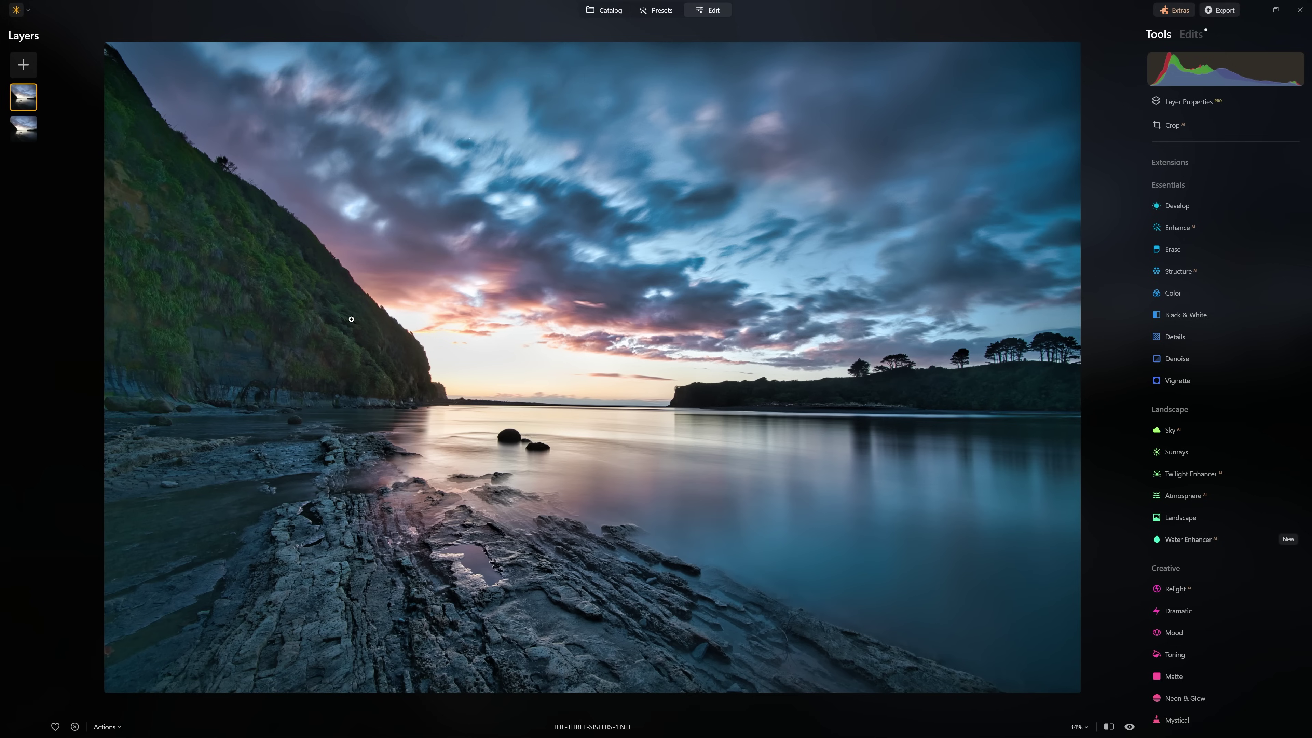
Toggle the top layer's visibility to compare the two tool orders, and check that layer's list of edits
{"action": "right_click", "coordinate": [30, 100]}
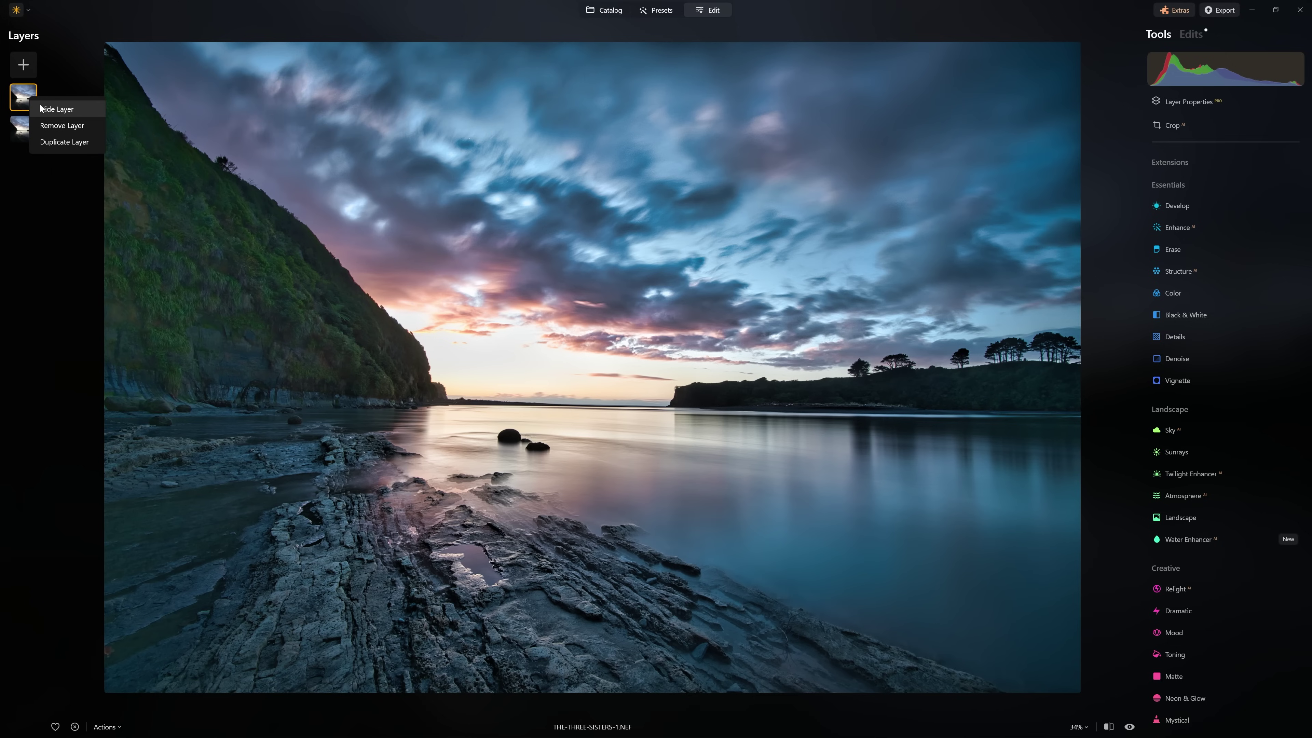
{"action": "left_click", "coordinate": [57, 109]}
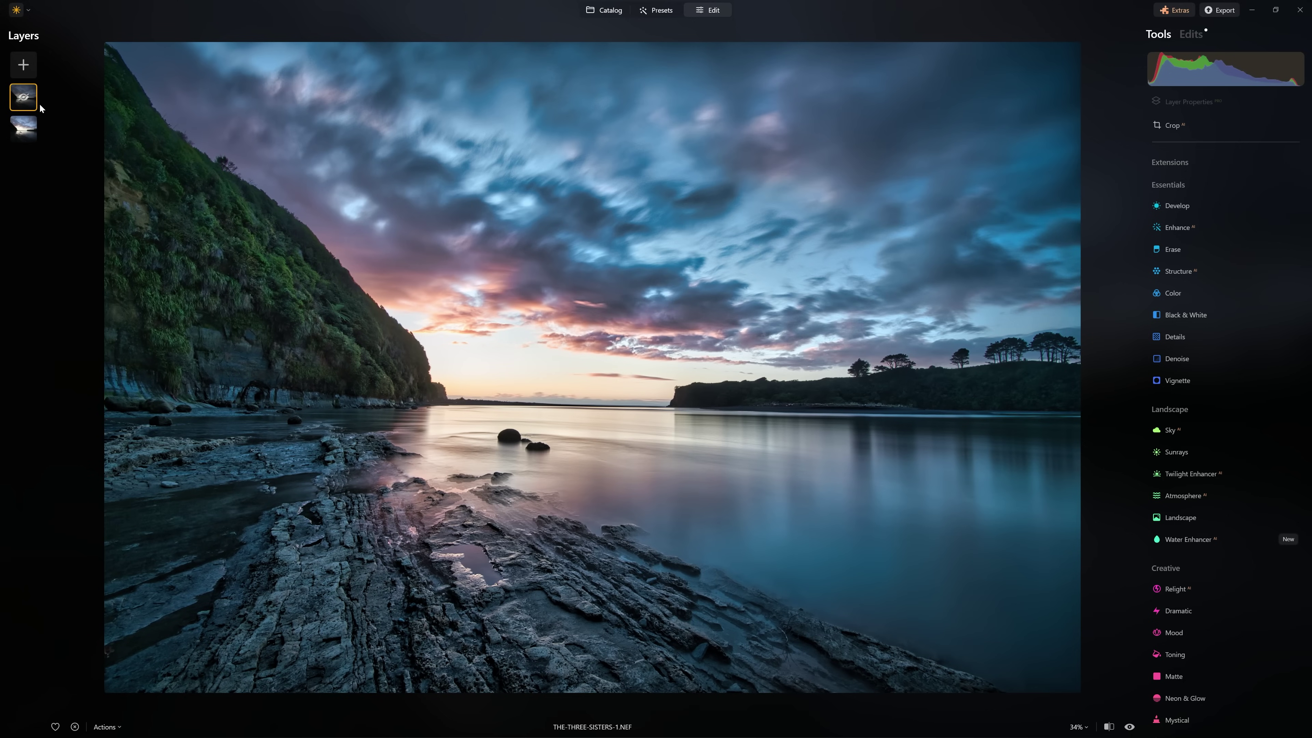
{"action": "right_click", "coordinate": [19, 106]}
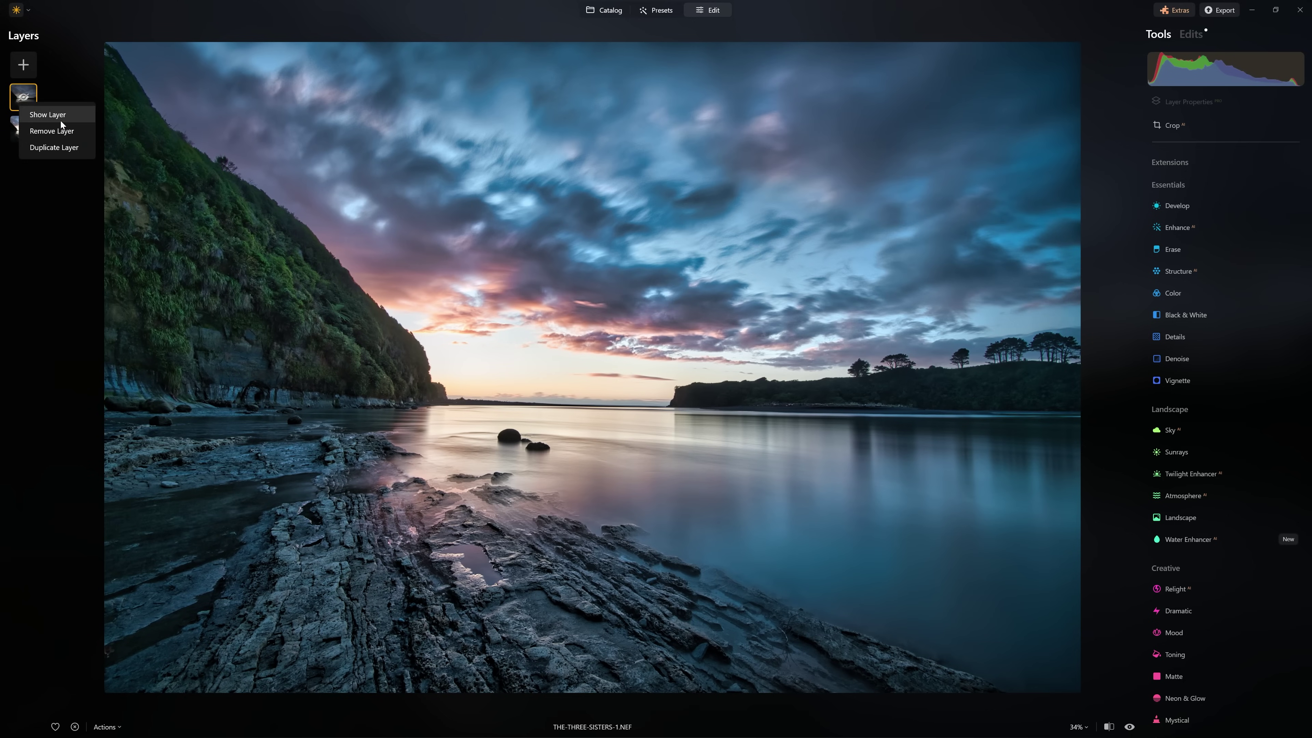
{"action": "left_click", "coordinate": [52, 115]}
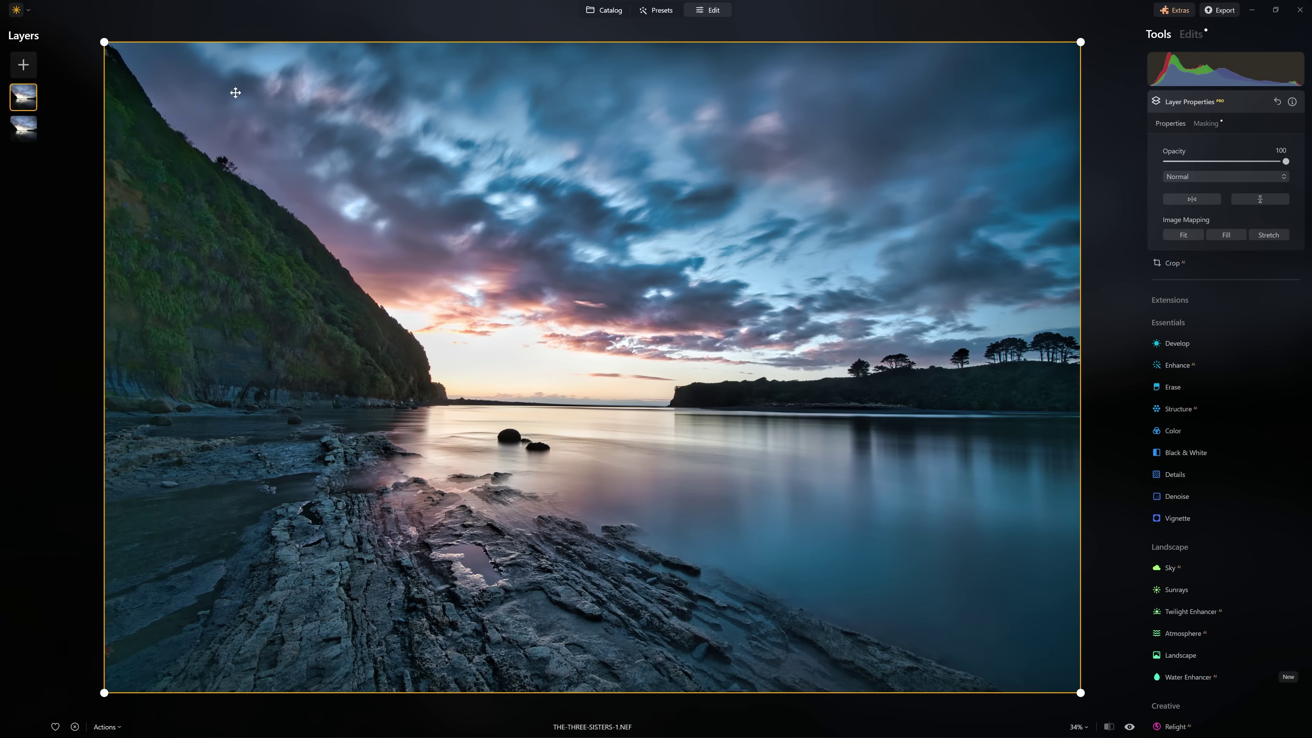
{"action": "left_click", "coordinate": [1207, 102]}
{"action": "left_click", "coordinate": [1190, 34]}
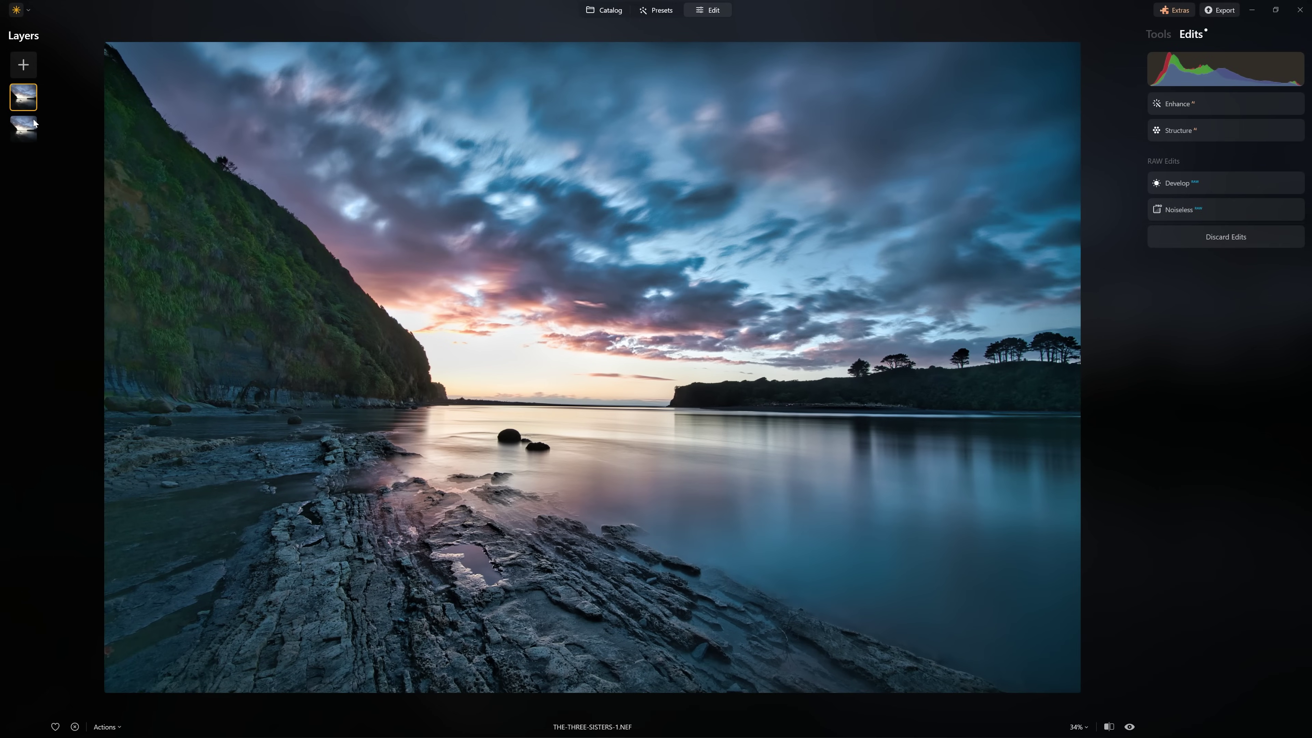
{"action": "right_click", "coordinate": [32, 109]}
{"action": "left_click", "coordinate": [56, 115]}
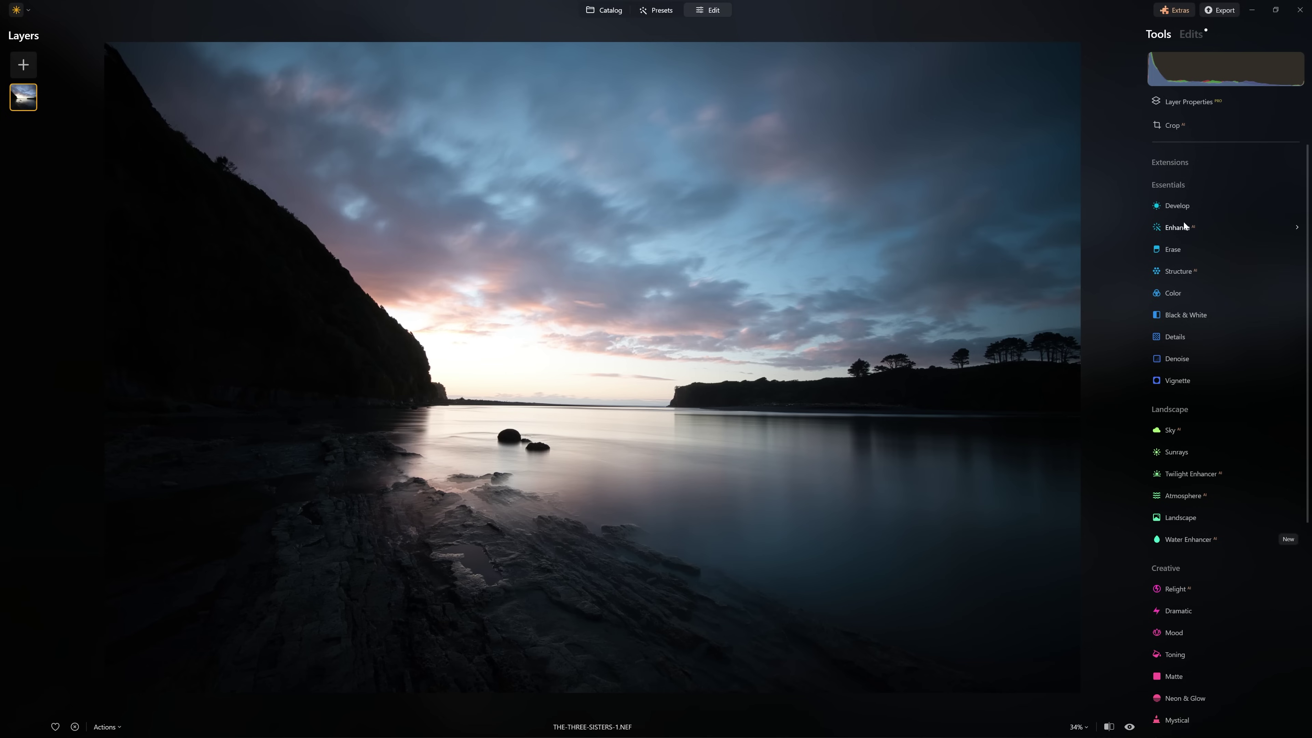
Apply Enhance AI to the unedited single-layer photo with Accent at 100
{"action": "left_click", "coordinate": [1183, 222]}
{"action": "left_click_drag", "start_coordinate": [1167, 288], "coordinate": [1285, 286]}
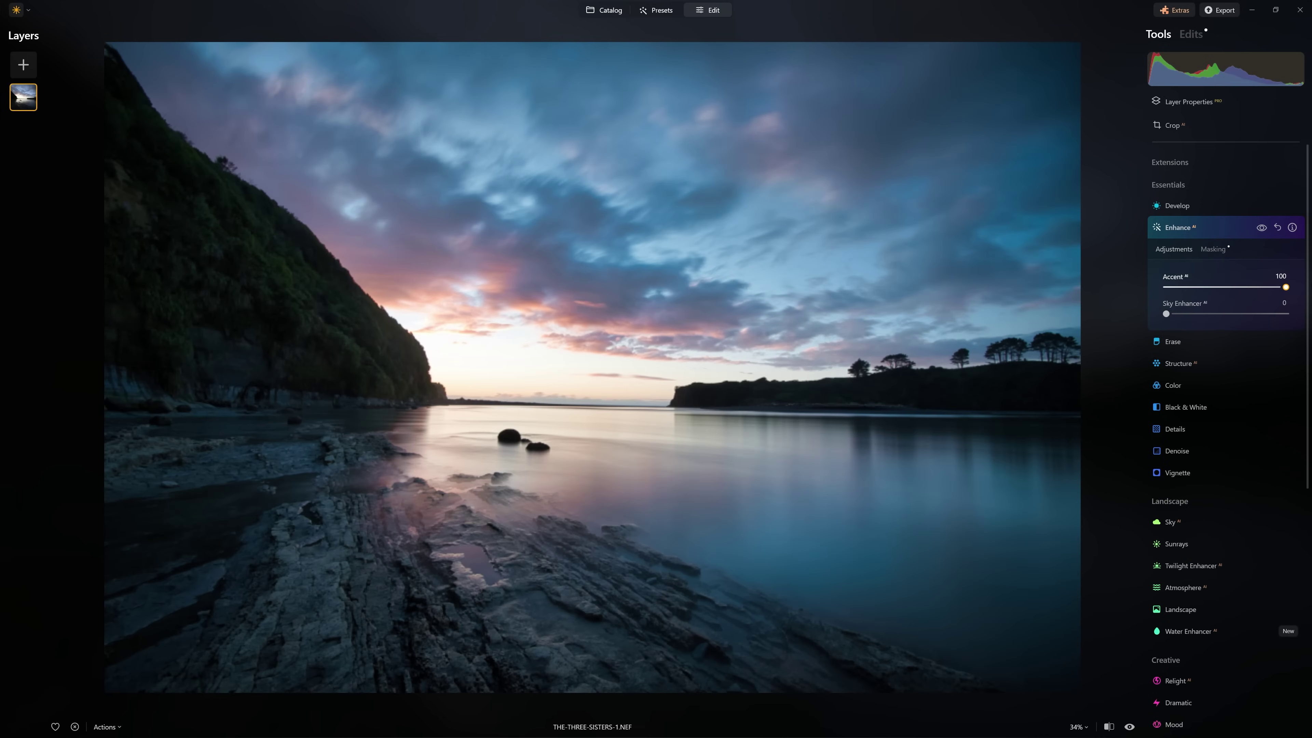
{"action": "left_click", "coordinate": [1228, 230]}
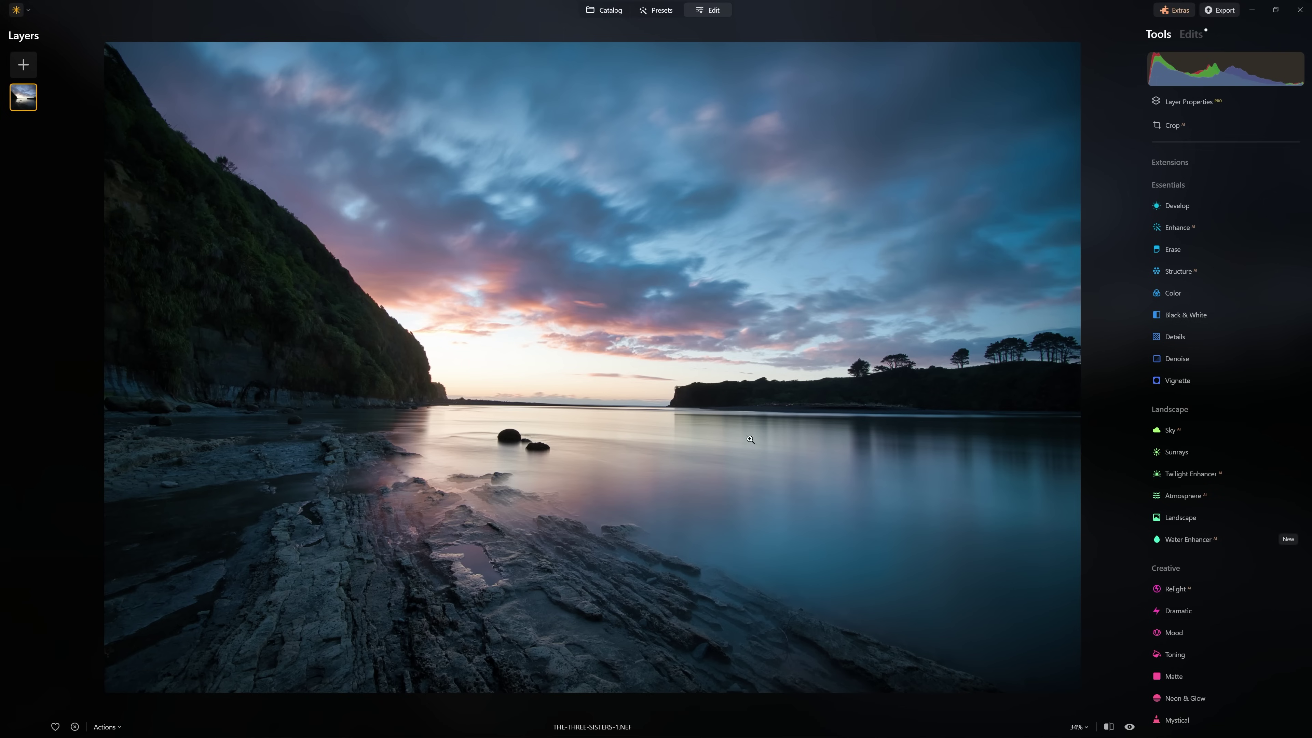
Apply Structure AI to the single-layer photo with Amount at 75
{"action": "left_click", "coordinate": [1183, 271]}
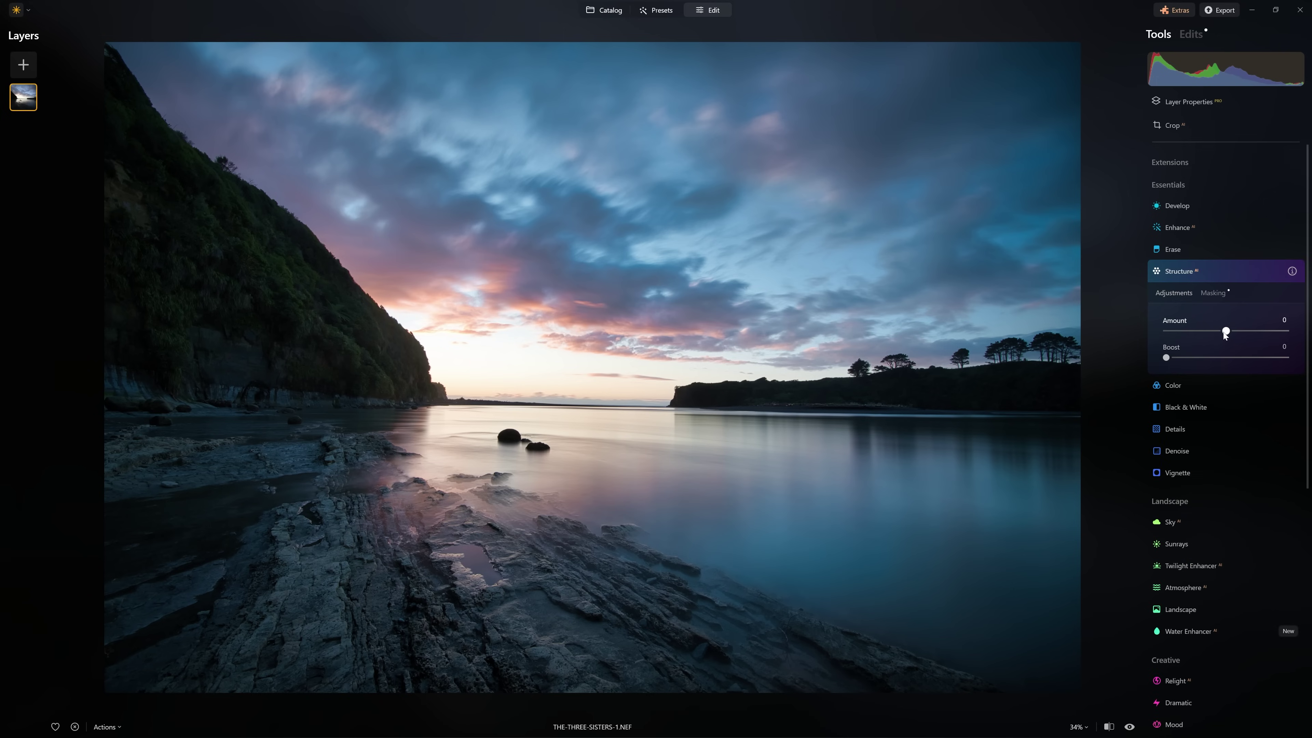
{"action": "left_click_drag", "start_coordinate": [1223, 333], "coordinate": [1294, 330]}
{"action": "left_click", "coordinate": [1270, 334]}
{"action": "left_click_drag", "start_coordinate": [1269, 335], "coordinate": [1271, 335]}
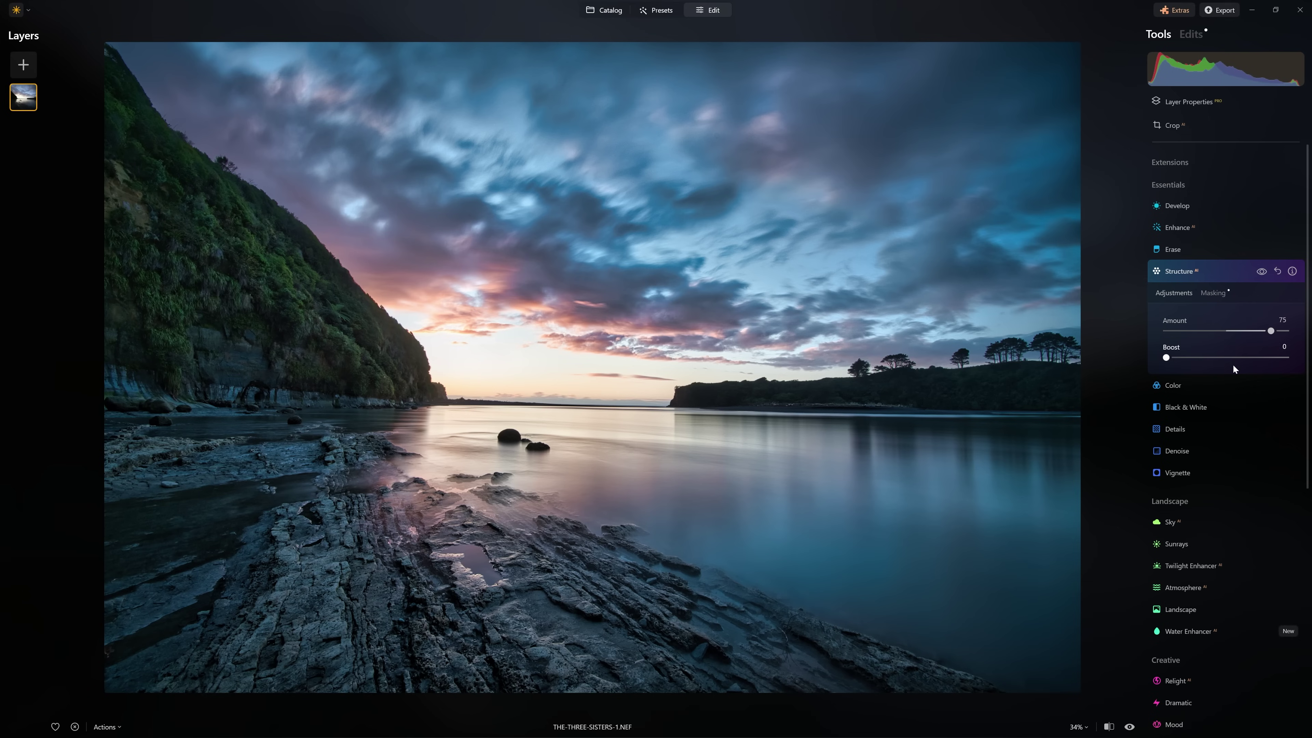
{"action": "left_click", "coordinate": [1202, 275]}
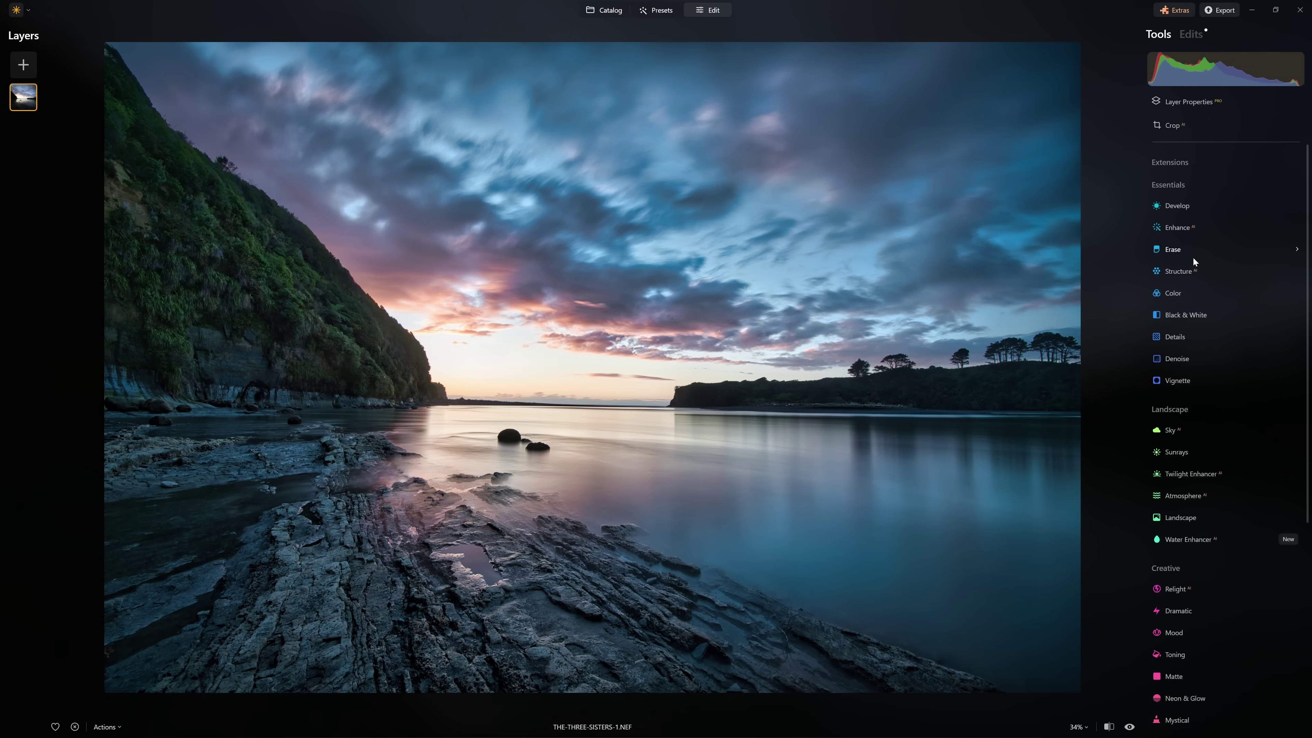
Add a vignette with Amount at -100 and raise its Feather to the maximum in the advanced settings
{"action": "left_click", "coordinate": [1219, 381]}
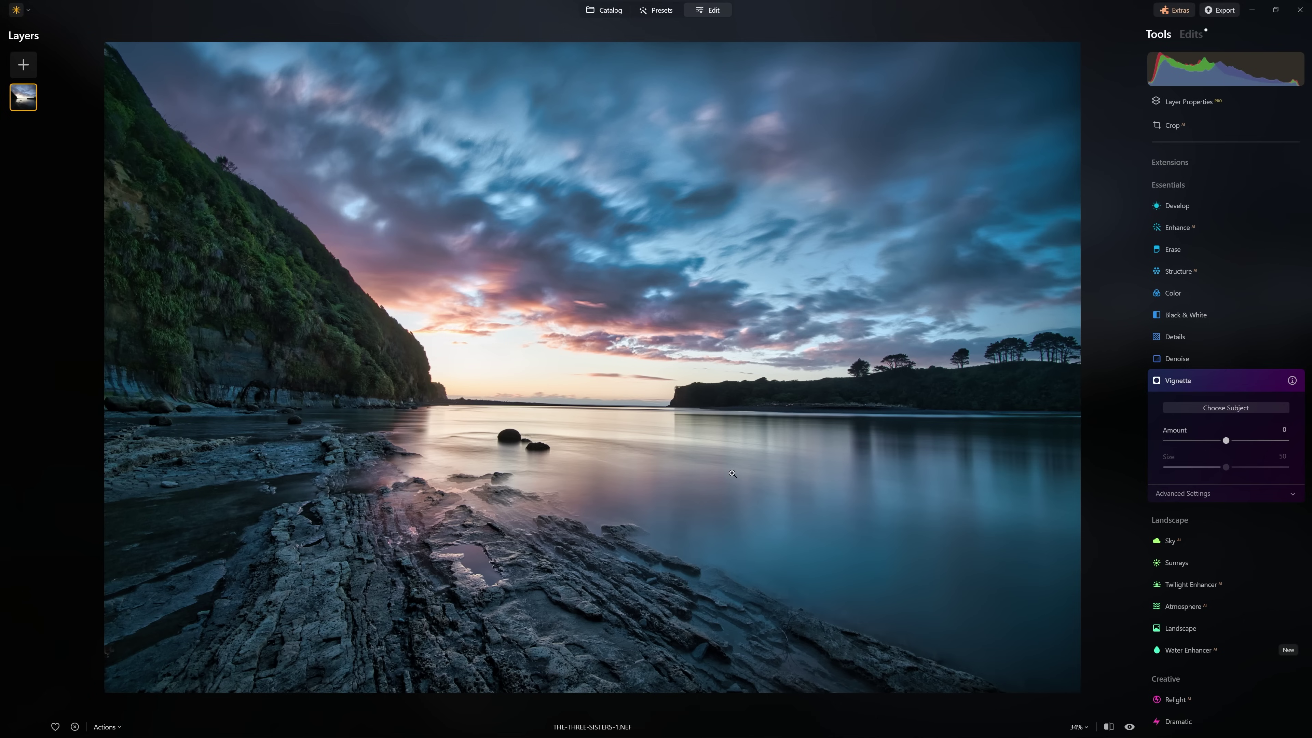
{"action": "left_click_drag", "start_coordinate": [1223, 443], "coordinate": [1156, 433]}
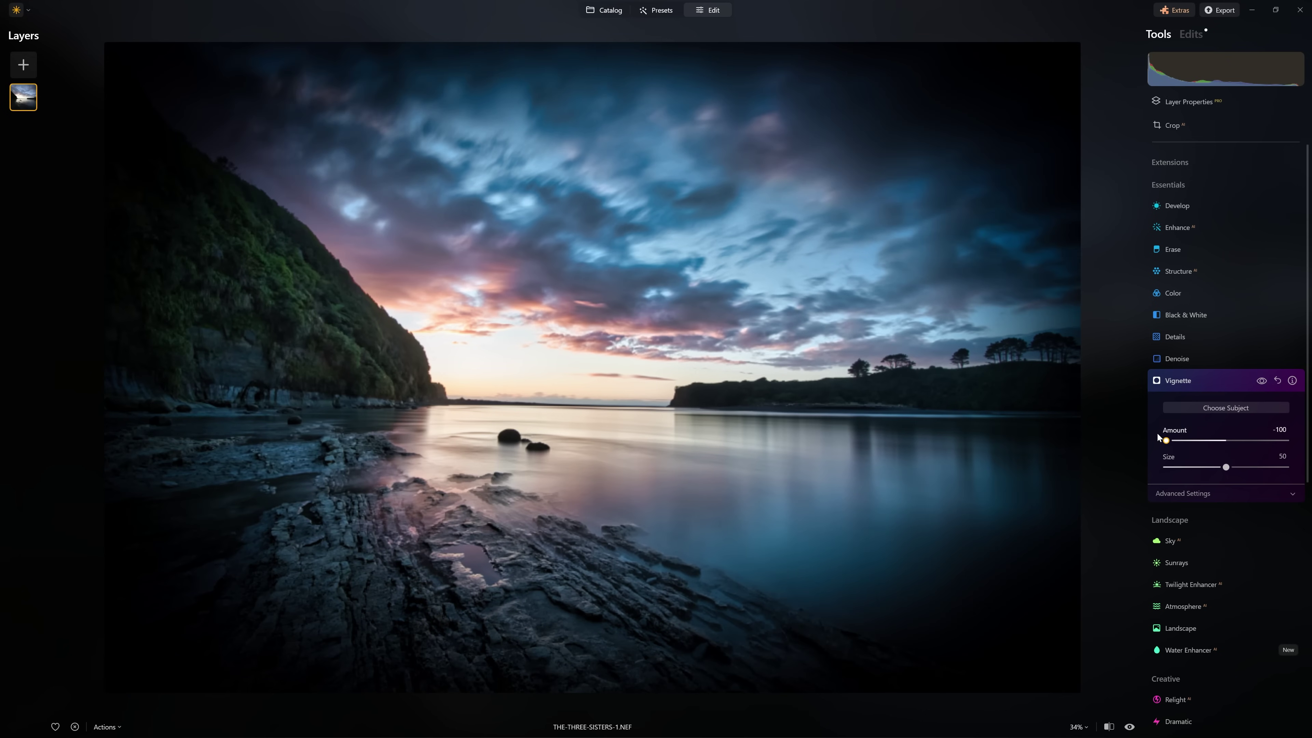
{"action": "left_click", "coordinate": [1244, 493]}
{"action": "left_click_drag", "start_coordinate": [1229, 552], "coordinate": [1289, 547]}
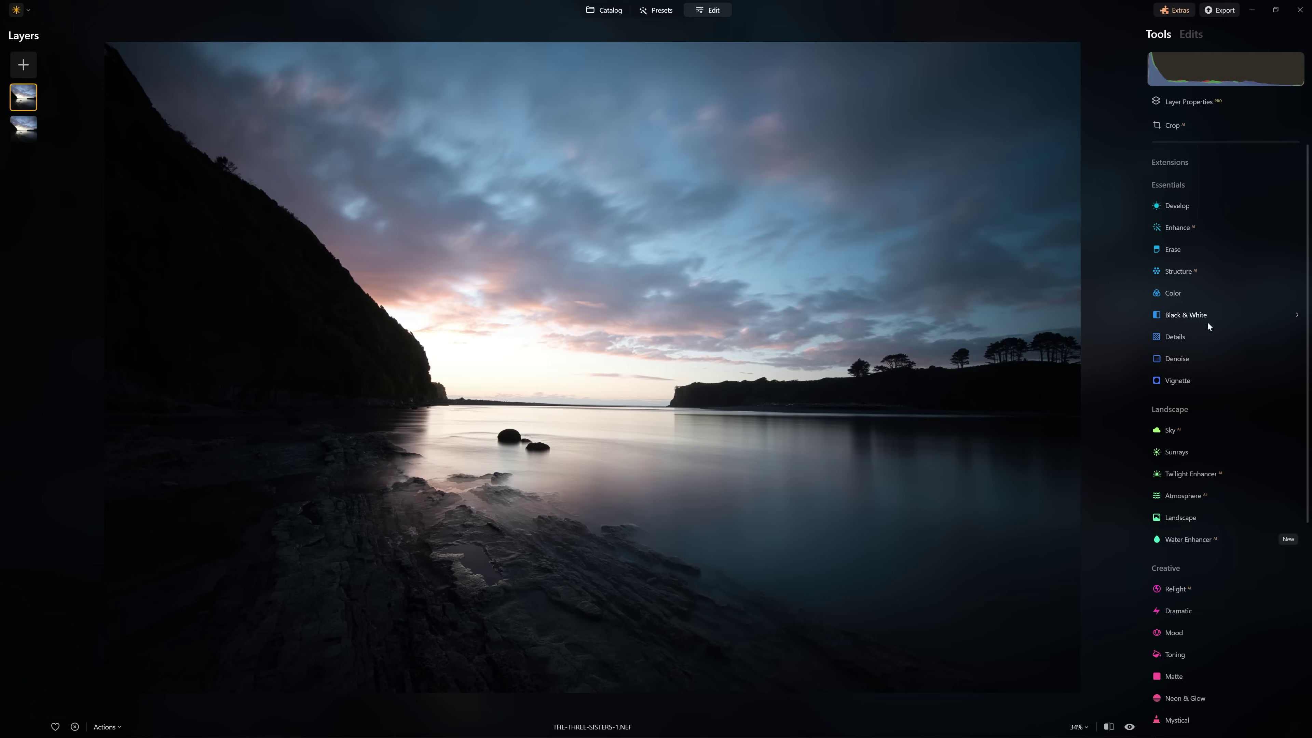
Add a vignette to the unedited top layer with Amount at -100 and Feather at 100
{"action": "left_click", "coordinate": [1183, 387]}
{"action": "left_click_drag", "start_coordinate": [1226, 440], "coordinate": [1166, 444]}
{"action": "left_click_drag", "start_coordinate": [1226, 549], "coordinate": [1258, 543]}
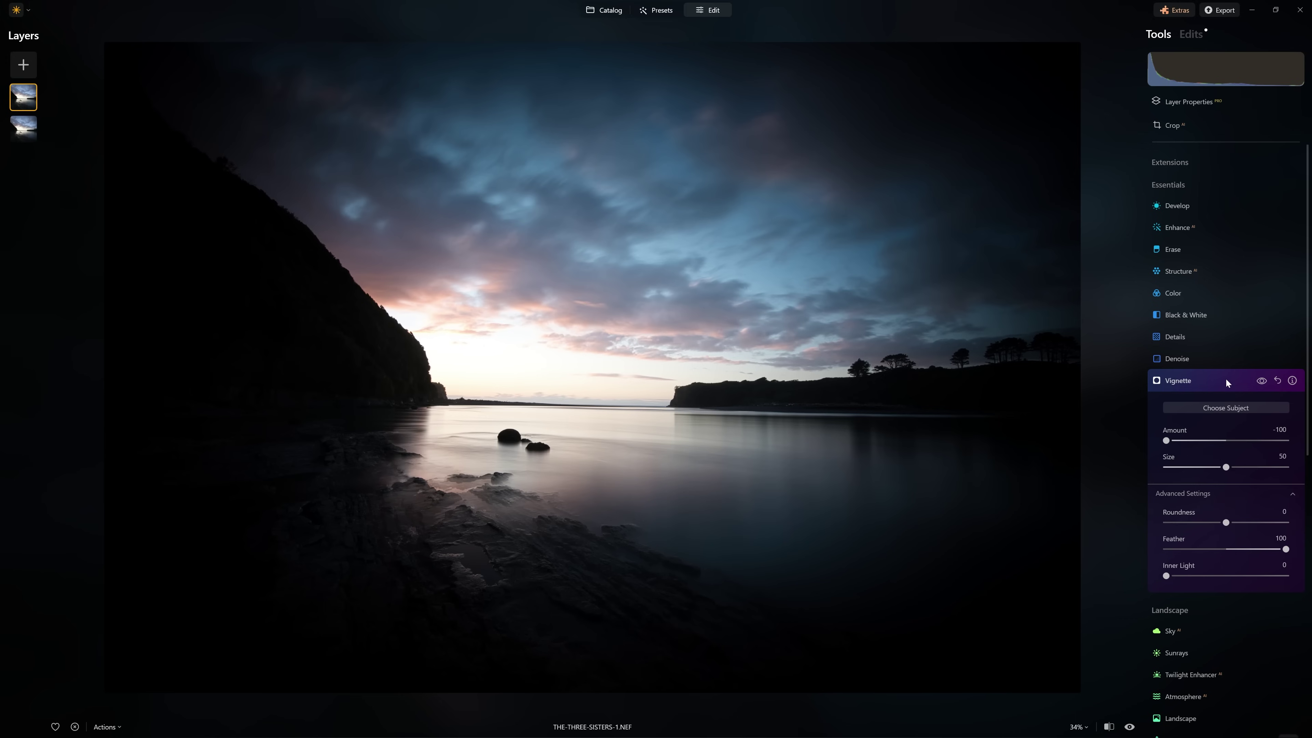
{"action": "left_click", "coordinate": [1225, 379]}
Apply Structure AI to the vignetted top layer with Amount at 77
{"action": "left_click", "coordinate": [1183, 272]}
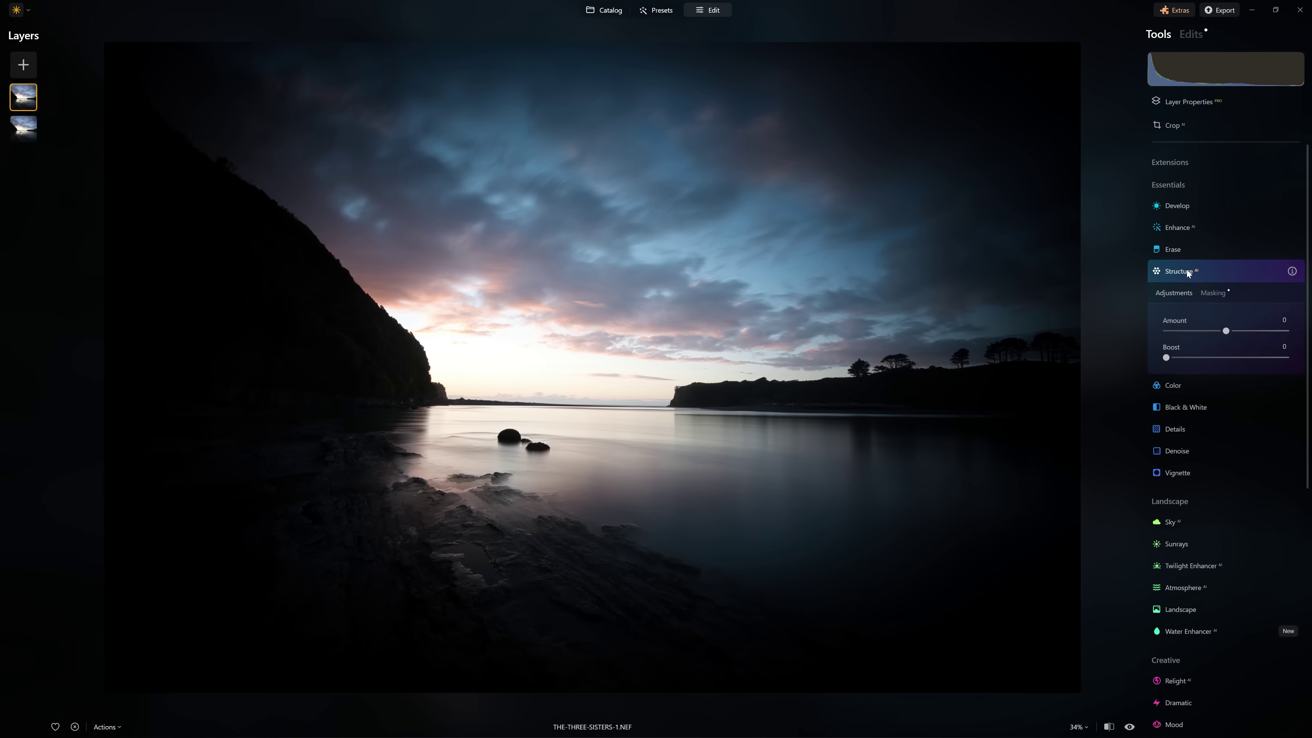
{"action": "left_click_drag", "start_coordinate": [1226, 332], "coordinate": [1272, 342]}
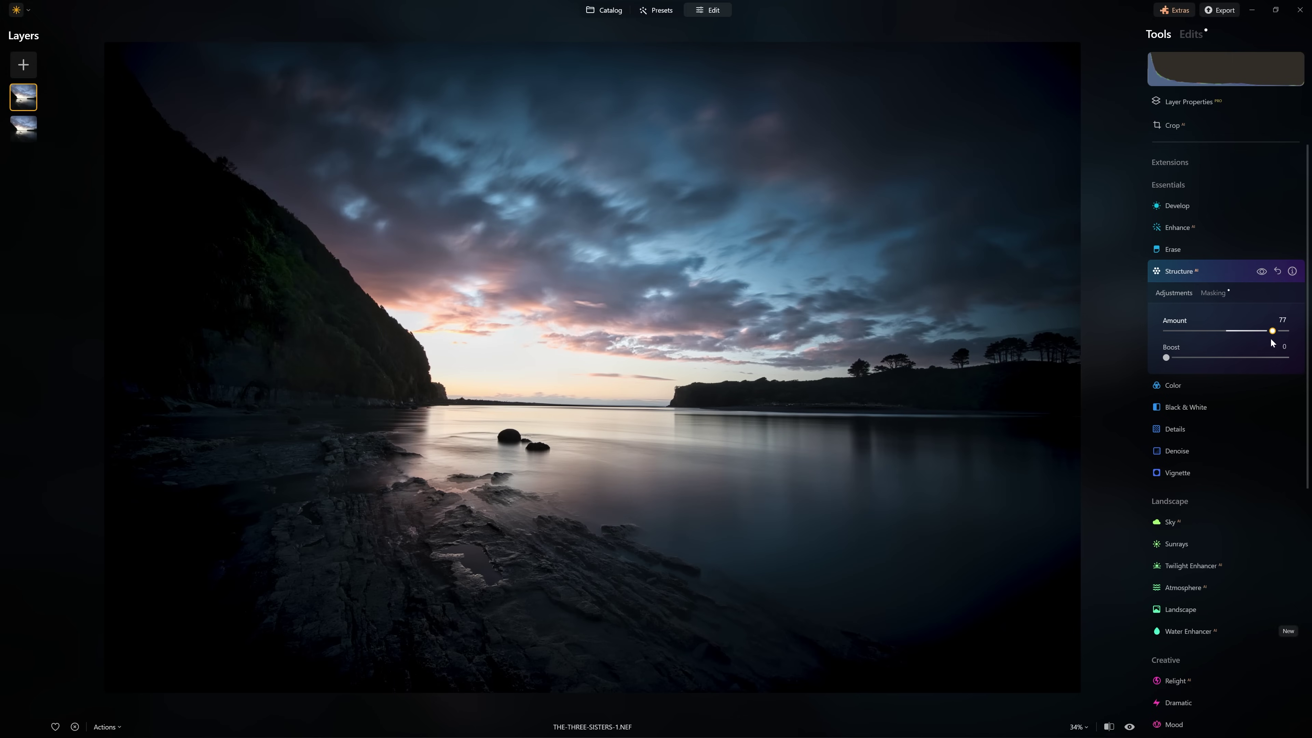
Apply Enhance AI to the top layer with Accent at 100, after its vignette and Structure AI edits
{"action": "left_click", "coordinate": [1228, 271]}
{"action": "left_click", "coordinate": [1199, 231]}
{"action": "left_click_drag", "start_coordinate": [1169, 287], "coordinate": [1304, 293]}
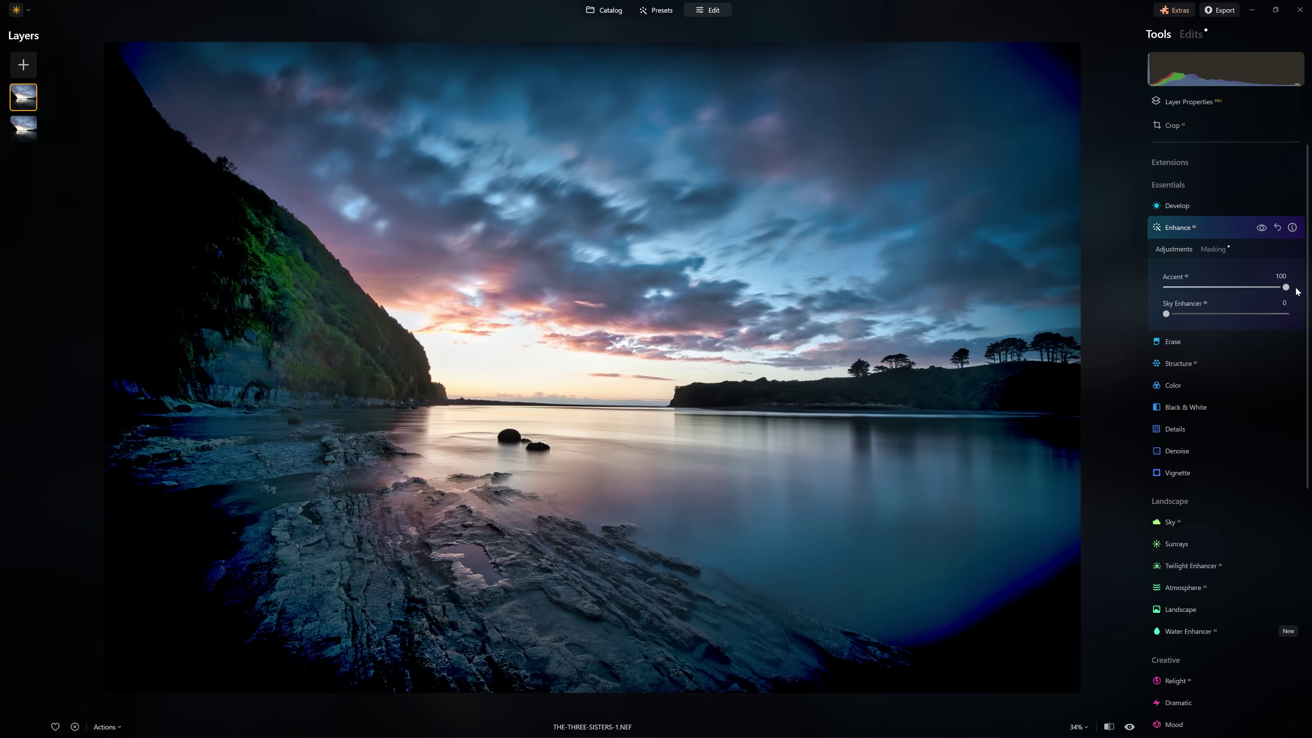
Hide and show the top layer twice to compare the two edit orders, and inspect its vignetted corners and cliff up close
{"action": "right_click", "coordinate": [17, 106]}
{"action": "left_click", "coordinate": [32, 117]}
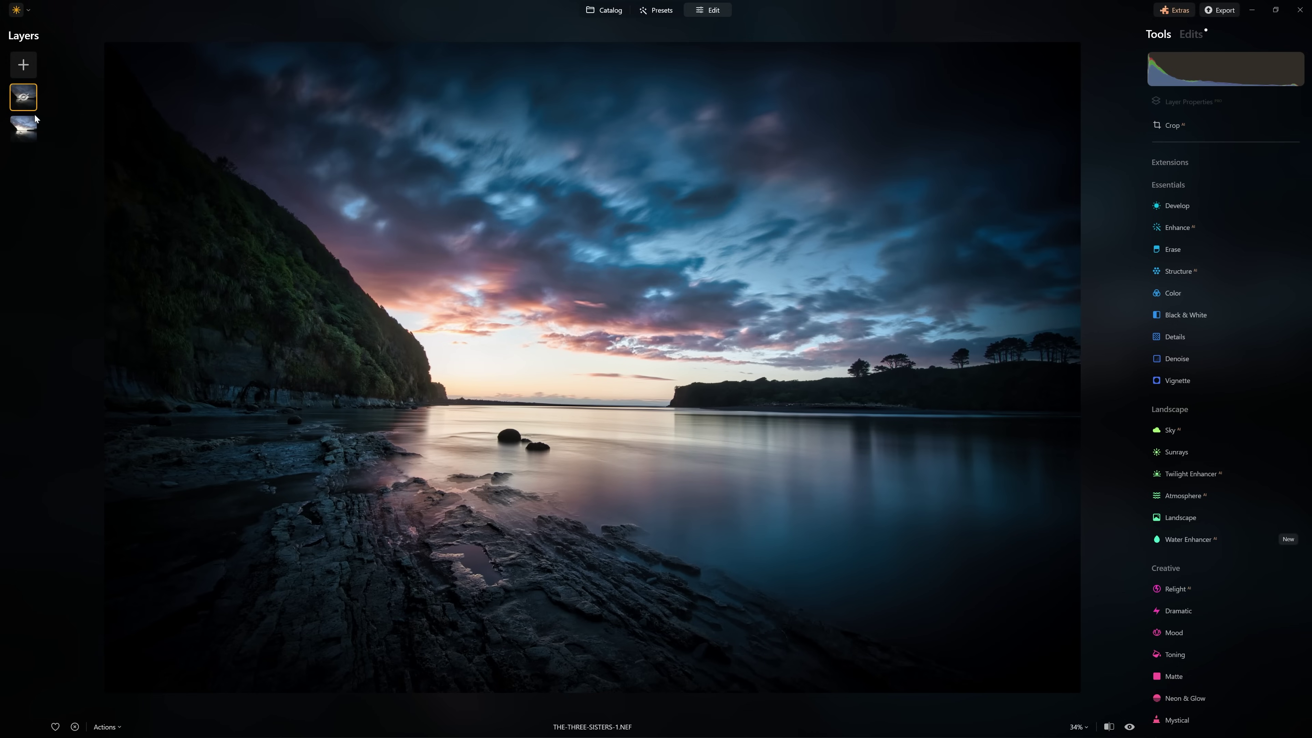
{"action": "right_click", "coordinate": [28, 104]}
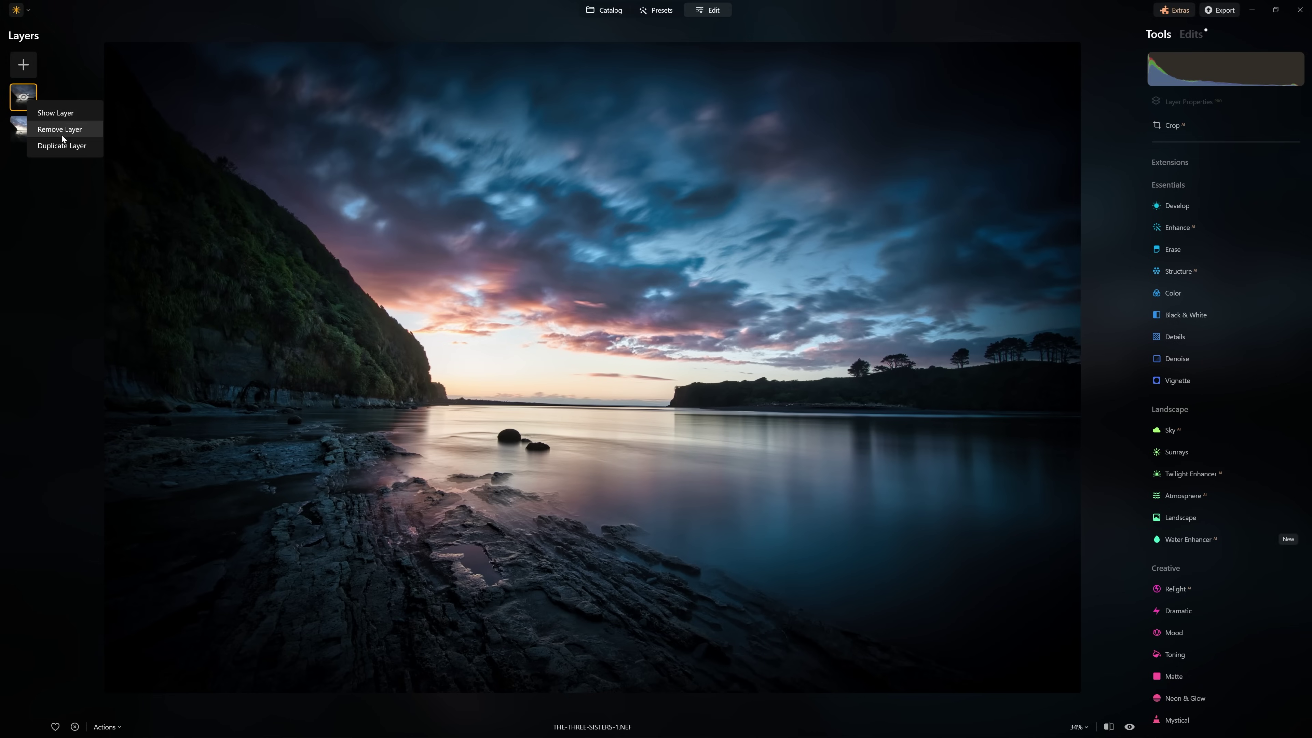
{"action": "left_click", "coordinate": [42, 110]}
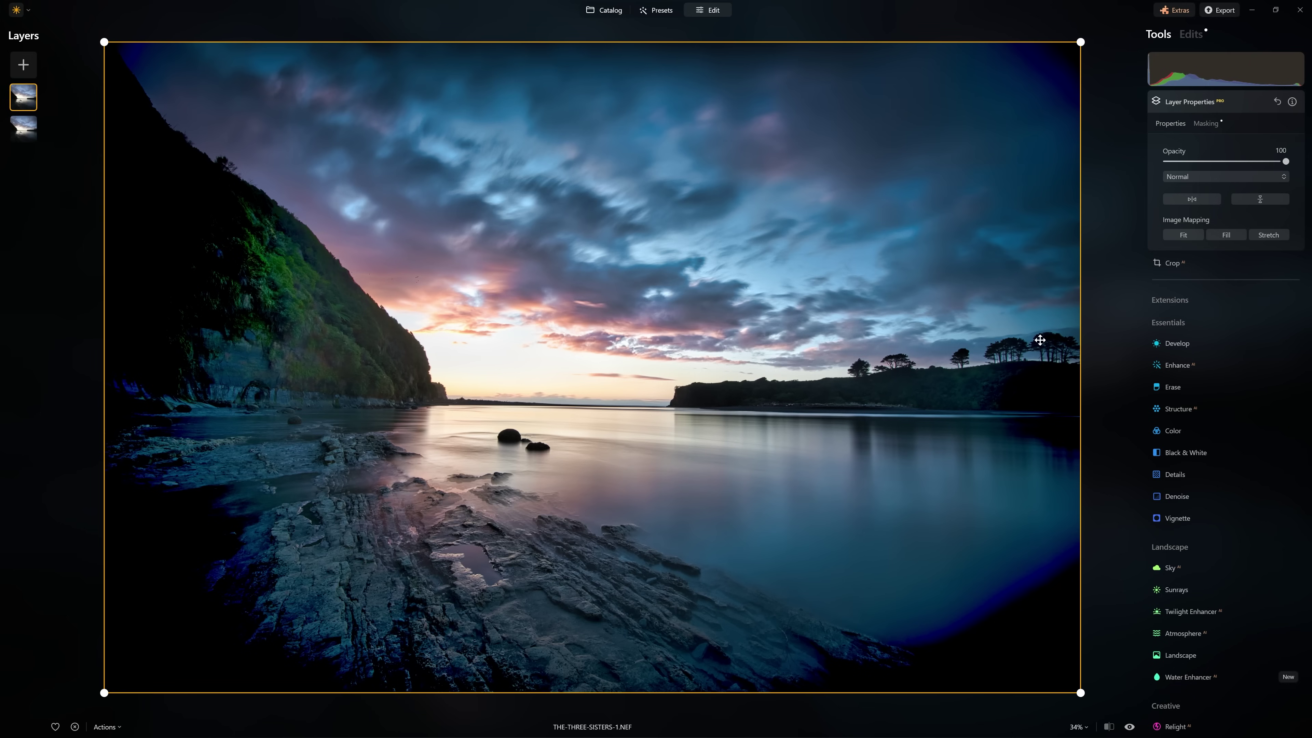
{"action": "right_click", "coordinate": [43, 103]}
{"action": "left_click", "coordinate": [41, 104]}
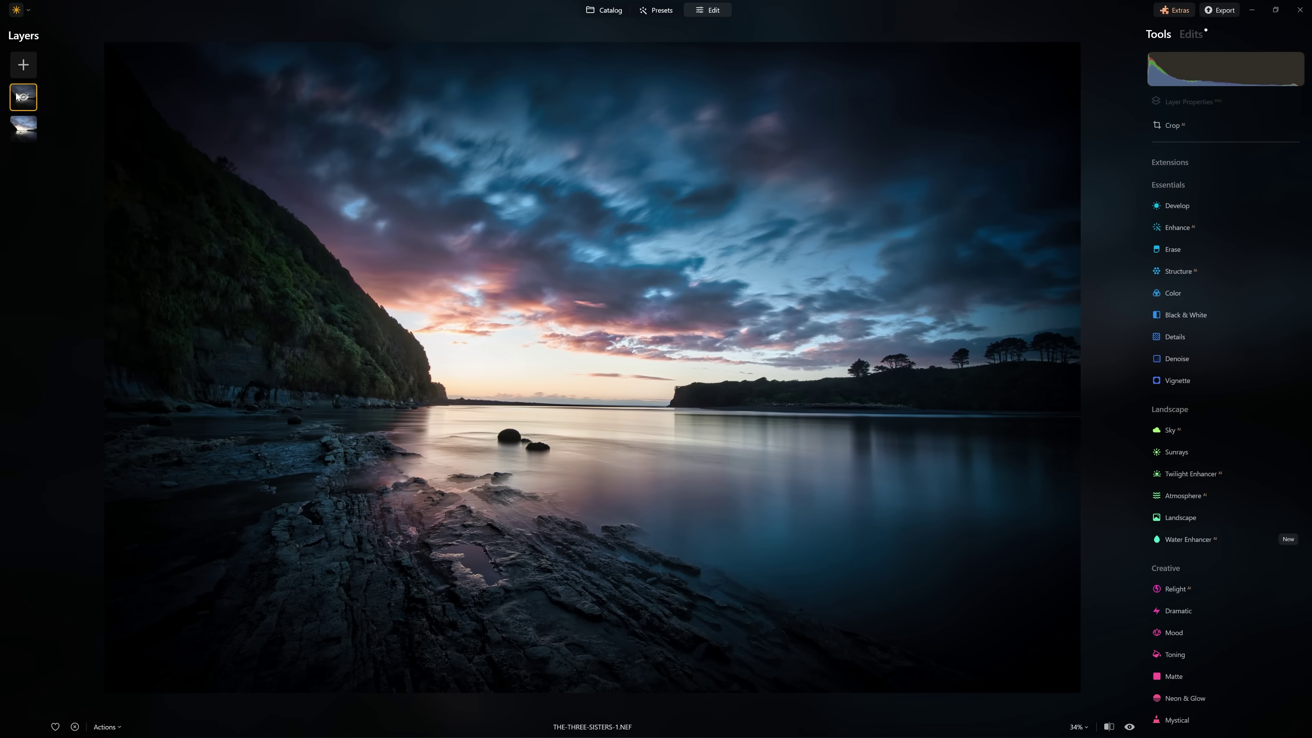
{"action": "right_click", "coordinate": [16, 94]}
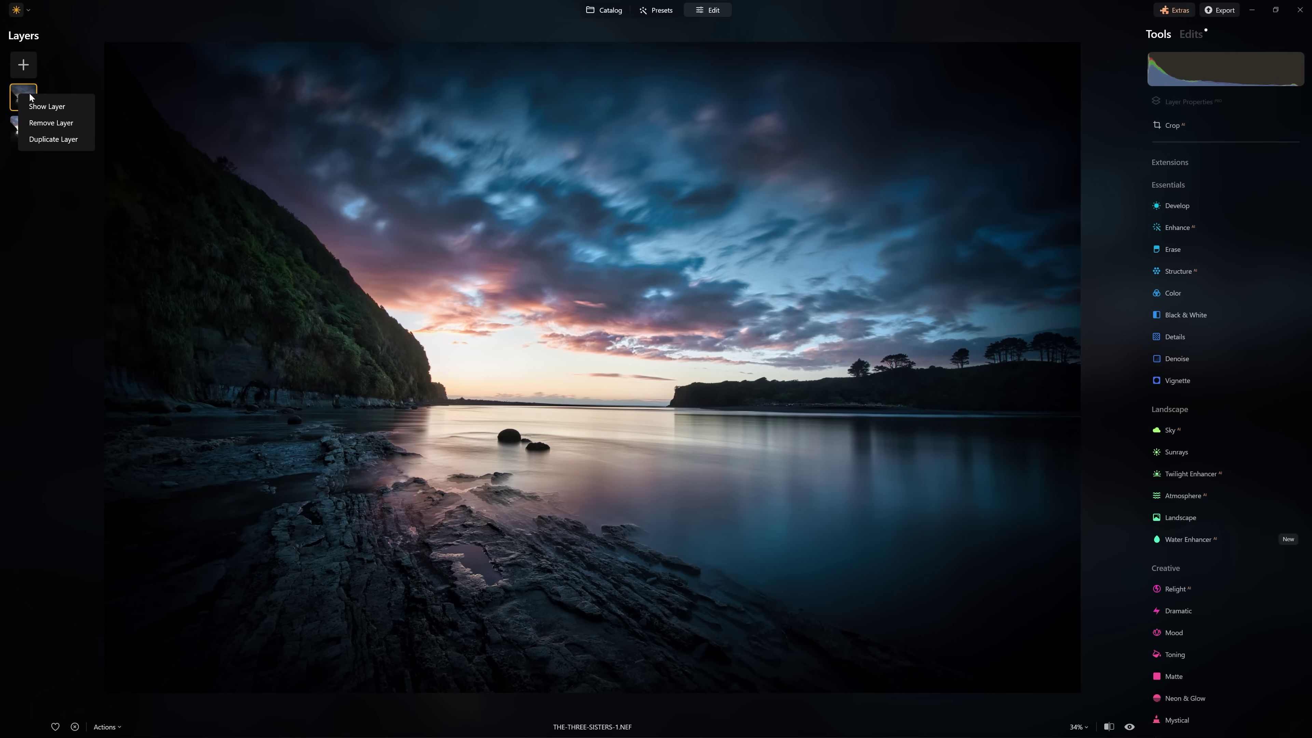
{"action": "left_click", "coordinate": [38, 110]}
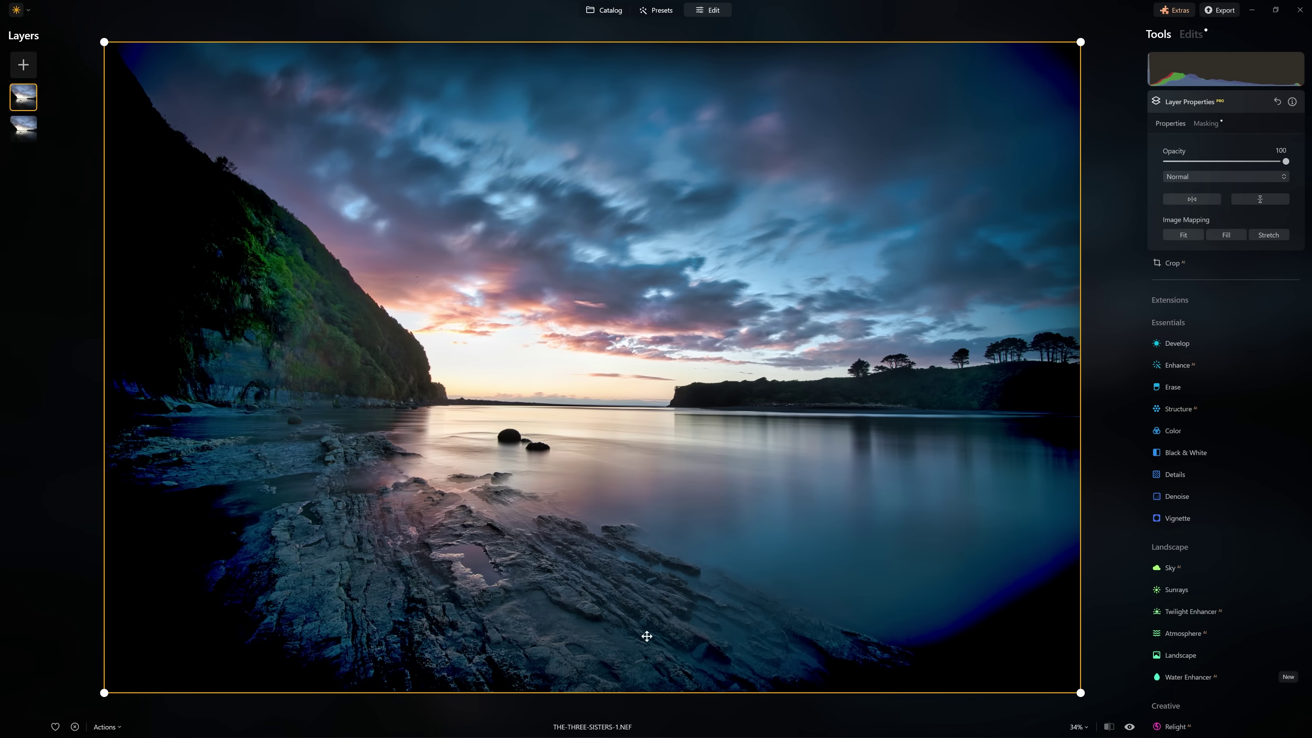
{"action": "scroll", "coordinate": [993, 672], "scroll_direction": "up", "scroll_amount": 6}
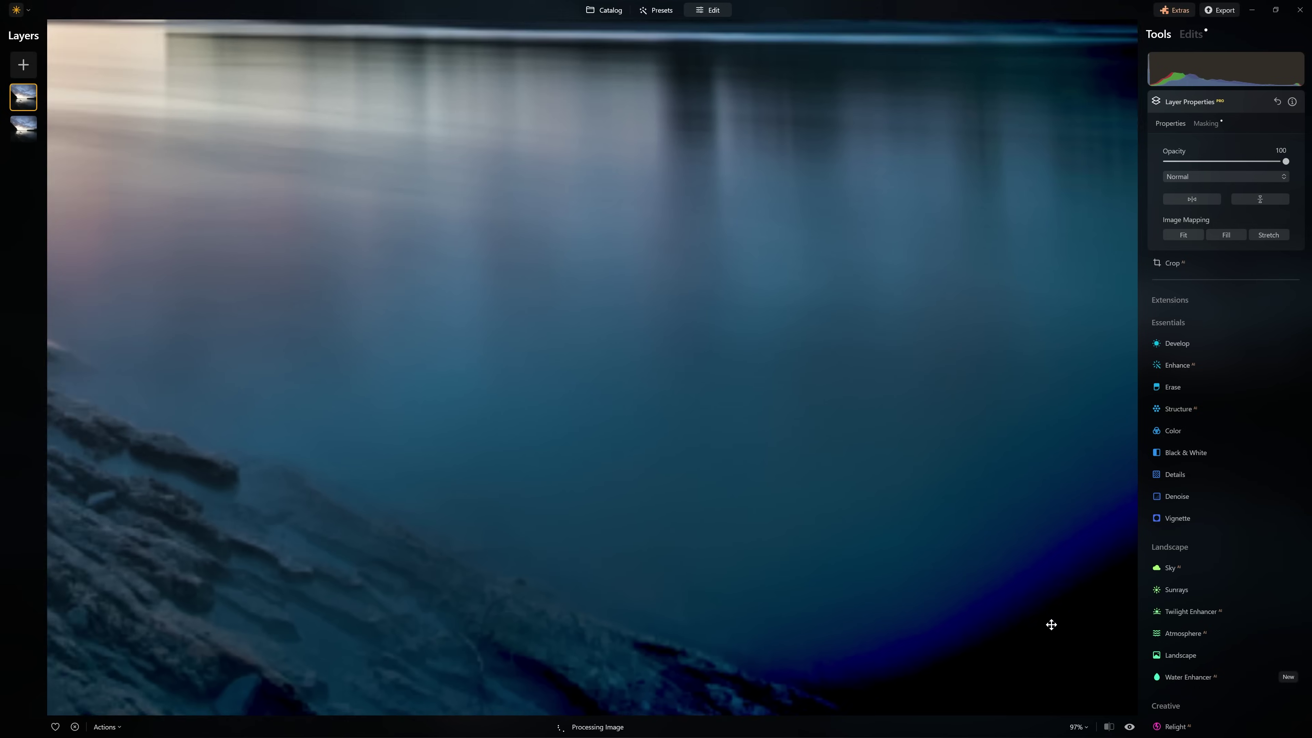
{"action": "left_click_drag", "start_coordinate": [1017, 558], "coordinate": [819, 375]}
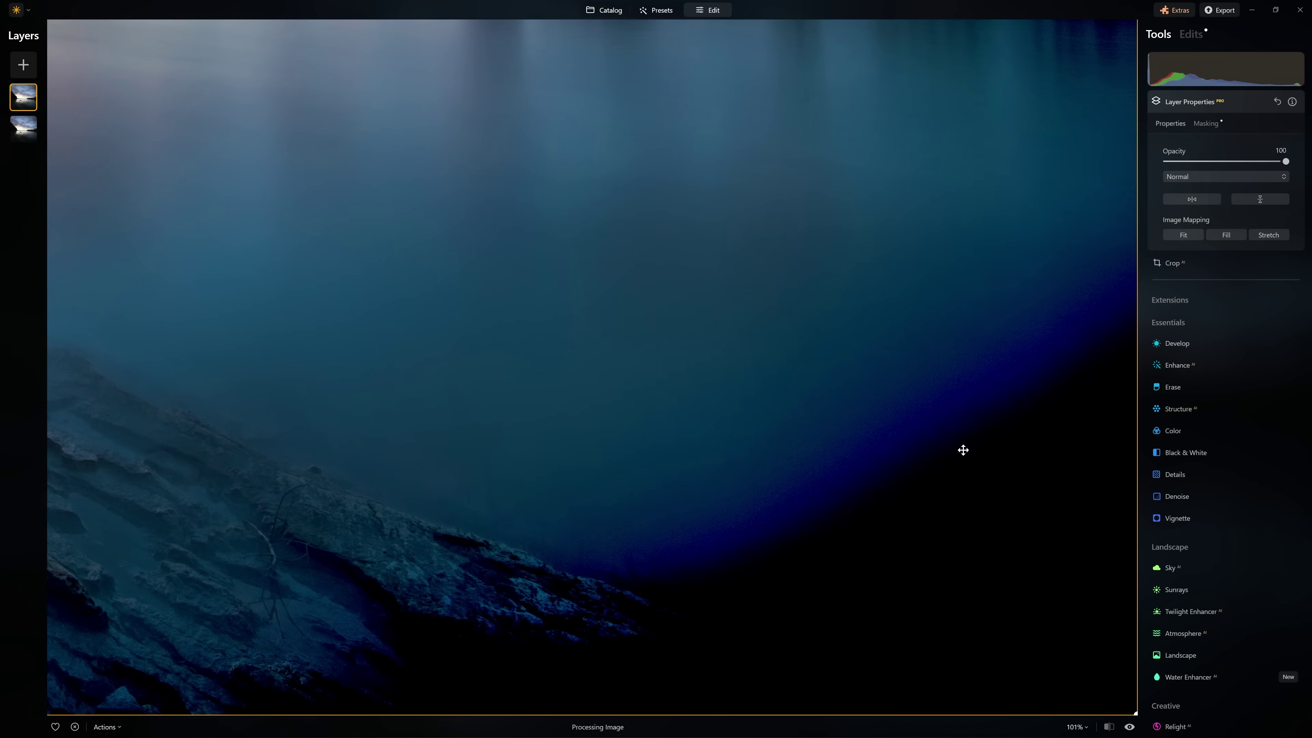
{"action": "scroll", "coordinate": [650, 608], "scroll_direction": "down", "scroll_amount": 3}
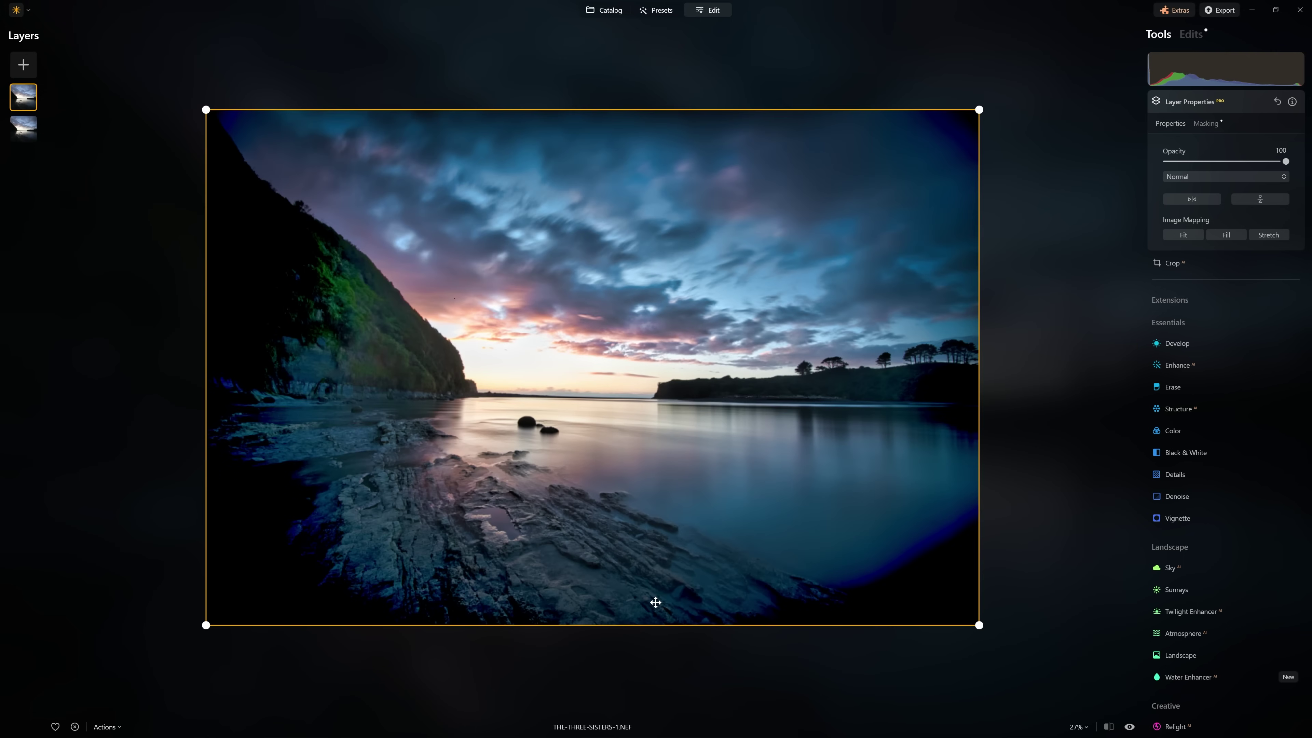
{"action": "scroll", "coordinate": [512, 346], "scroll_direction": "up", "scroll_amount": 2}
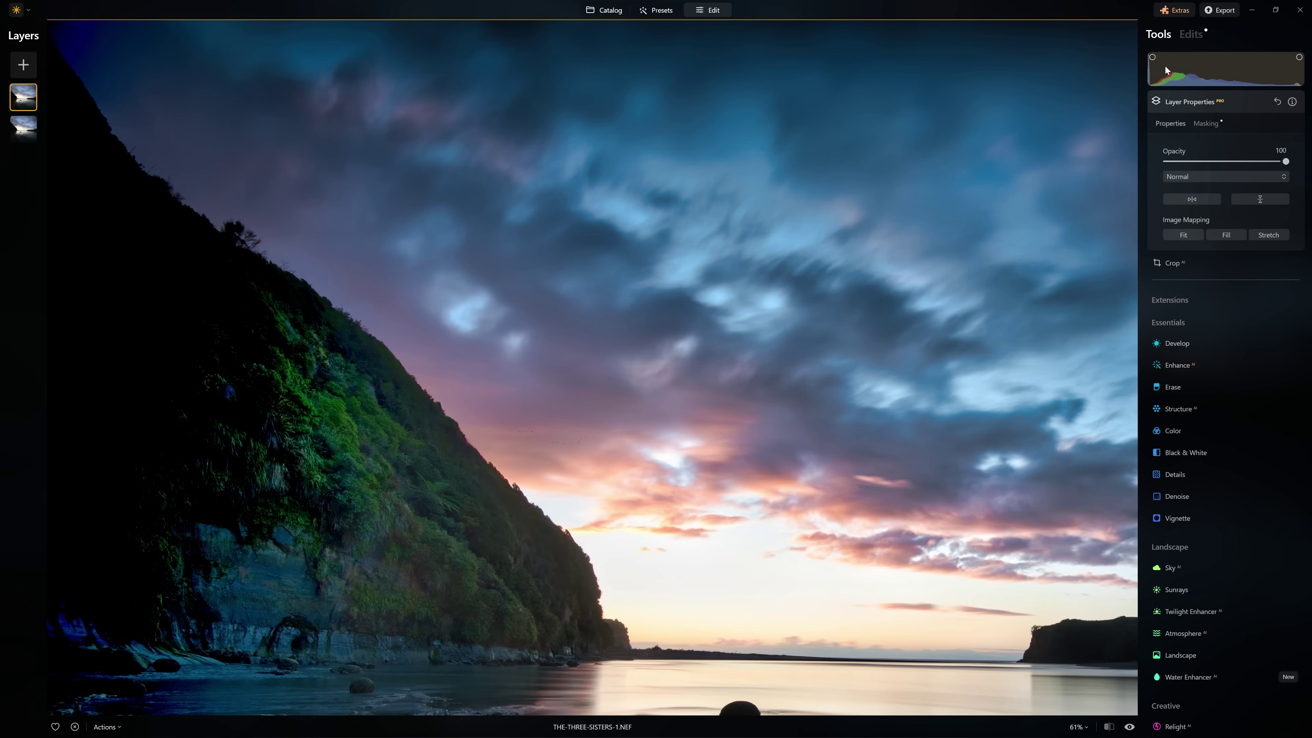
Set Shadows to 100 and Exposure to 5.00 in the Develop tool on the top layer
{"action": "left_click", "coordinate": [1187, 101]}
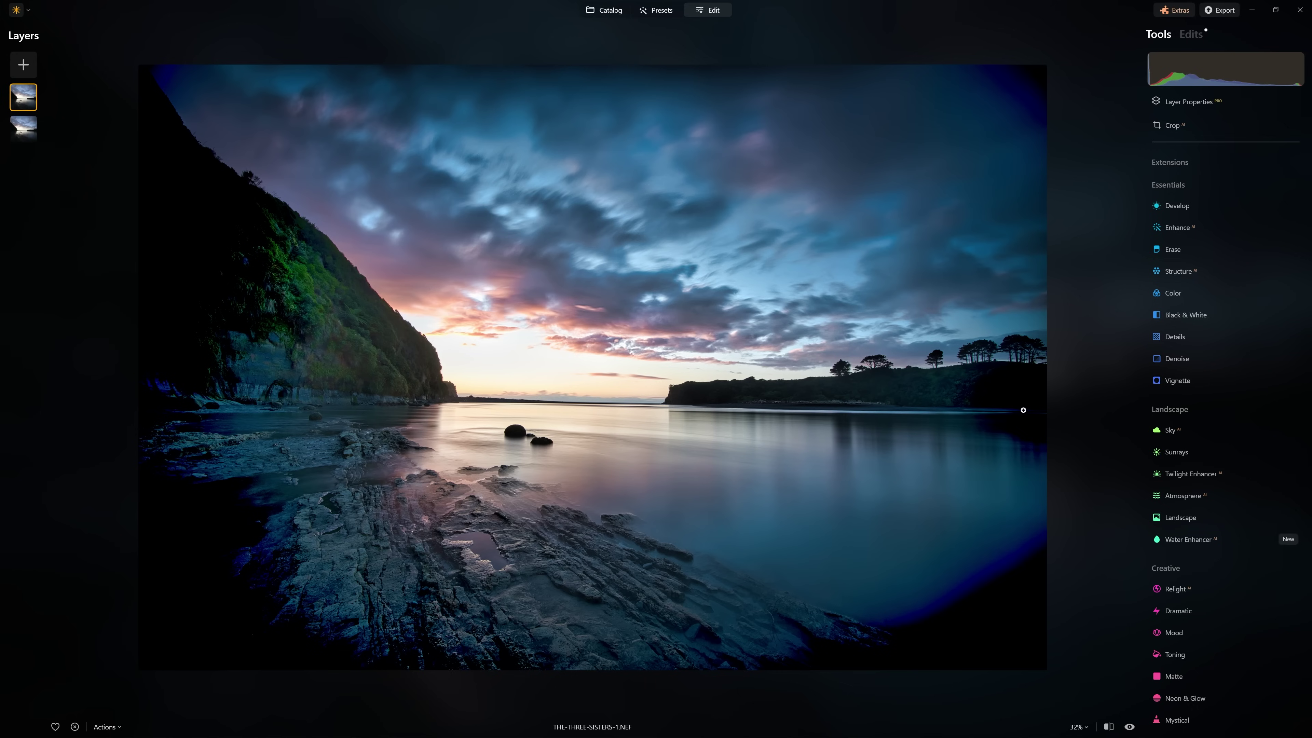
{"action": "left_click", "coordinate": [1188, 207]}
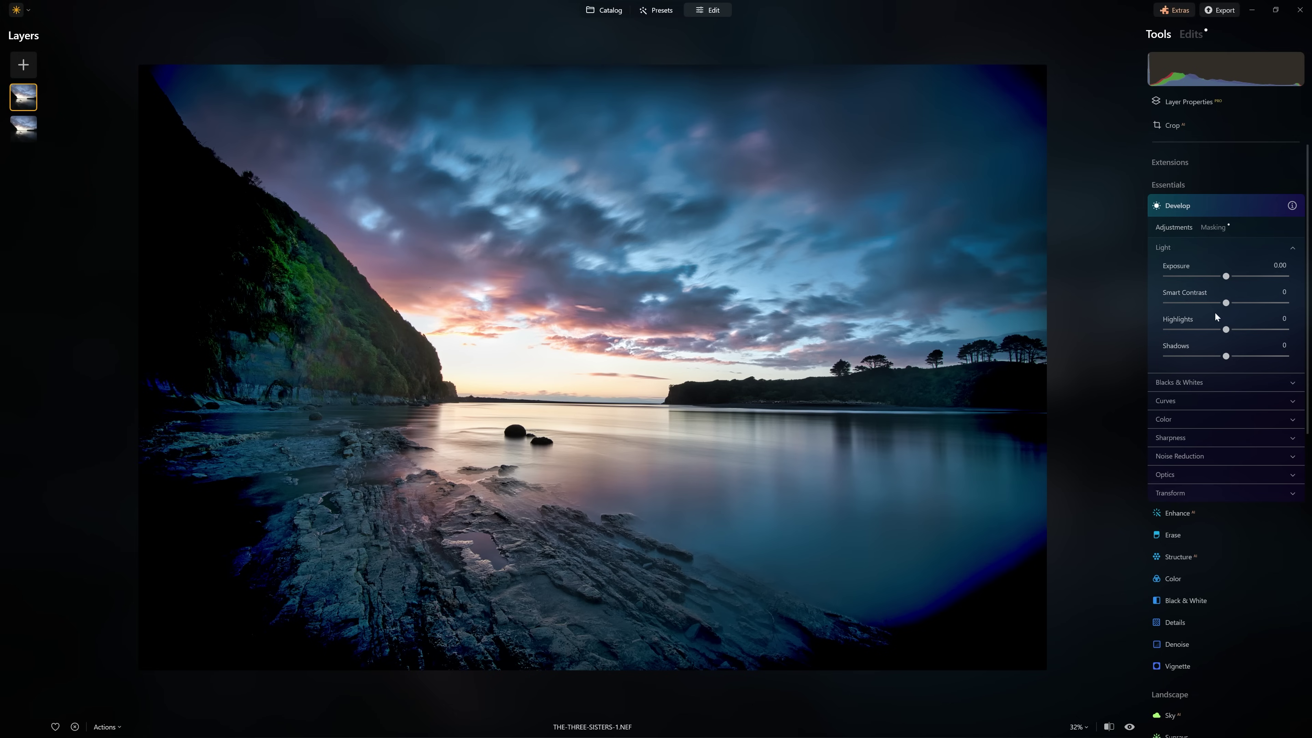
{"action": "left_click_drag", "start_coordinate": [1226, 356], "coordinate": [1309, 354]}
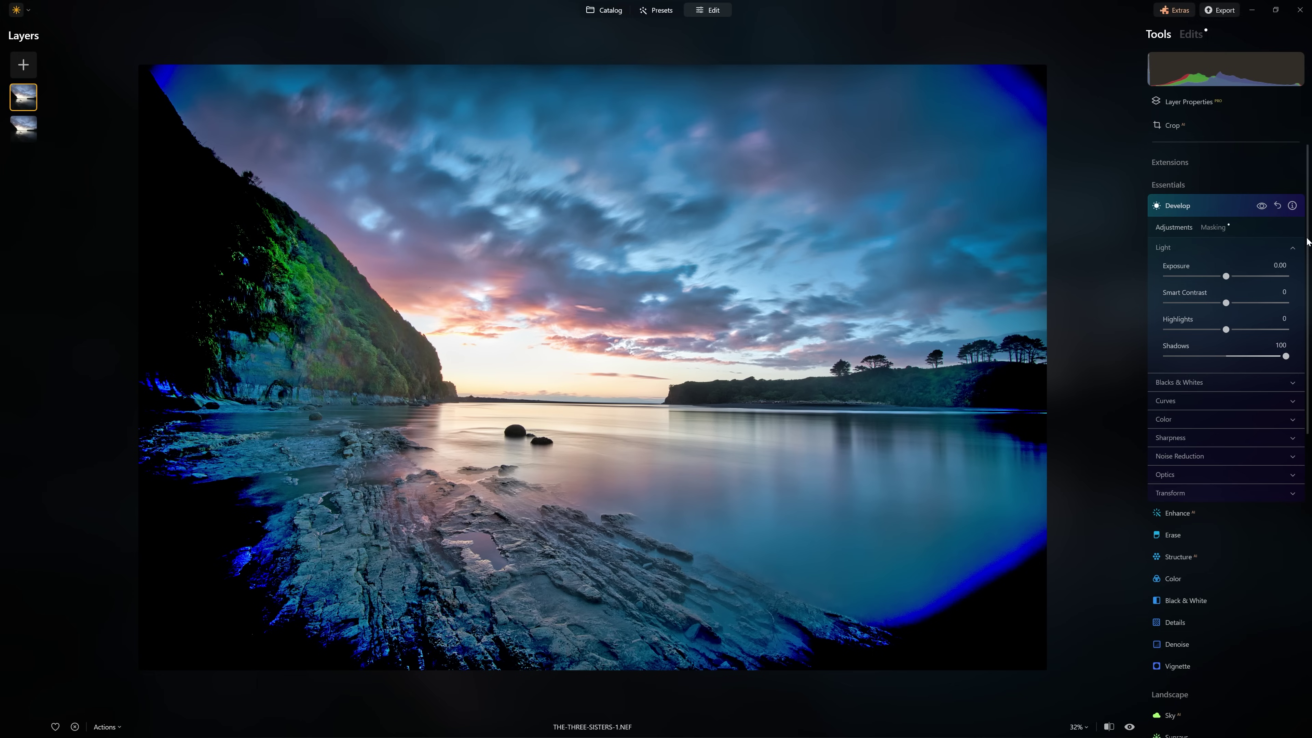
{"action": "left_click_drag", "start_coordinate": [1226, 277], "coordinate": [1291, 279]}
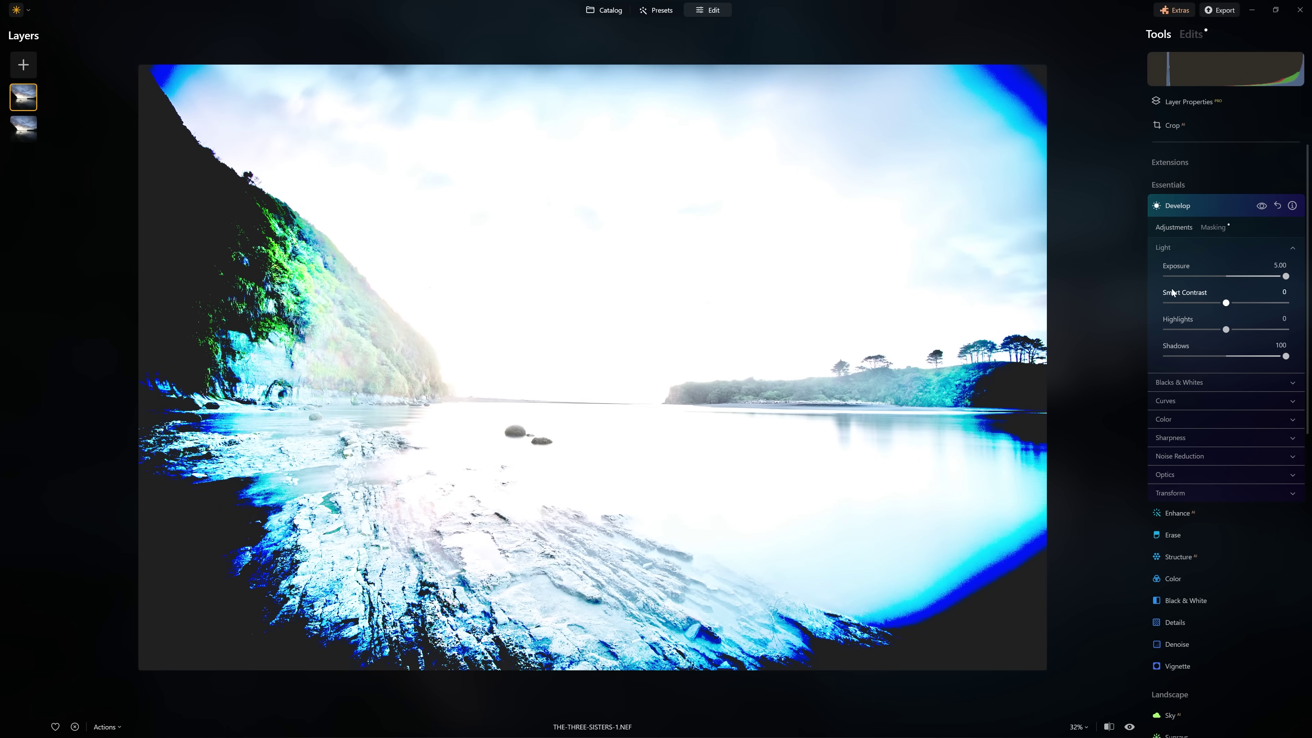
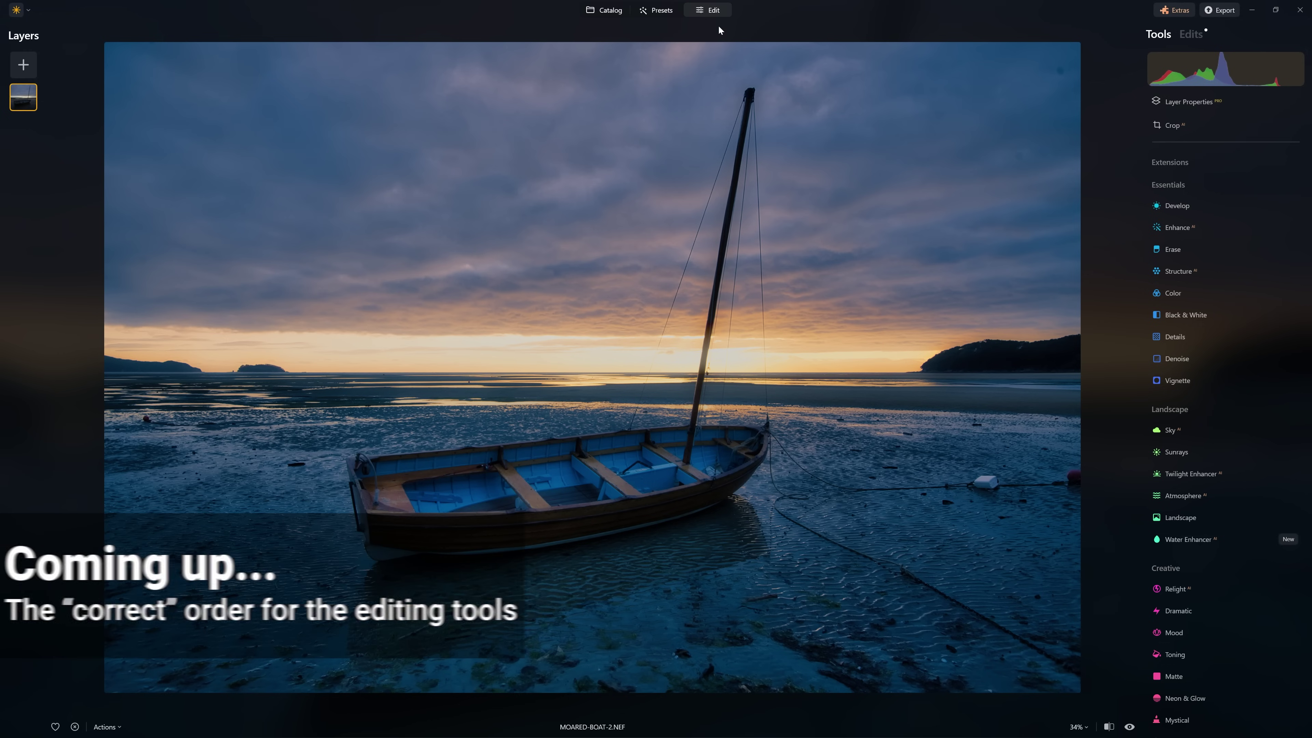
Review the Enhance AI, Toning, Mystical and Develop settings in the edit history of MOARED-BOAT-2.NEF
{"action": "left_click", "coordinate": [1192, 35]}
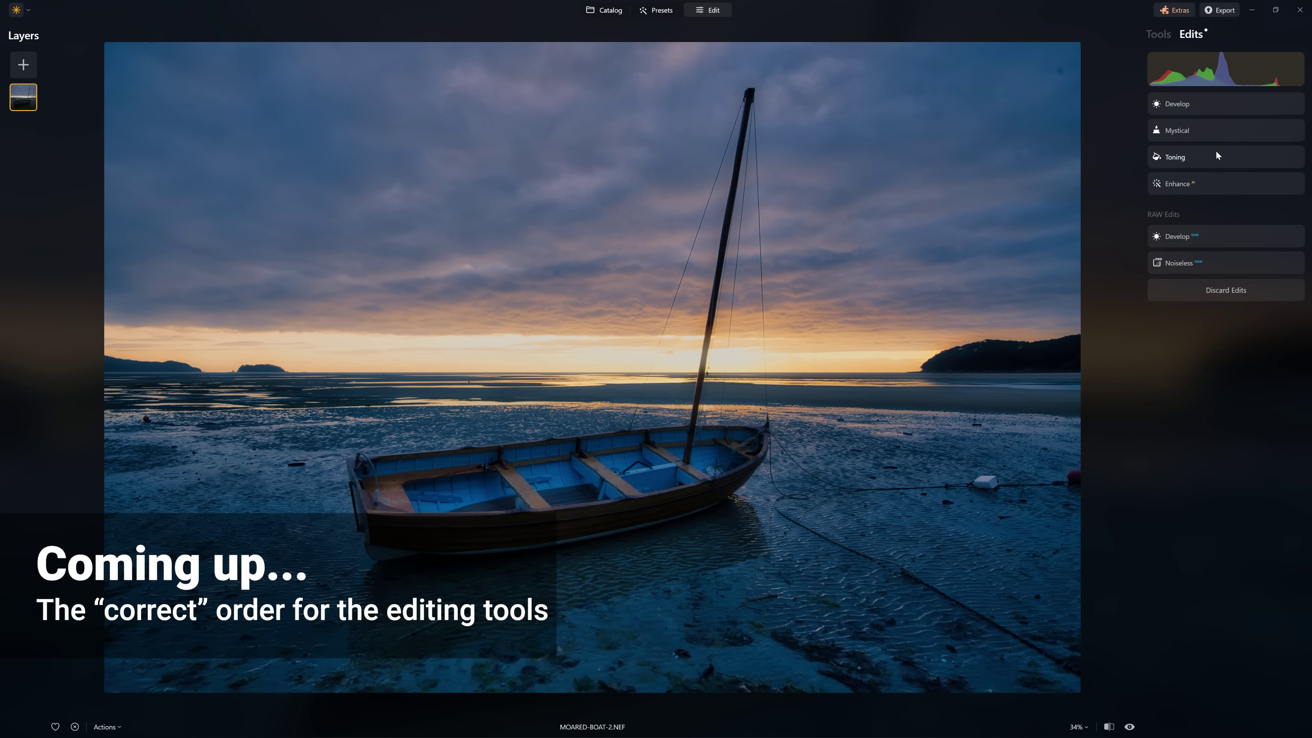
{"action": "left_click", "coordinate": [1200, 186]}
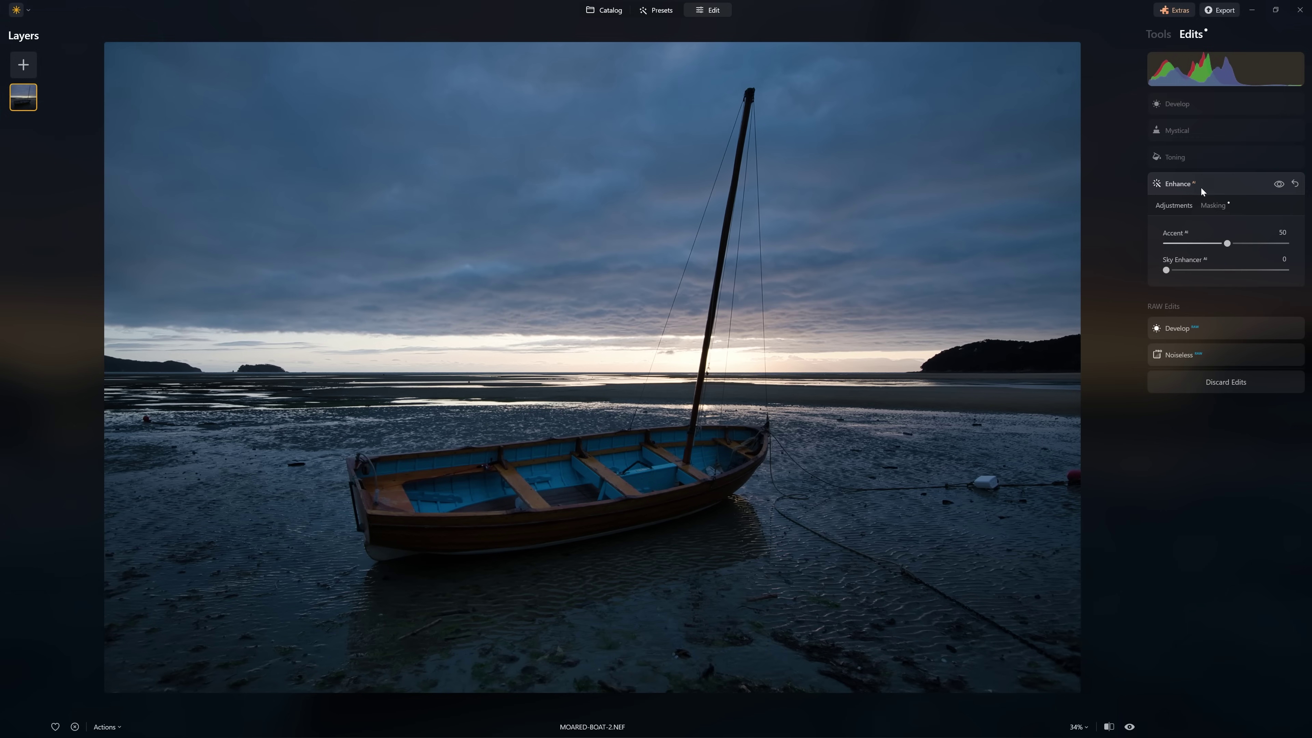
{"action": "left_click", "coordinate": [1197, 165]}
{"action": "left_click", "coordinate": [1195, 135]}
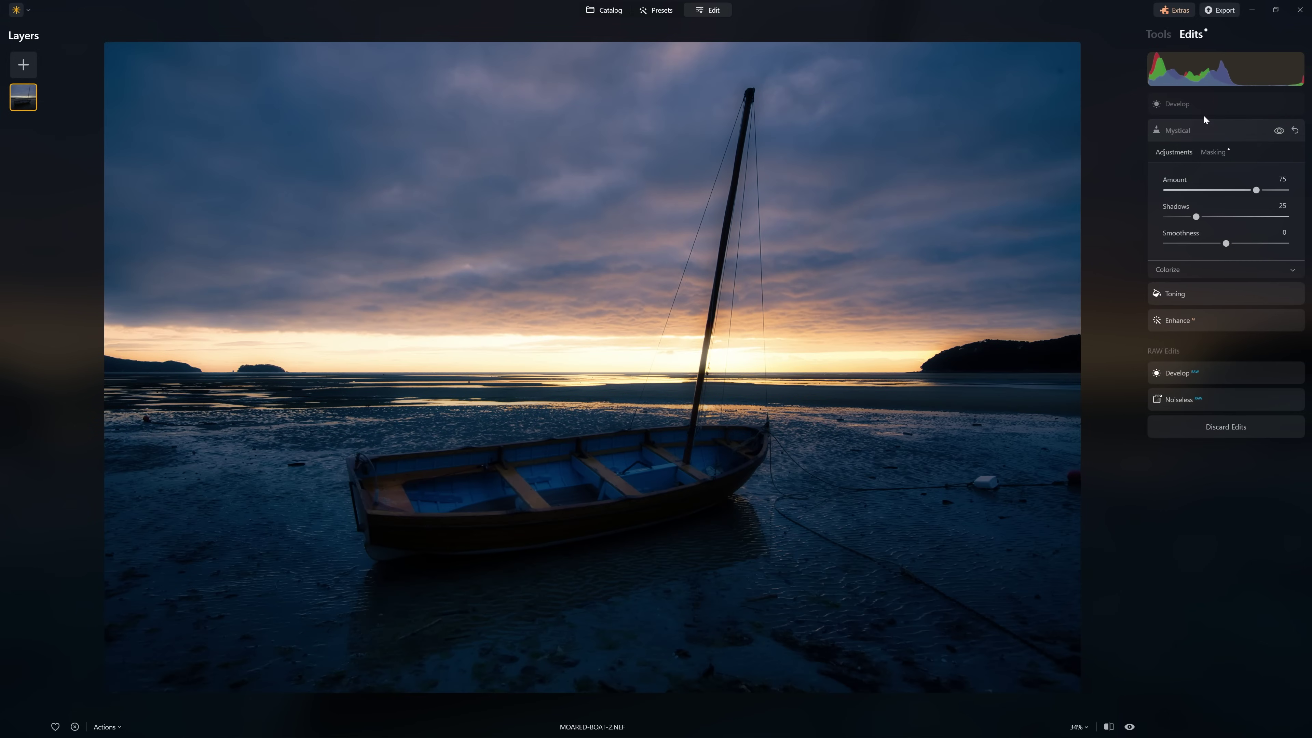
{"action": "left_click", "coordinate": [1203, 105]}
{"action": "left_click", "coordinate": [1206, 107]}
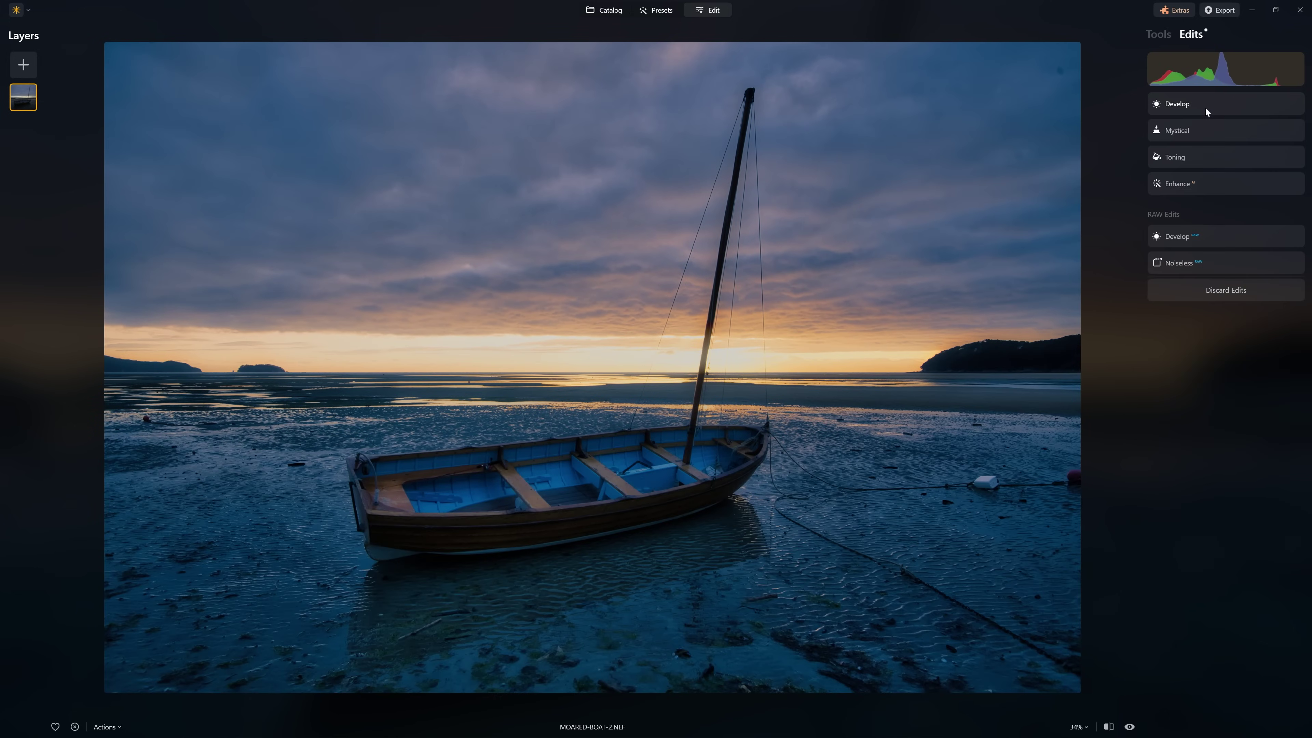
Open MOARED-BOAT-3.NEF from the catalog for editing and review its RAW Develop and Enhance AI settings in the edit history
{"action": "left_click", "coordinate": [603, 10]}
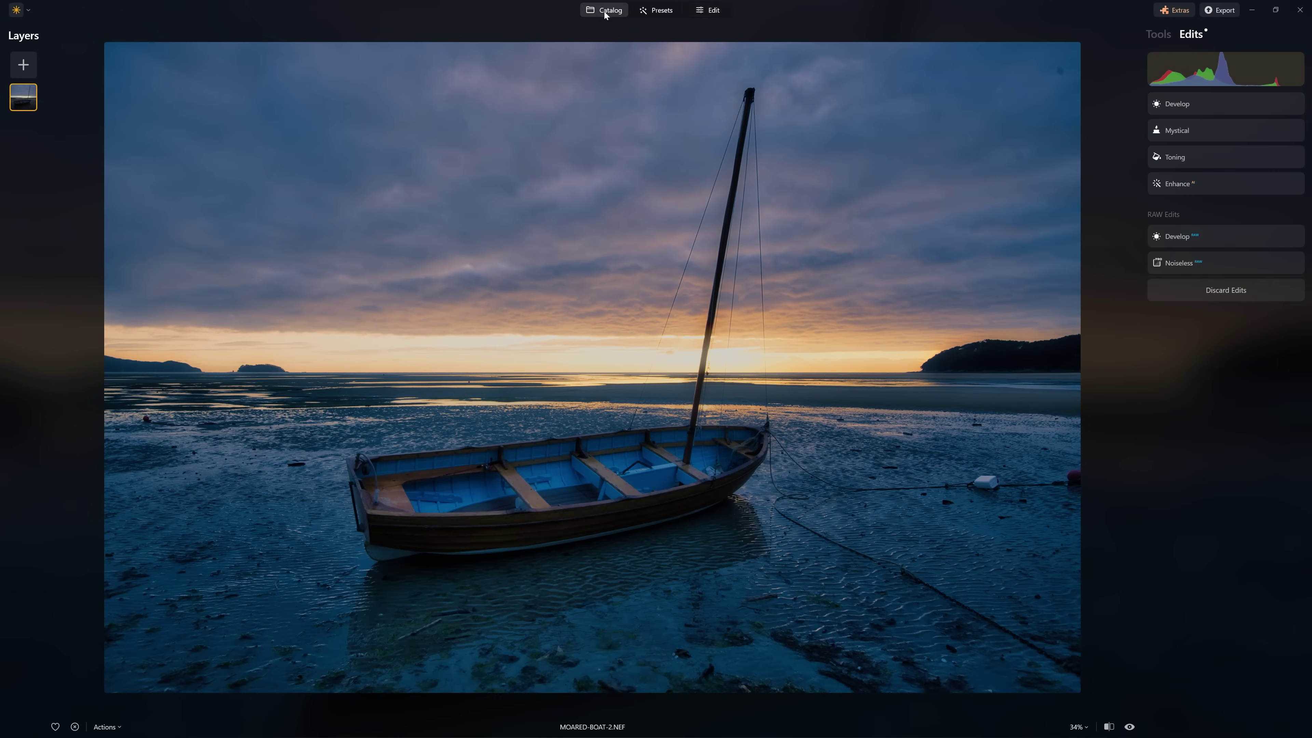
{"action": "double_click", "coordinate": [919, 149]}
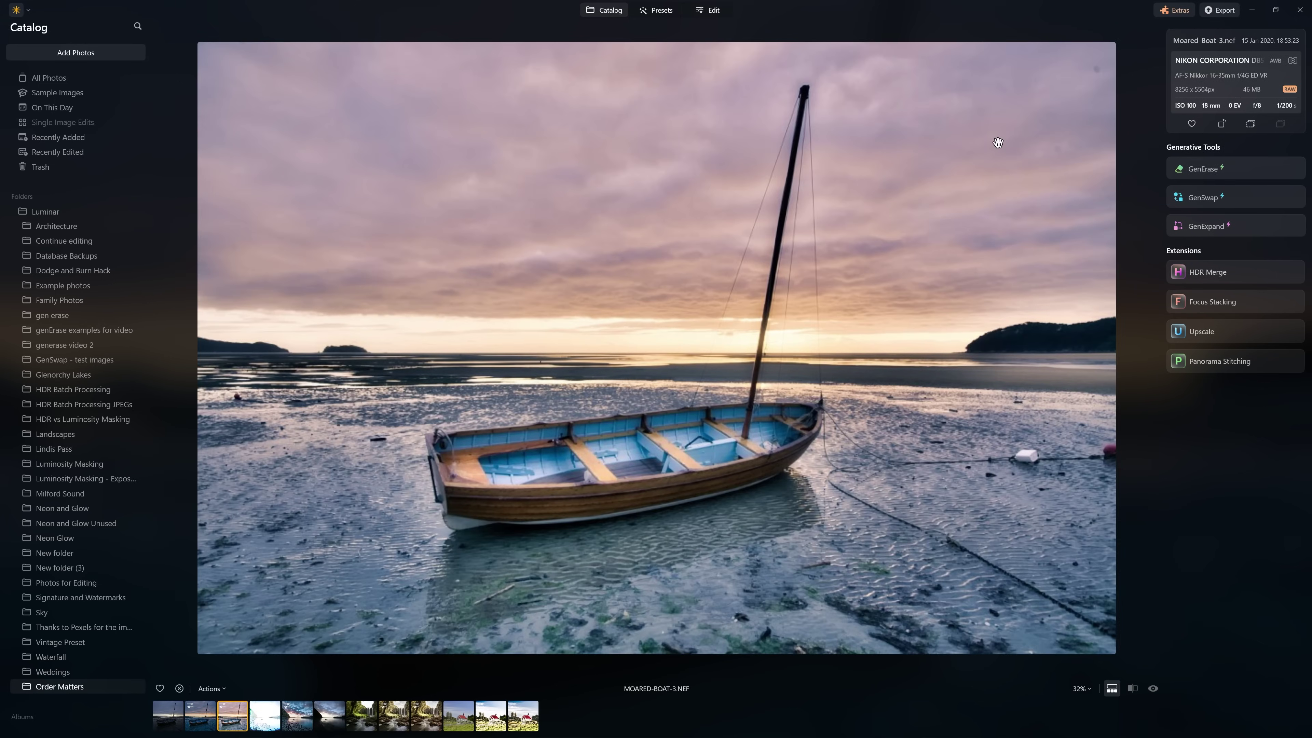
{"action": "left_click", "coordinate": [705, 12]}
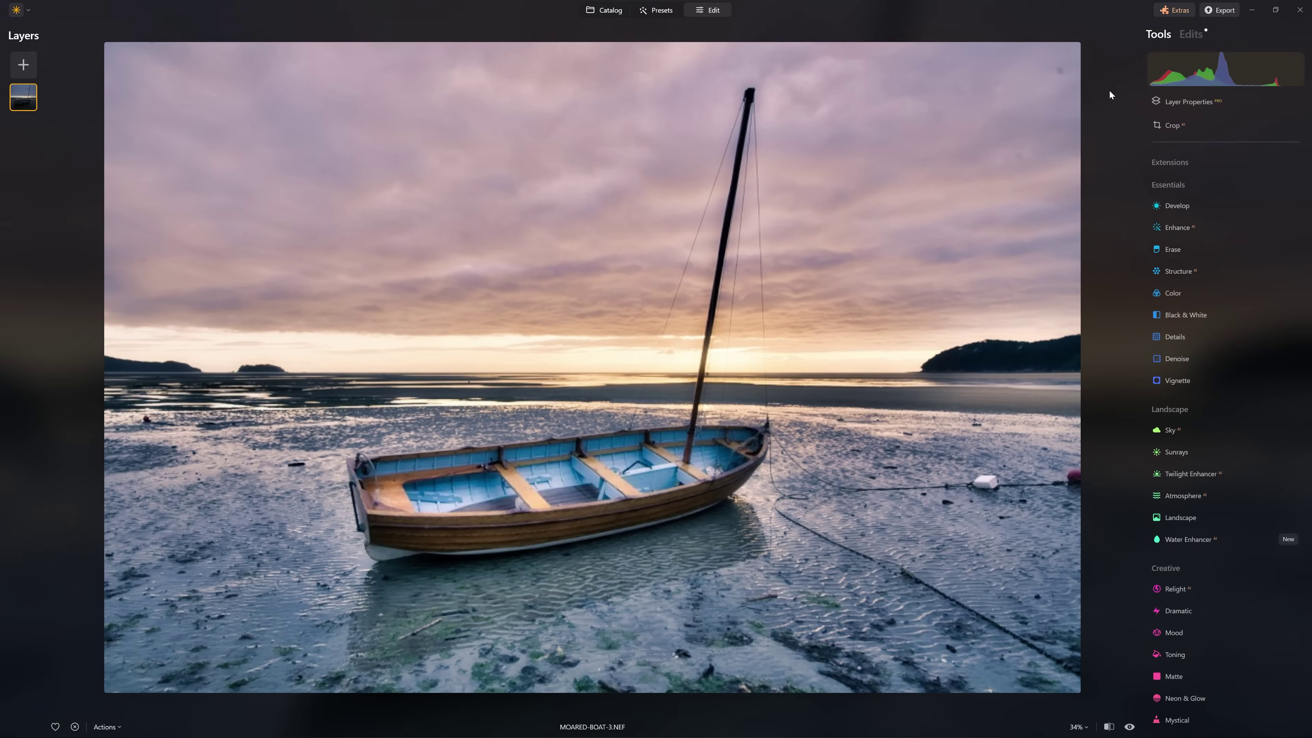
{"action": "left_click", "coordinate": [1193, 34]}
{"action": "left_click", "coordinate": [1220, 106]}
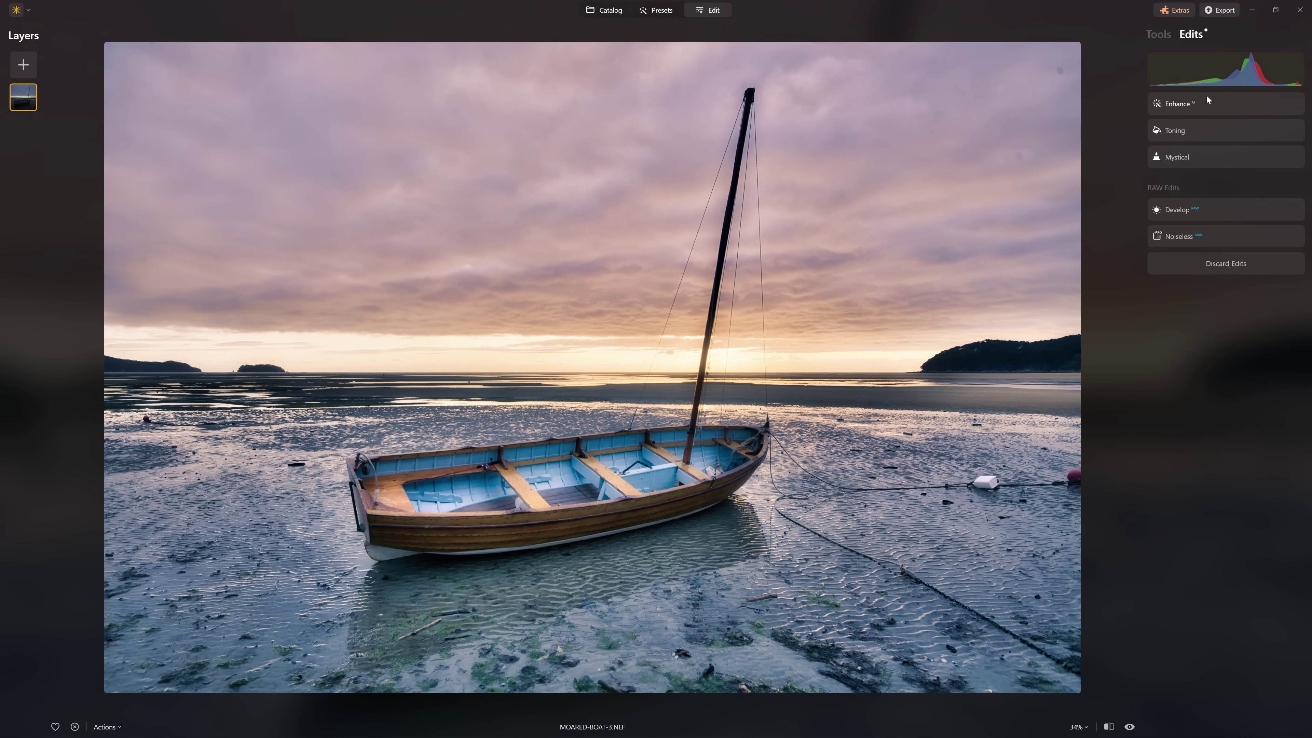
{"action": "left_click", "coordinate": [1188, 211]}
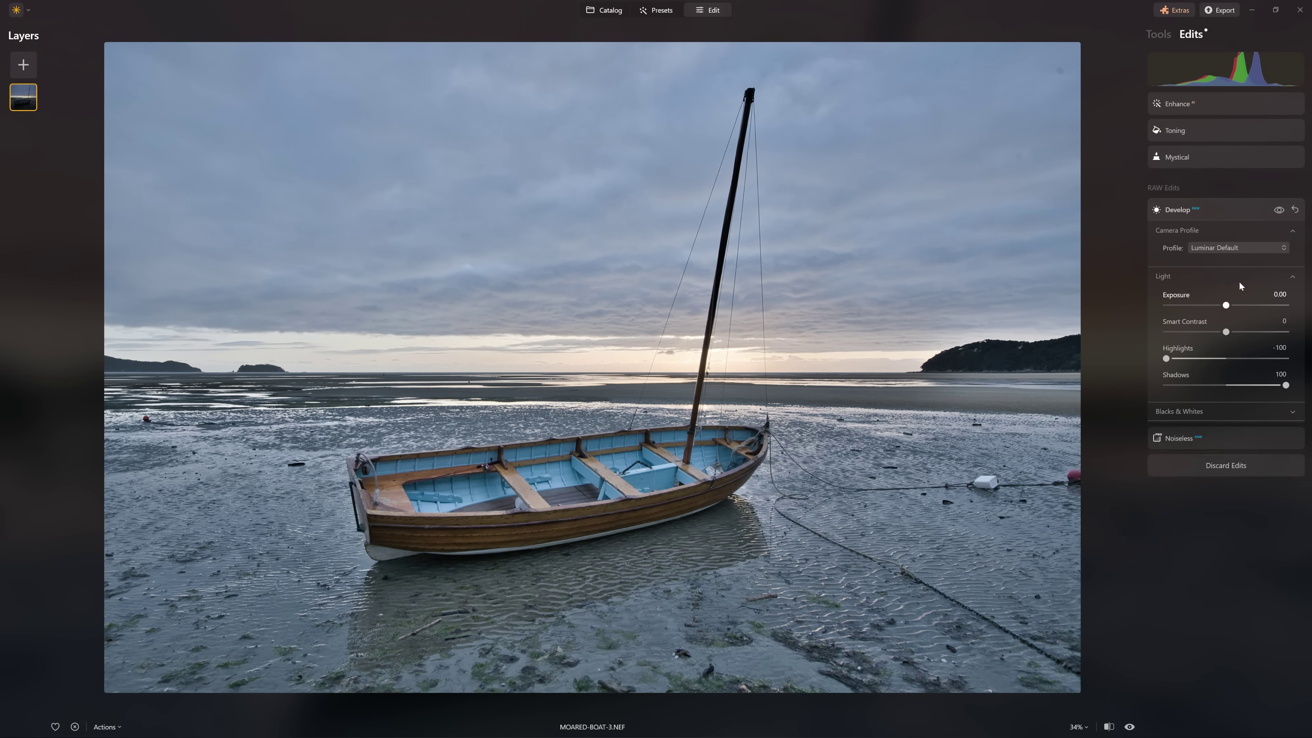
{"action": "left_click", "coordinate": [1213, 212]}
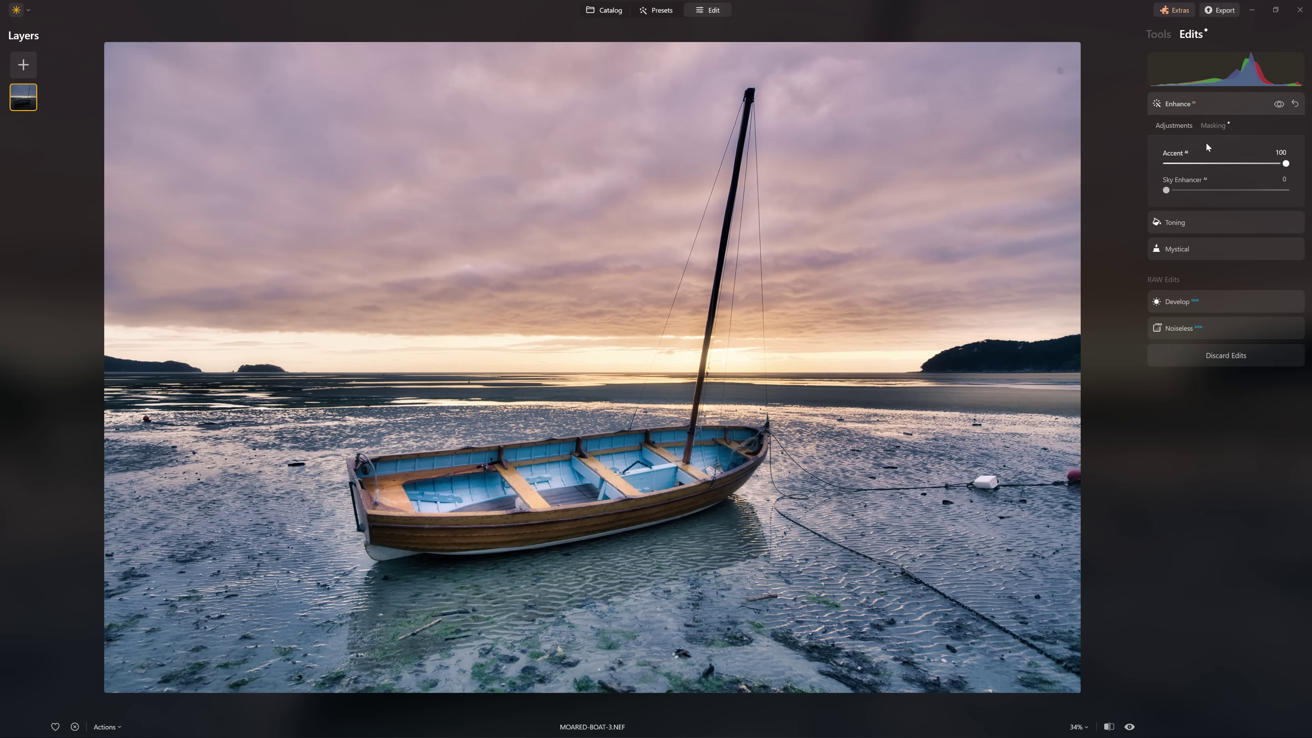
{"action": "left_click", "coordinate": [1199, 106]}
Reopen MOARED-BOAT-2.NEF for editing and examine its regular Develop edit against its RAW Develop edit
{"action": "left_click", "coordinate": [609, 9]}
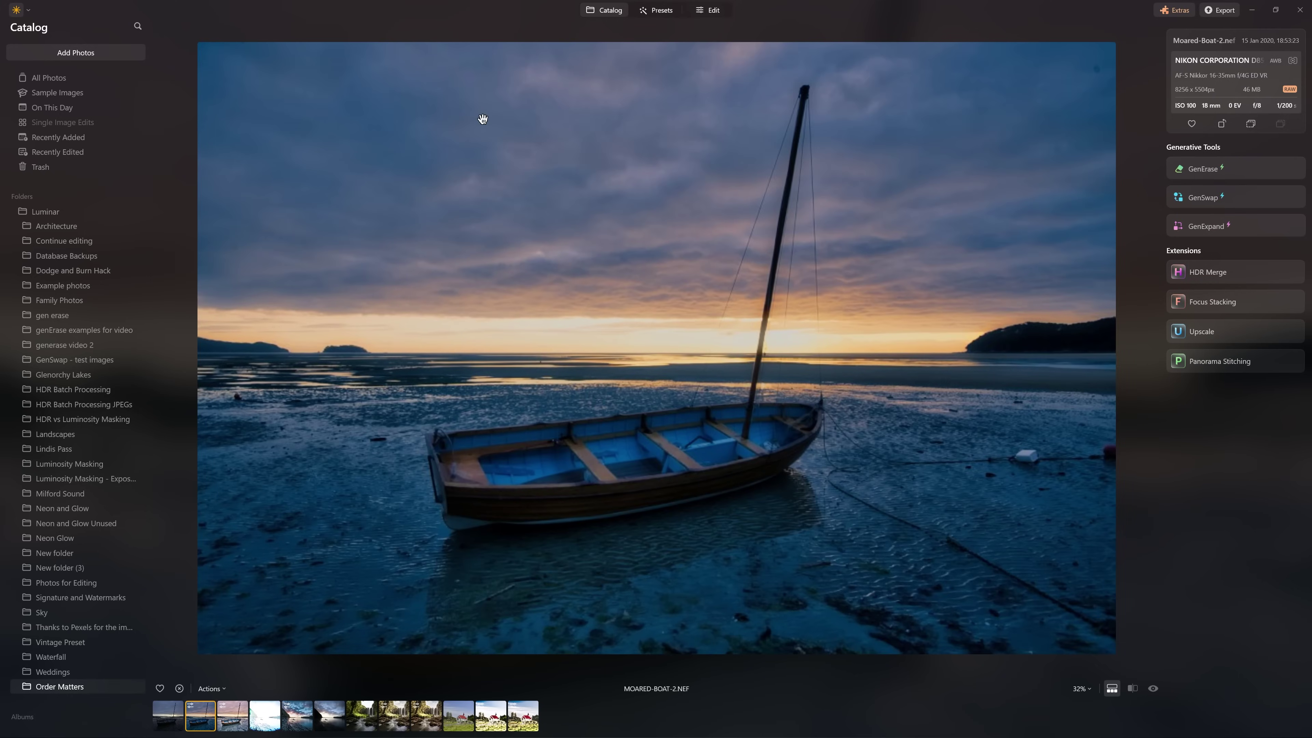
{"action": "left_click", "coordinate": [717, 12]}
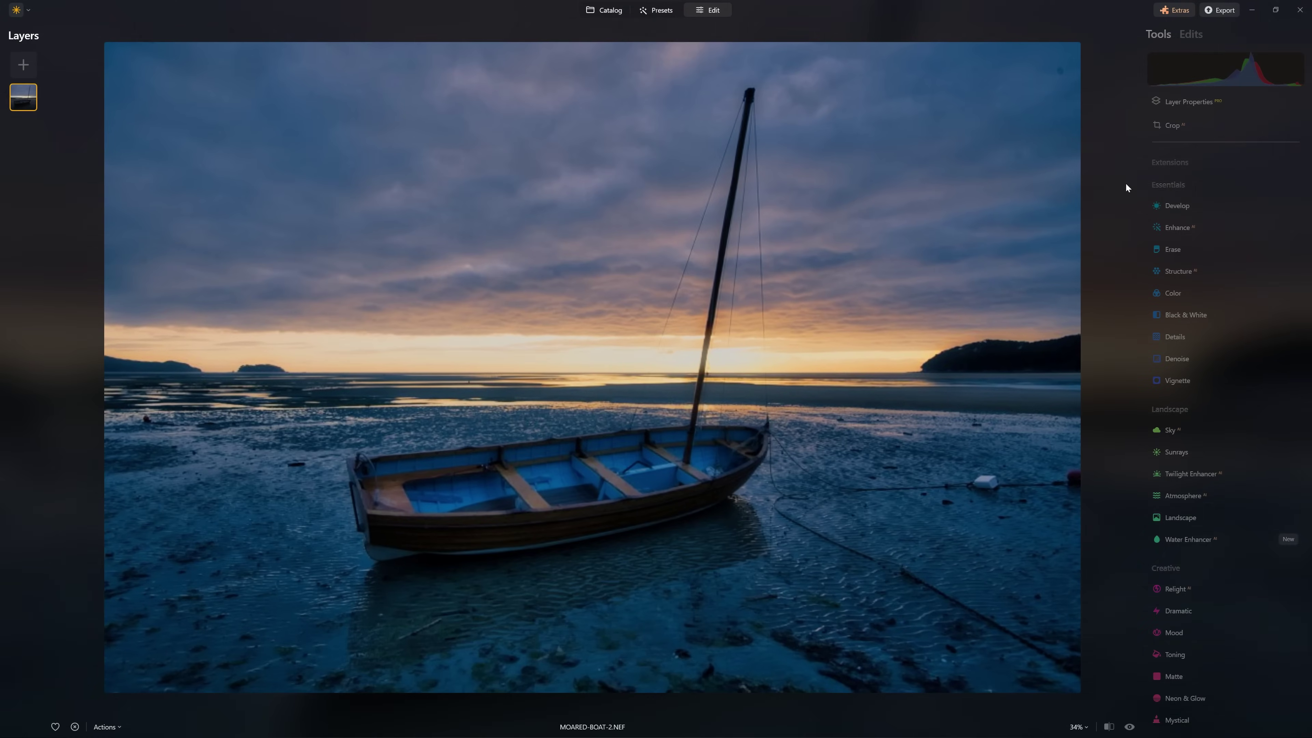
{"action": "left_click", "coordinate": [1193, 35]}
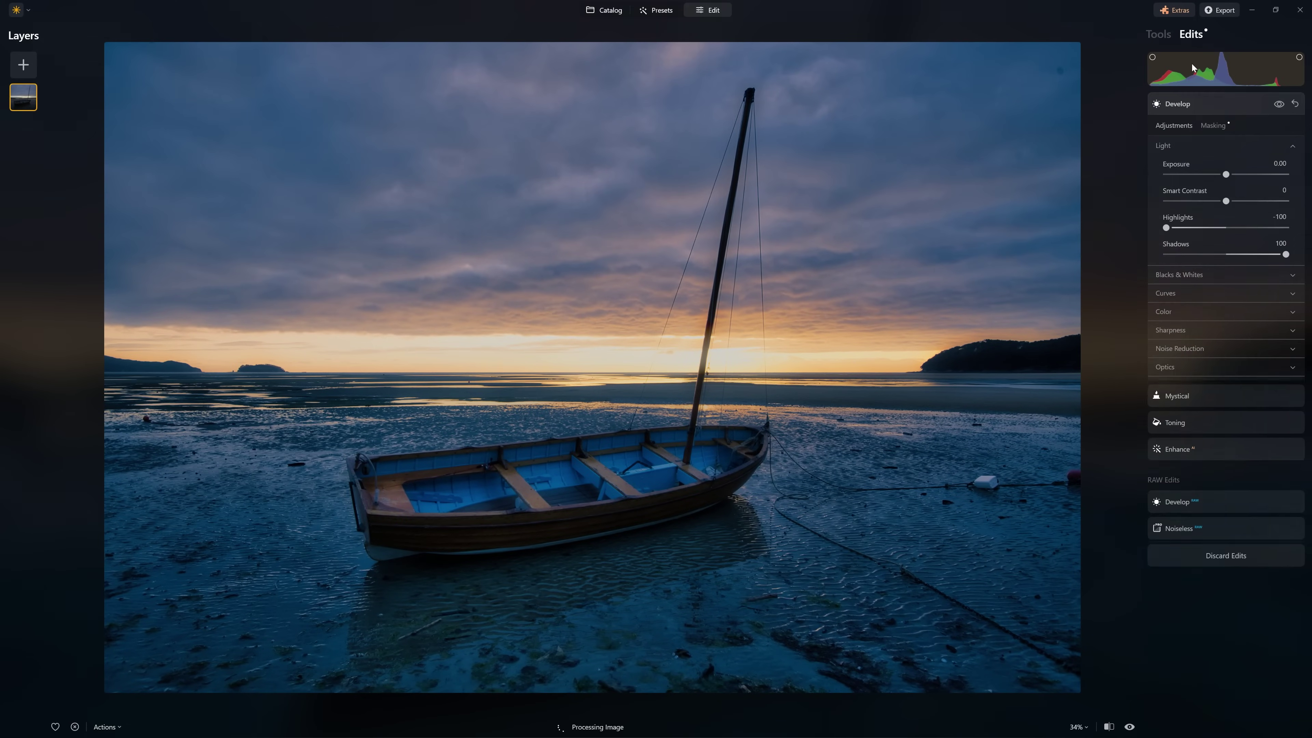
{"action": "left_click", "coordinate": [1195, 106]}
{"action": "left_click", "coordinate": [1188, 104]}
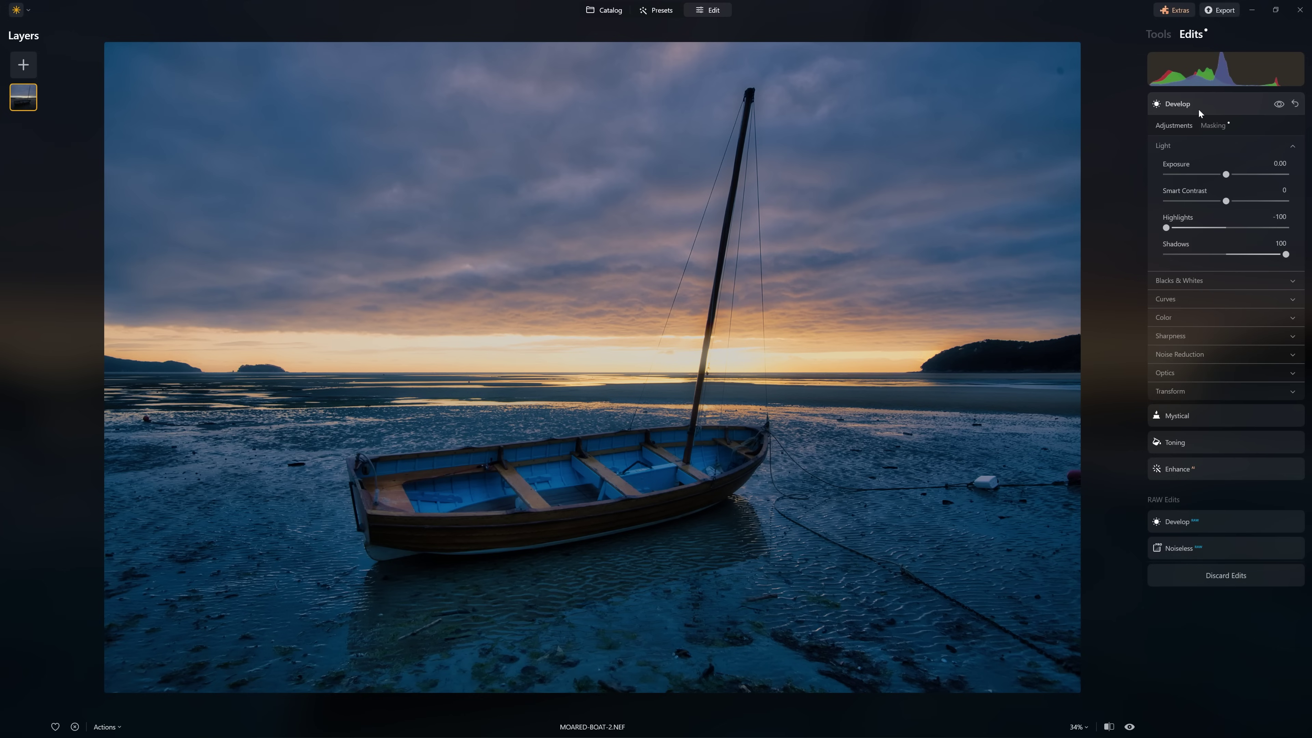
{"action": "left_click", "coordinate": [1198, 109]}
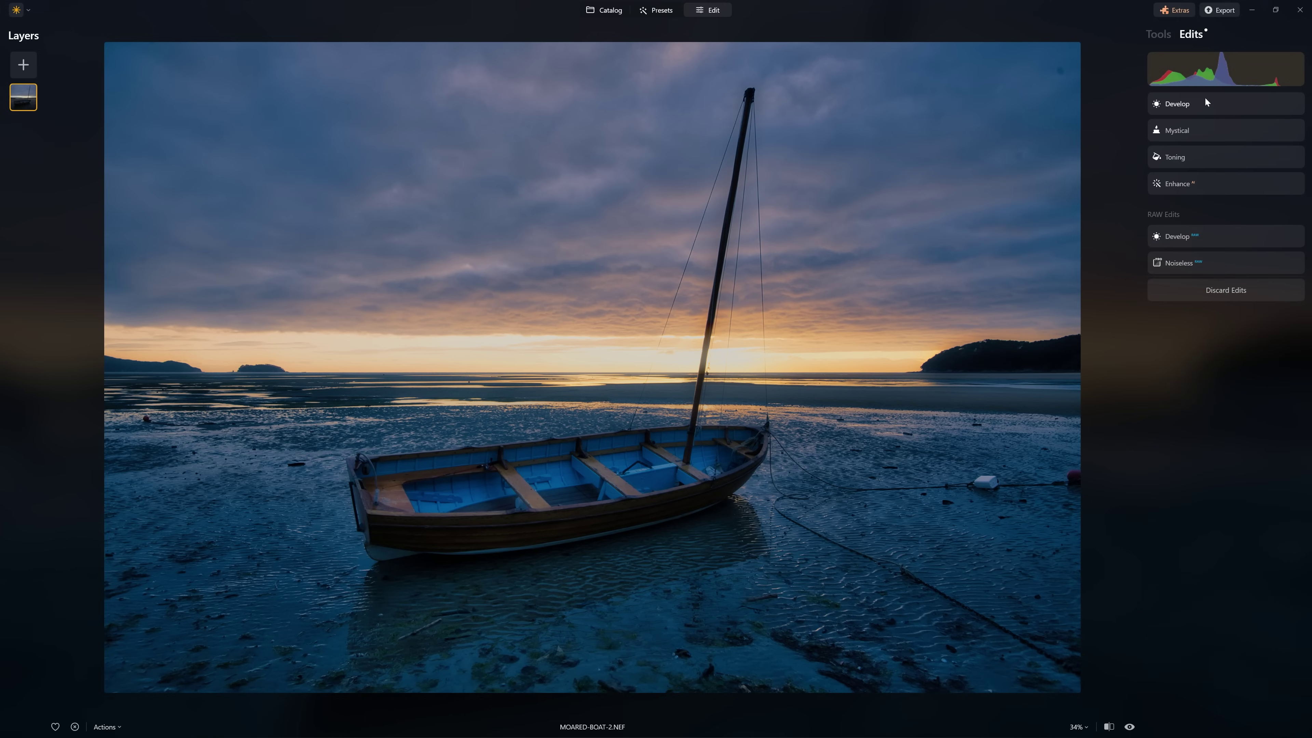
{"action": "left_click", "coordinate": [1197, 103]}
{"action": "left_click", "coordinate": [1197, 104]}
{"action": "left_click", "coordinate": [1214, 233]}
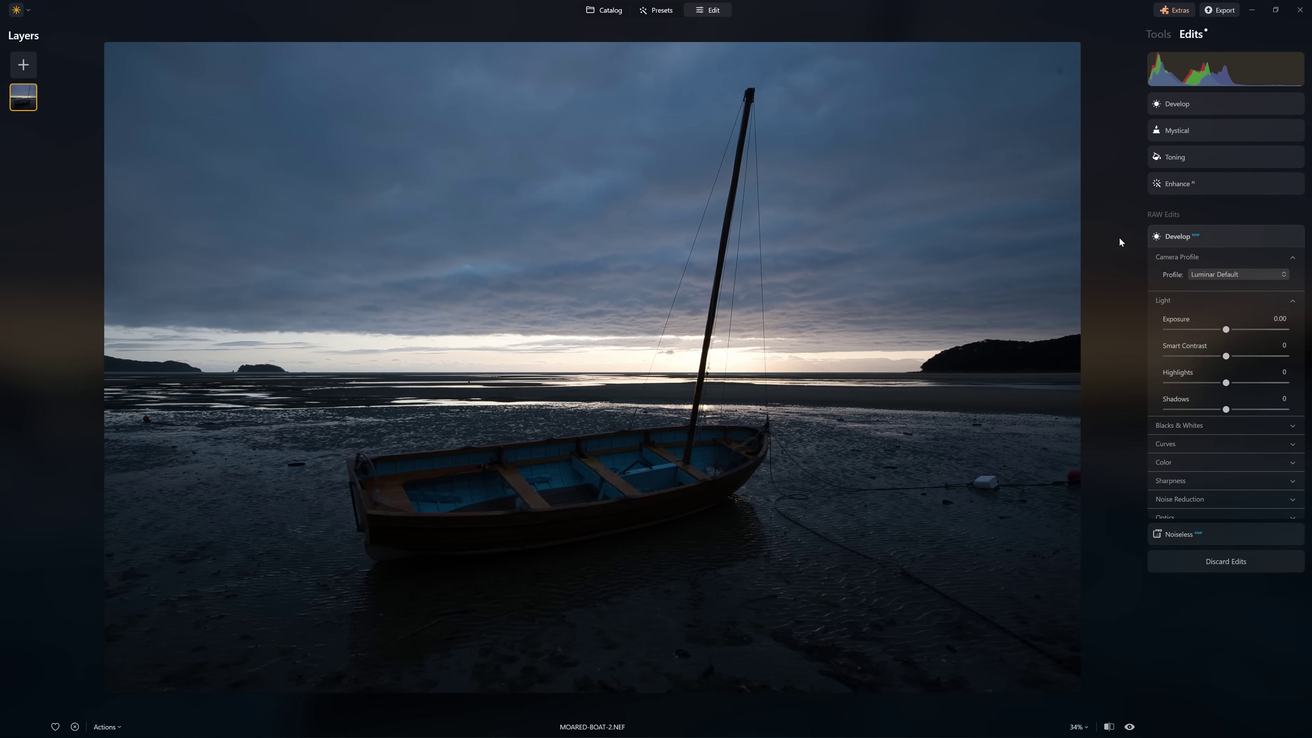
{"action": "left_click", "coordinate": [1201, 237]}
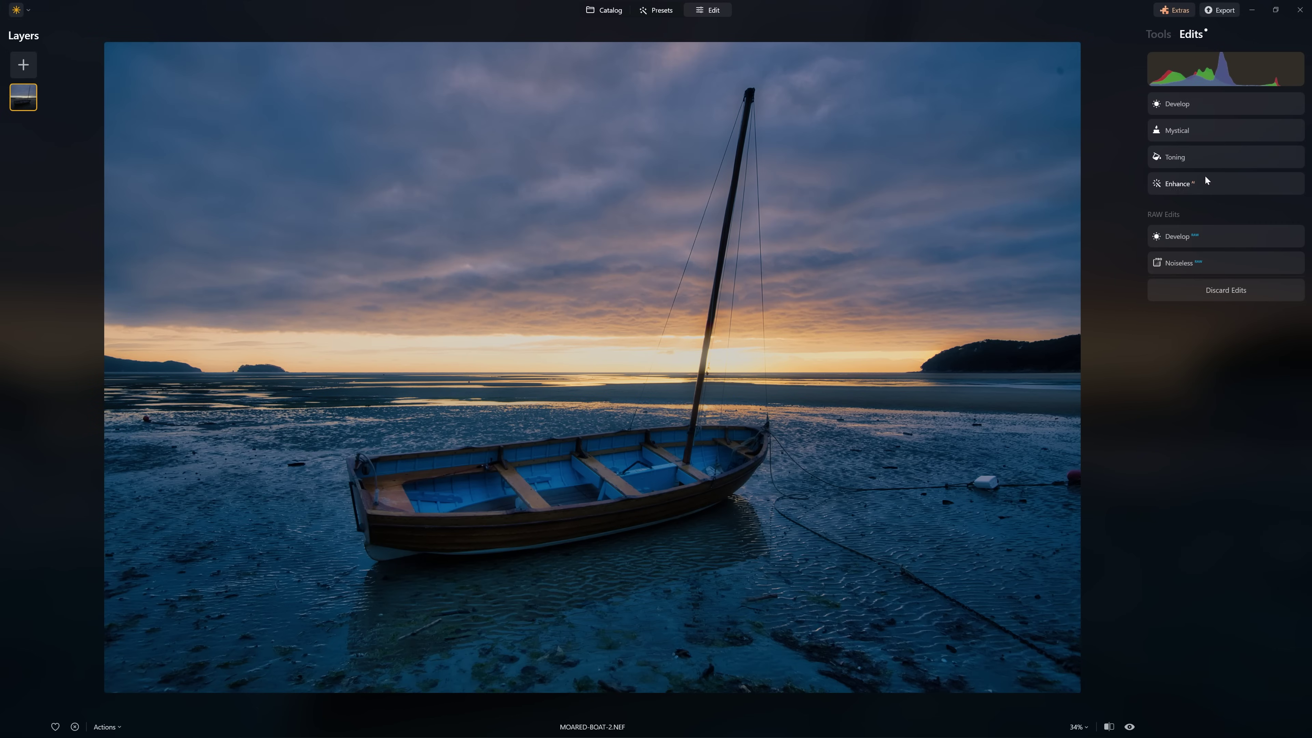
View WHANGAREI-FALLS-1.NEF and the edited waterfall photo ending in COPY (2).NEF at large size in the catalog
{"action": "left_click", "coordinate": [616, 11]}
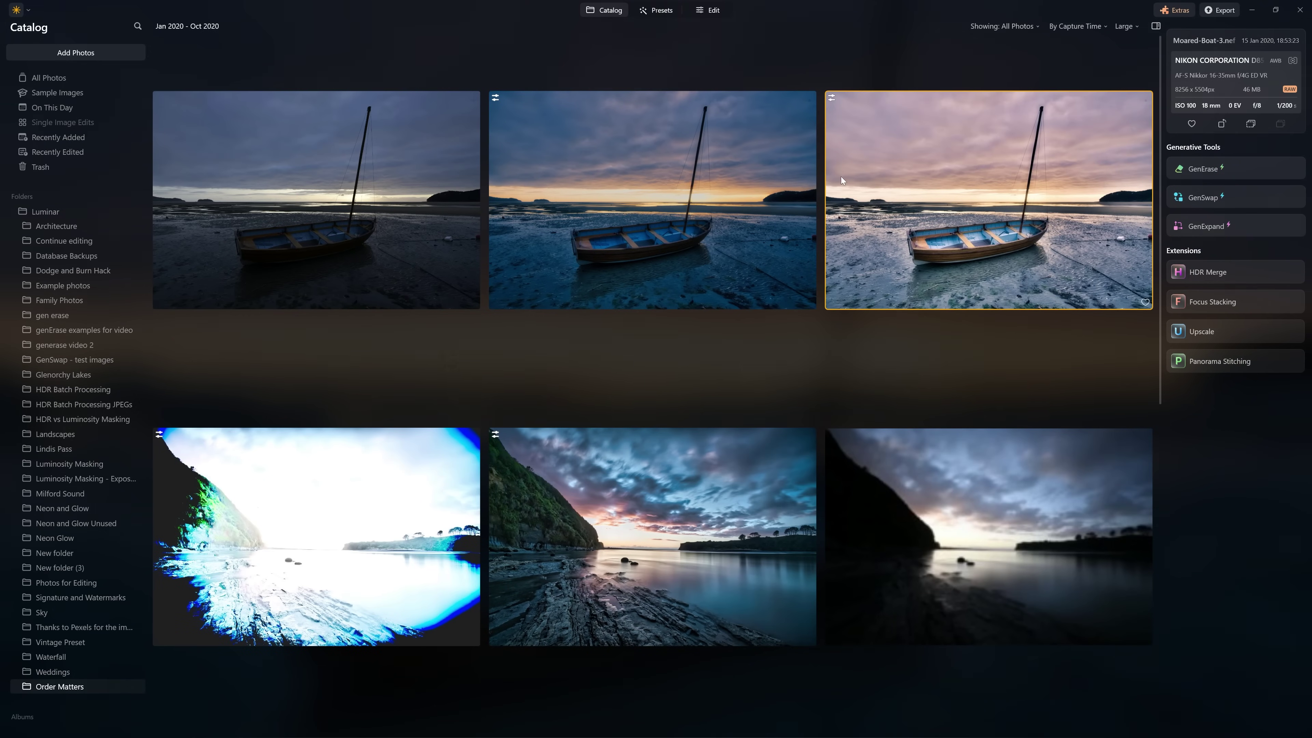
{"action": "scroll", "coordinate": [821, 248], "scroll_direction": "down", "scroll_amount": 2}
{"action": "scroll", "coordinate": [817, 261], "scroll_direction": "down", "scroll_amount": 5}
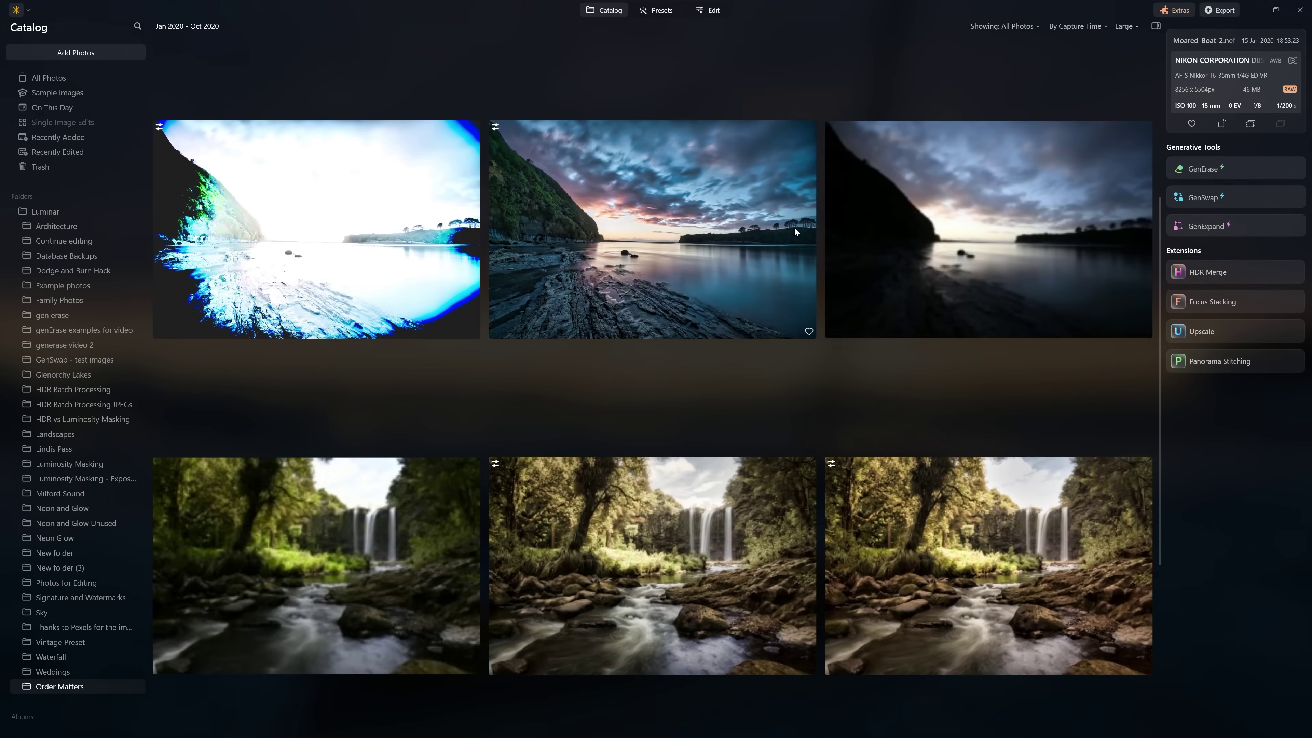
{"action": "scroll", "coordinate": [779, 217], "scroll_direction": "down", "scroll_amount": 5}
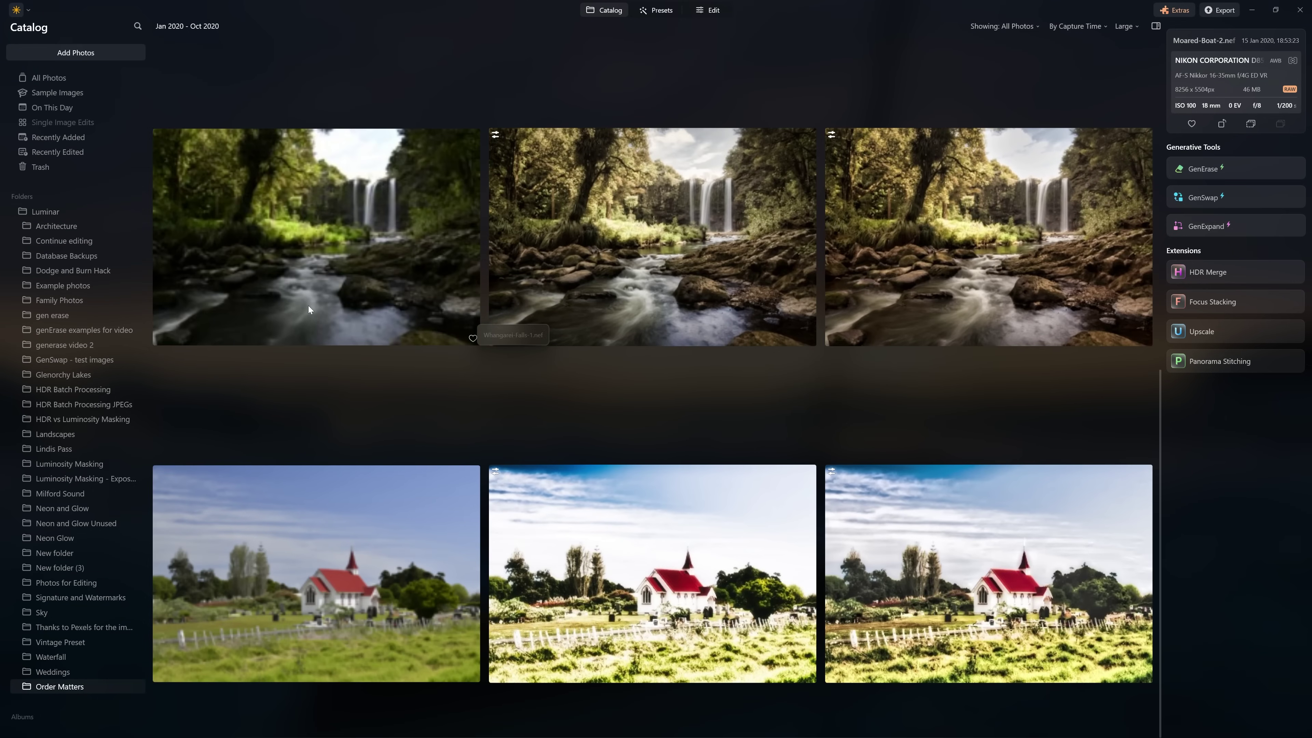
{"action": "double_click", "coordinate": [316, 258]}
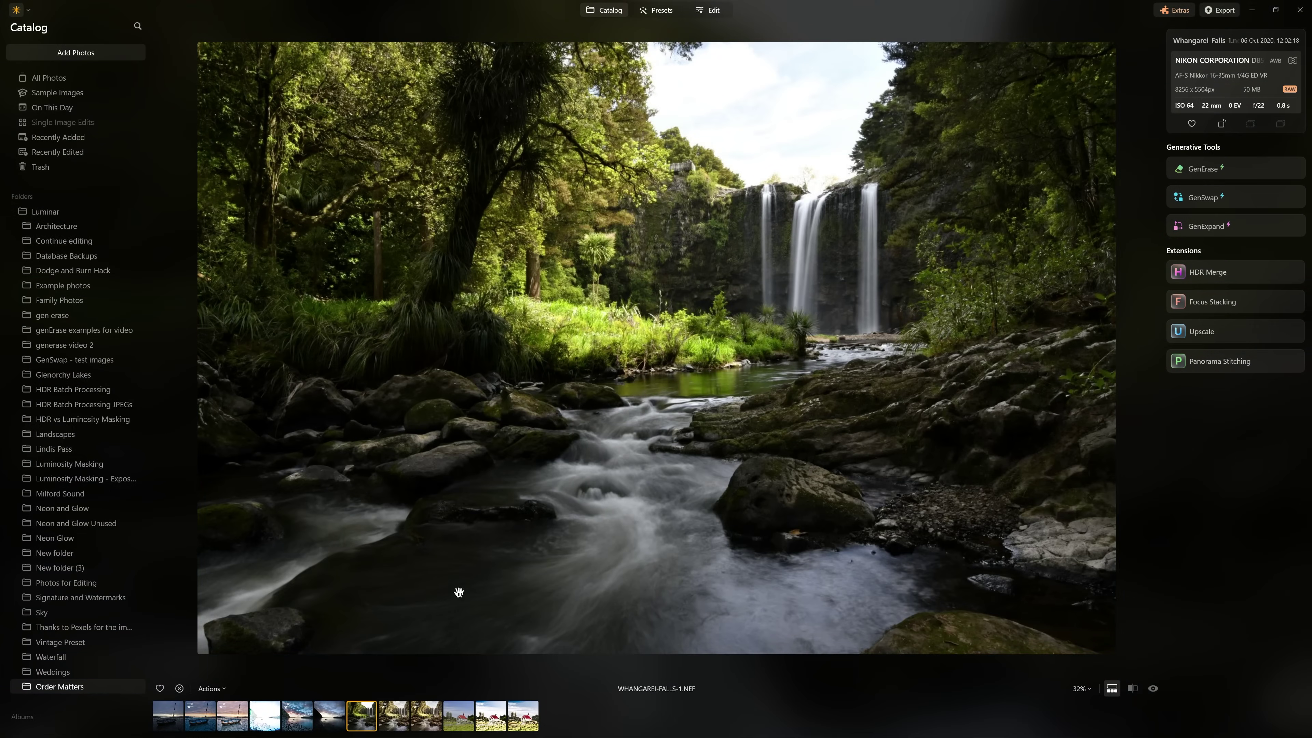
{"action": "left_click", "coordinate": [390, 725]}
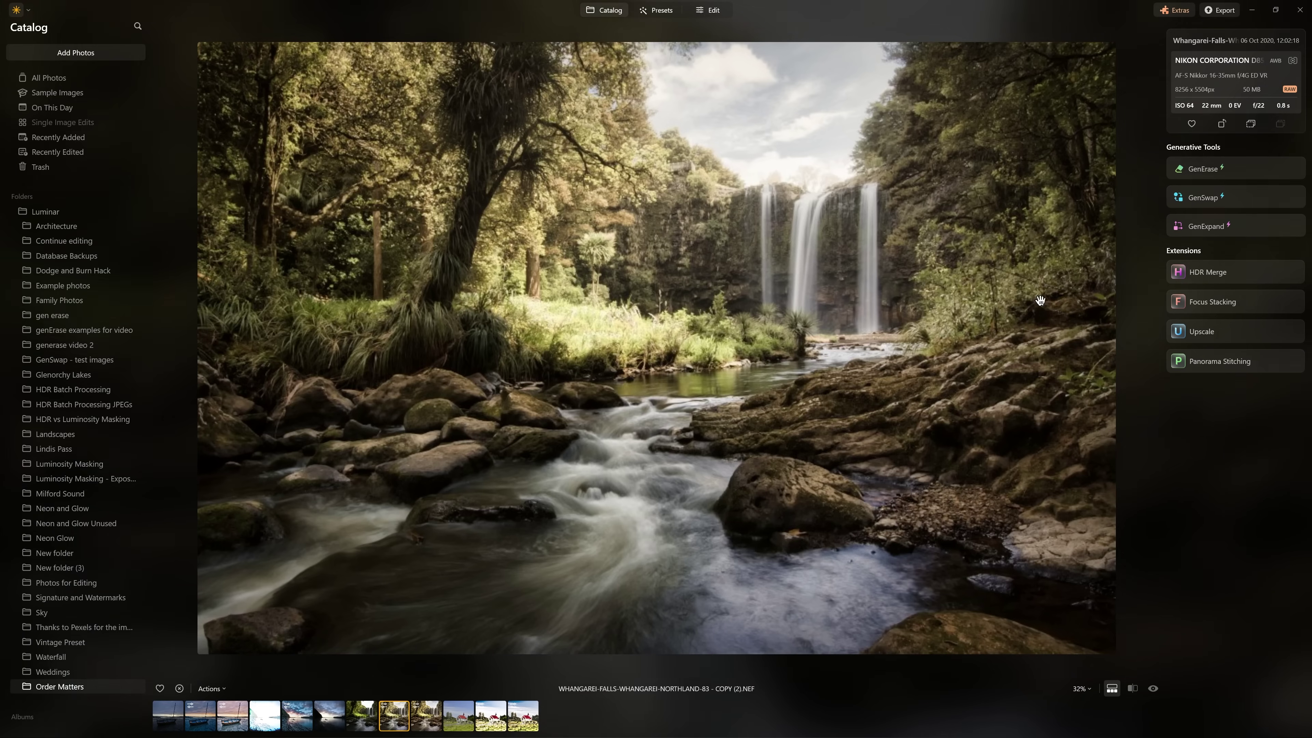
Open the waterfall photo ending in COPY (2).NEF for editing and inspect its sky and foreground rocks at 100% zoom
{"action": "left_click", "coordinate": [715, 10]}
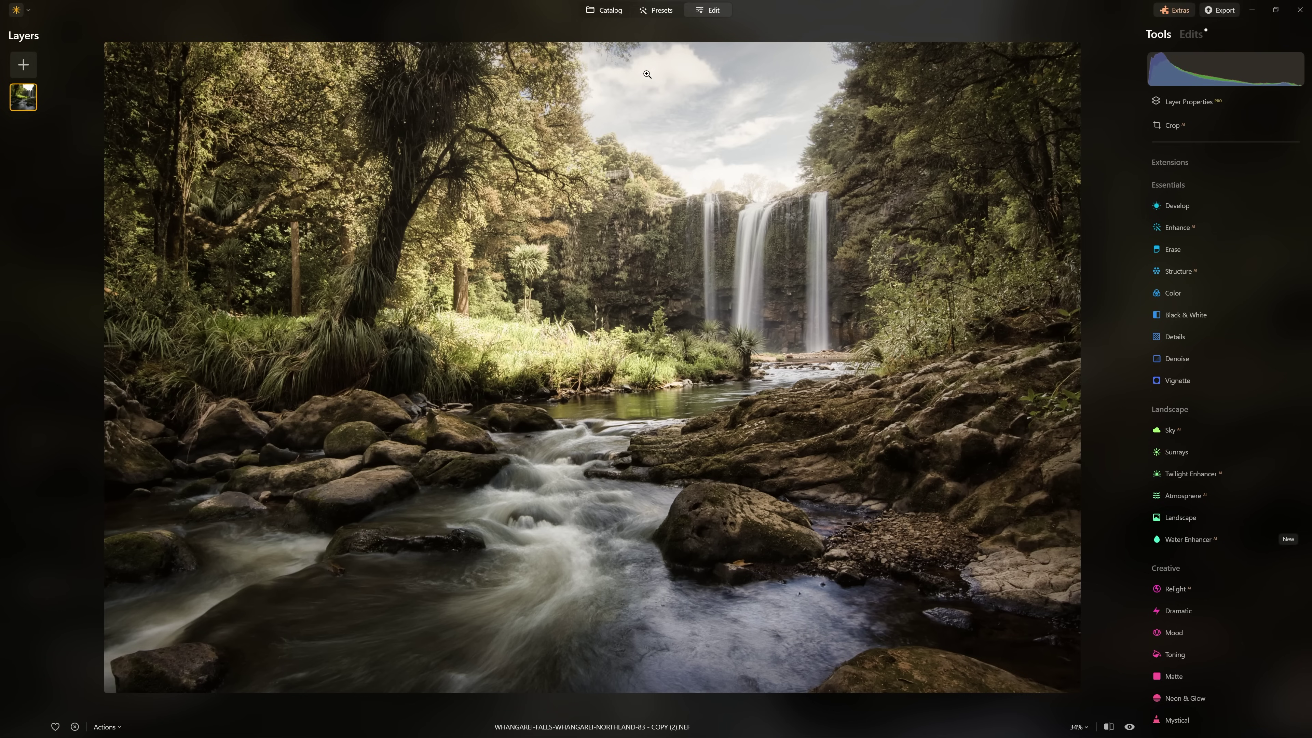
{"action": "left_click", "coordinate": [696, 86]}
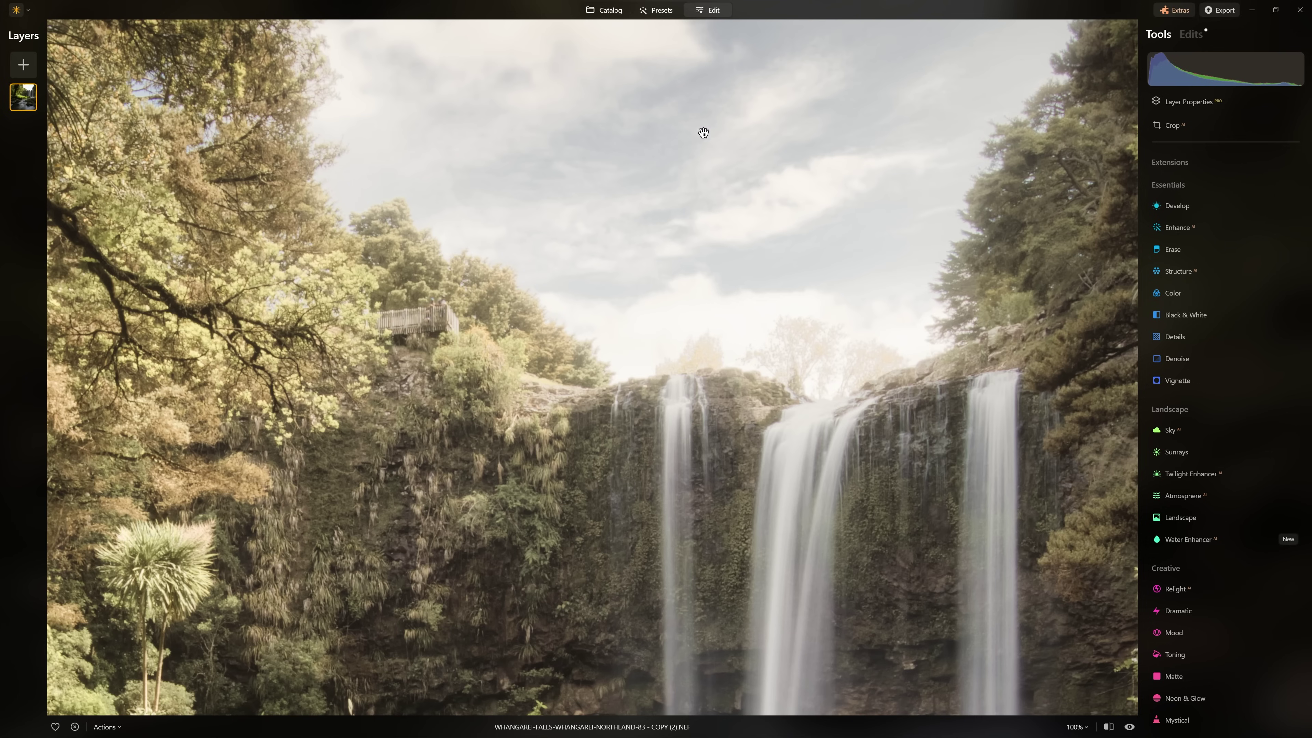
{"action": "left_click", "coordinate": [722, 299]}
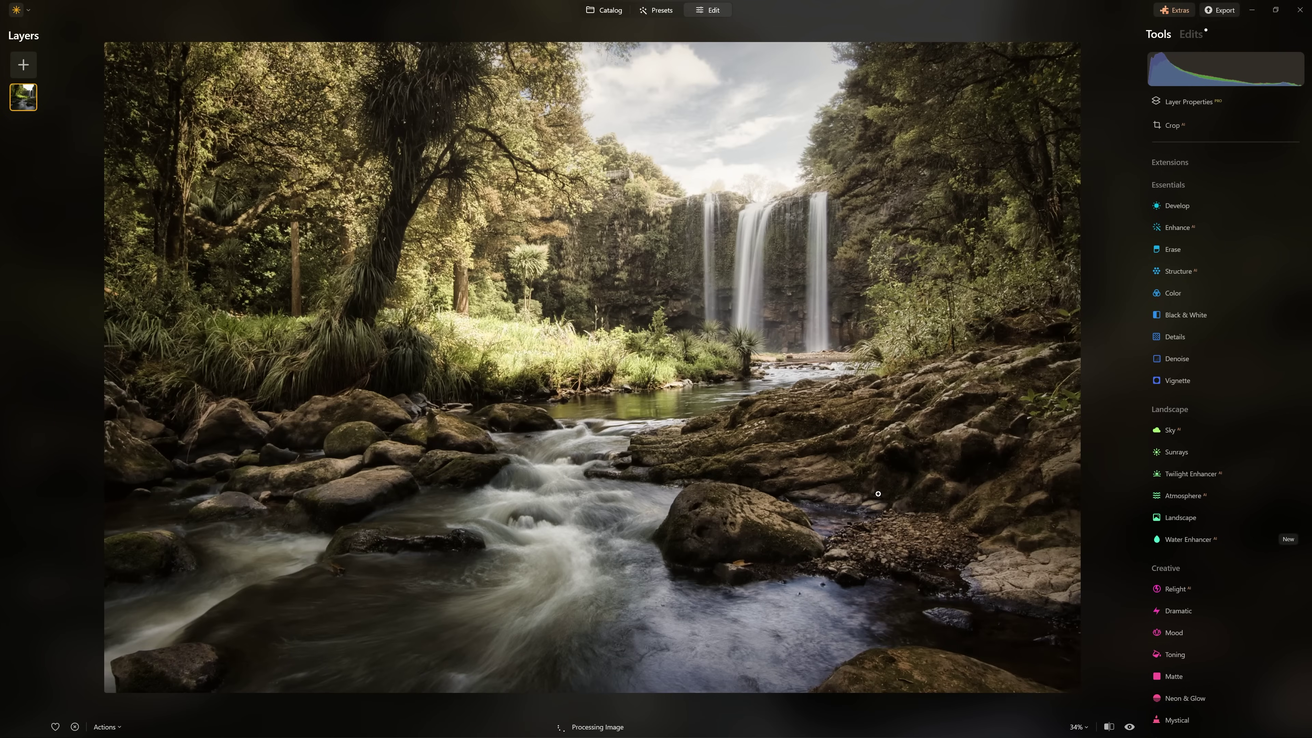
{"action": "left_click", "coordinate": [787, 471]}
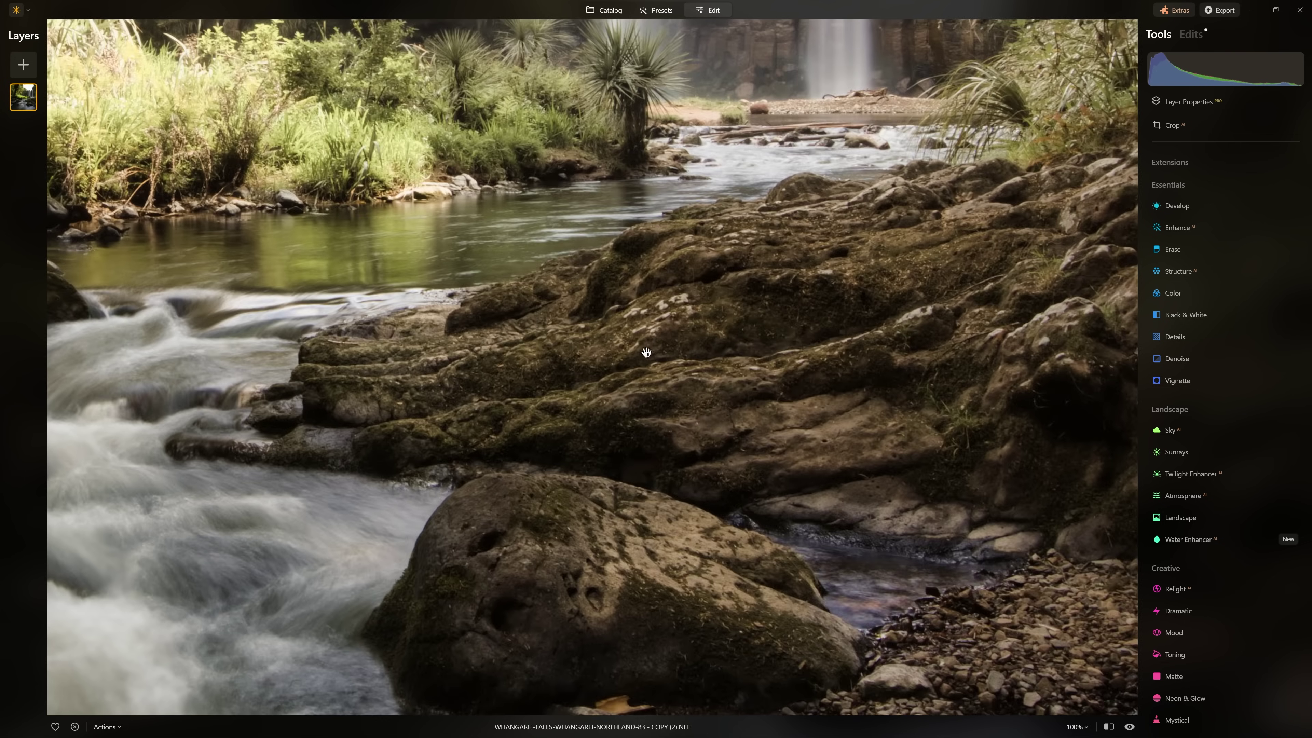
{"action": "left_click", "coordinate": [697, 334]}
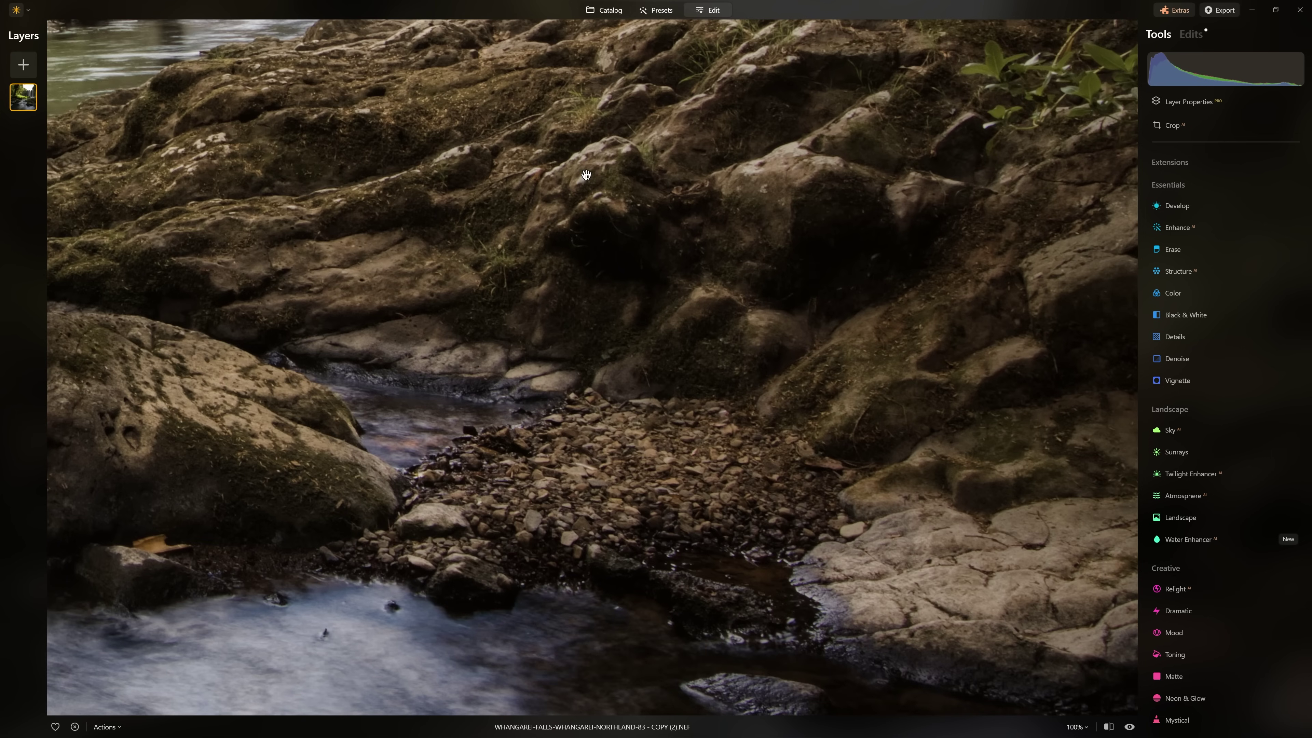
Examine the Mood, Vignette, Mystical and Dramatic edits in the waterfall copy's edit history and their effect on the rocks
{"action": "left_click", "coordinate": [1187, 35]}
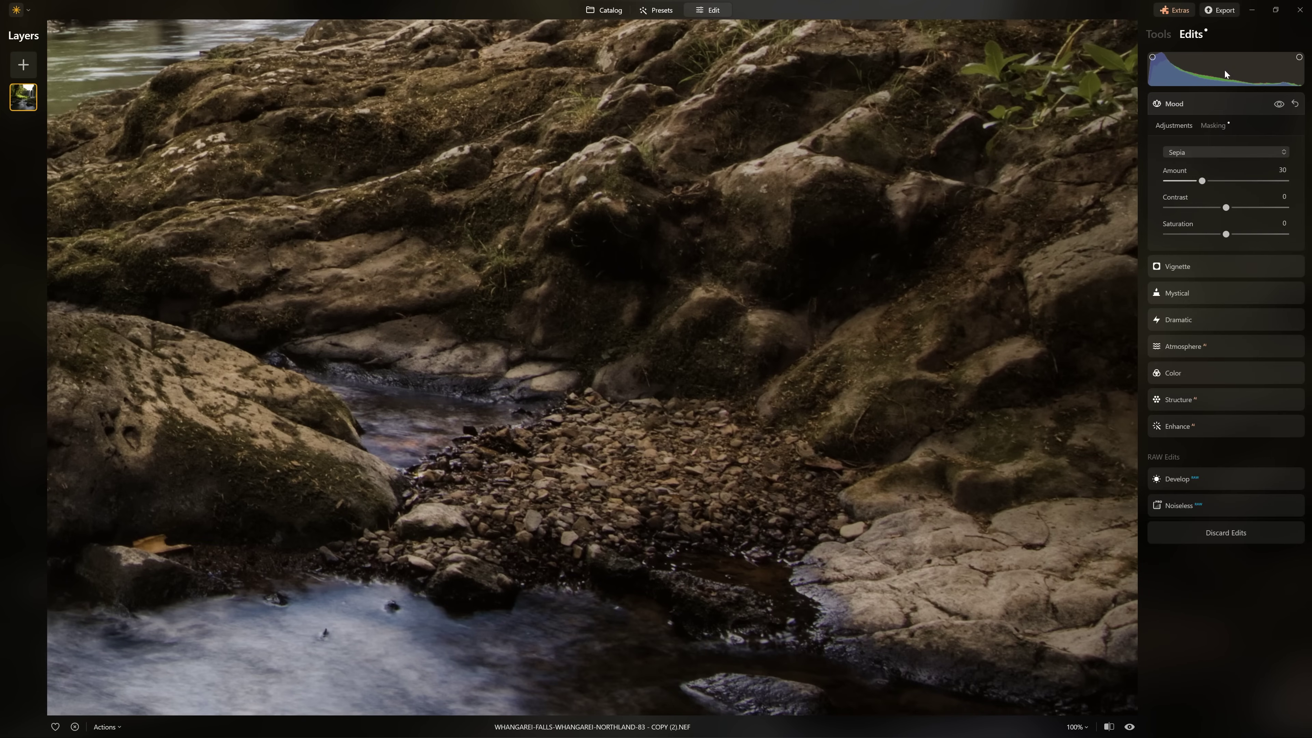
{"action": "left_click", "coordinate": [1227, 99]}
{"action": "left_click", "coordinate": [1225, 131]}
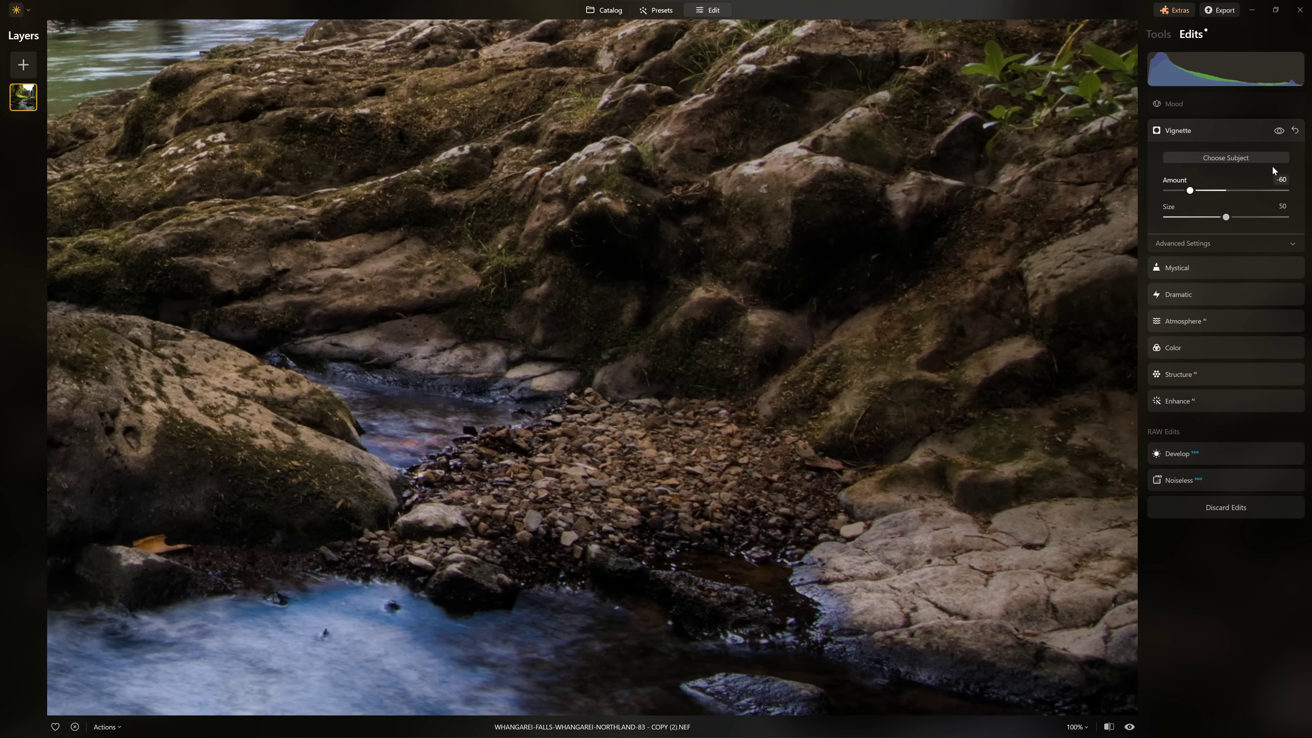
{"action": "left_click", "coordinate": [1228, 103]}
{"action": "left_click", "coordinate": [1208, 290]}
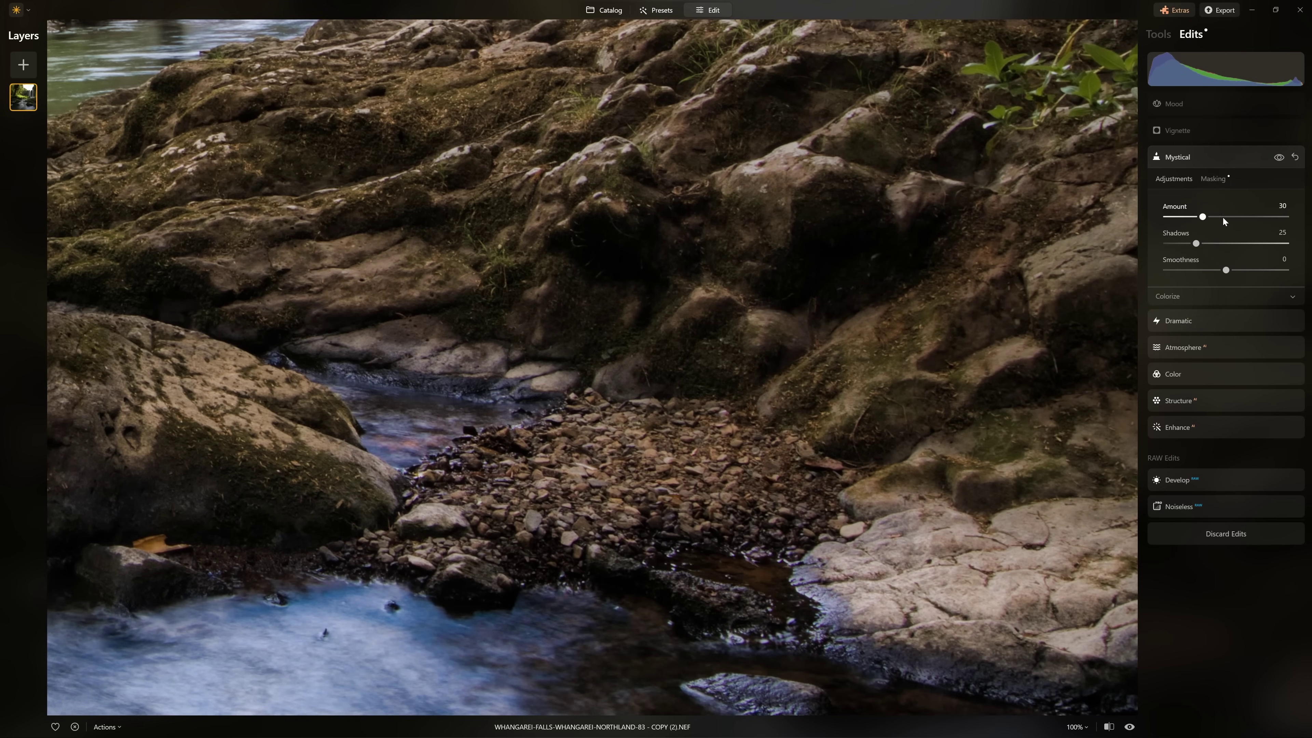
{"action": "left_click", "coordinate": [1215, 322]}
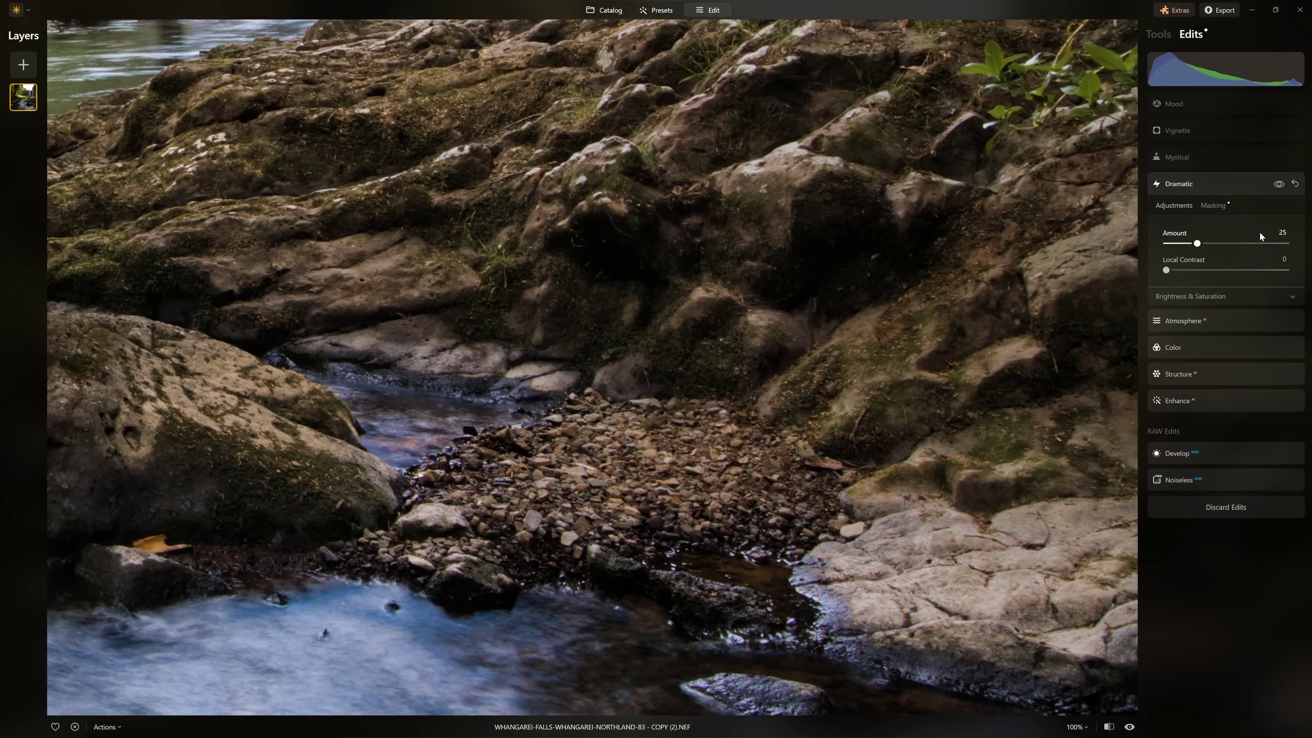
{"action": "left_click", "coordinate": [1250, 184]}
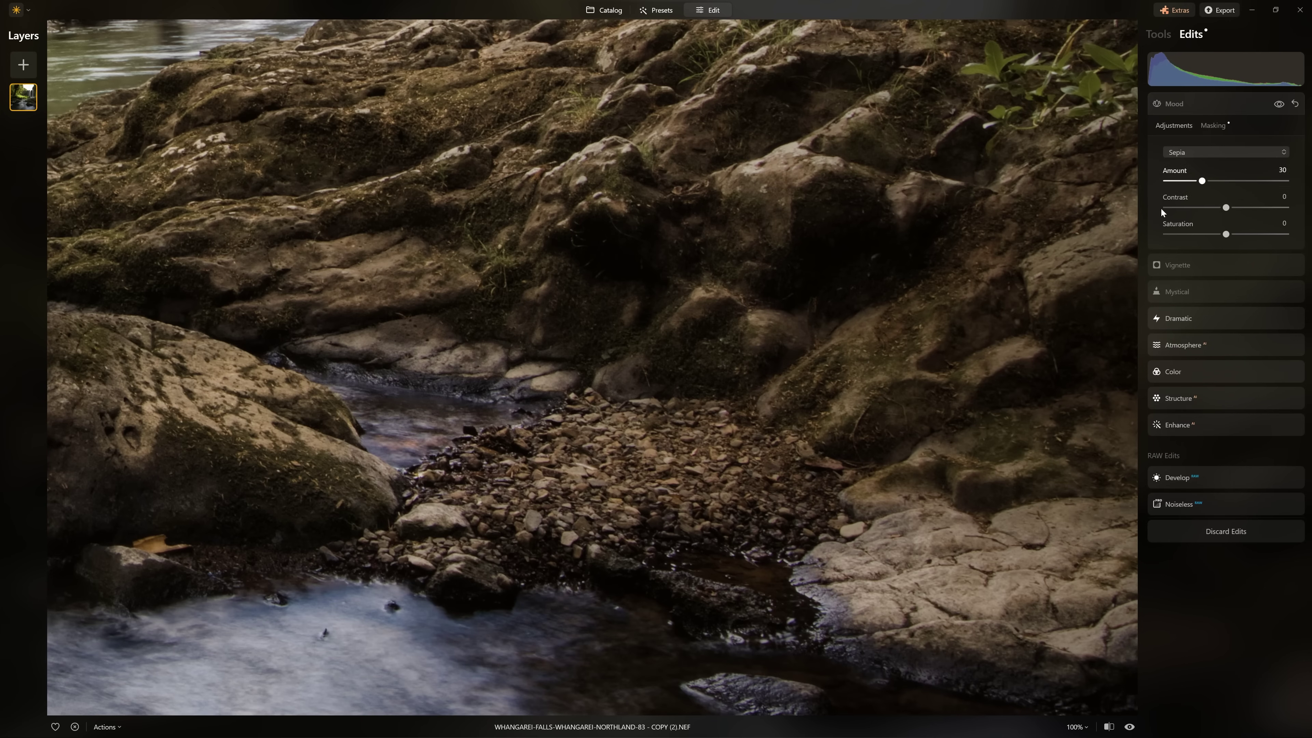
{"action": "left_click", "coordinate": [1012, 216]}
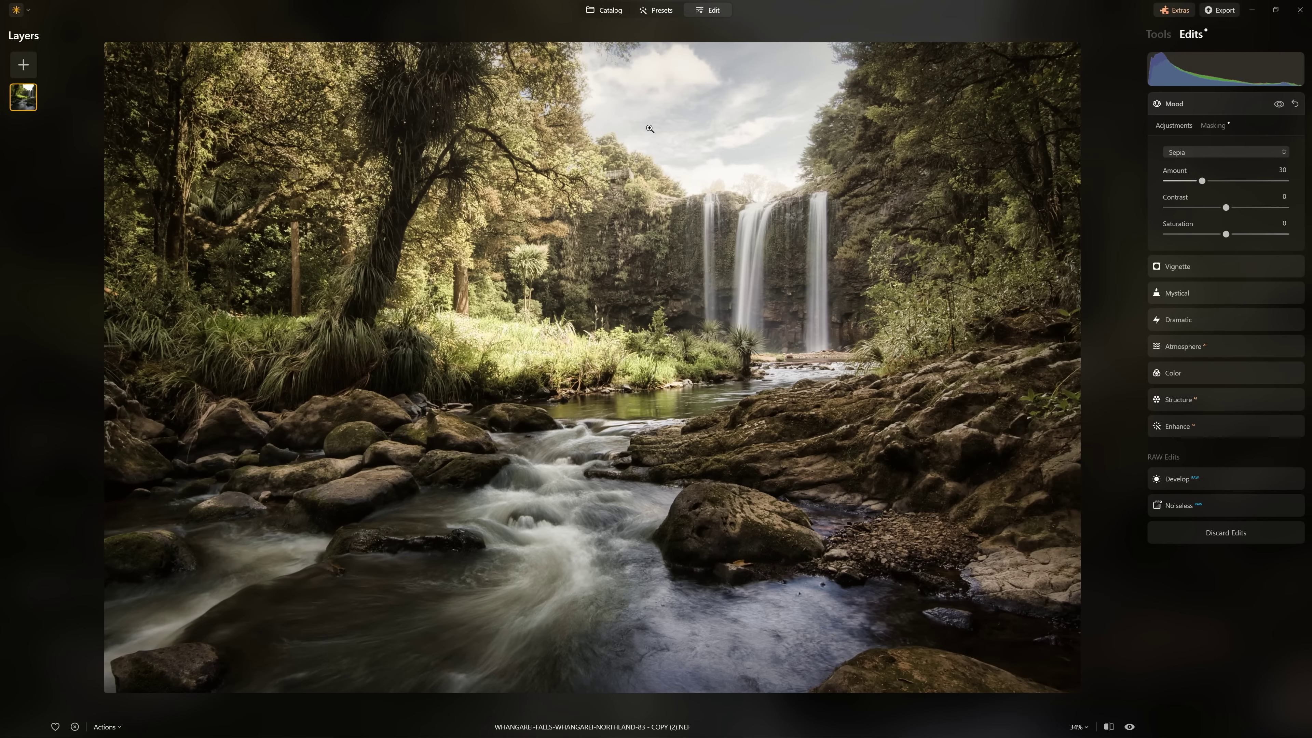
Return to the catalog and set the thumbnail size to Largest for comparing the waterfall photos
{"action": "left_click", "coordinate": [611, 20]}
{"action": "left_click", "coordinate": [1127, 29]}
{"action": "left_click", "coordinate": [1147, 94]}
{"action": "scroll", "coordinate": [911, 316], "scroll_direction": "down", "scroll_amount": 10}
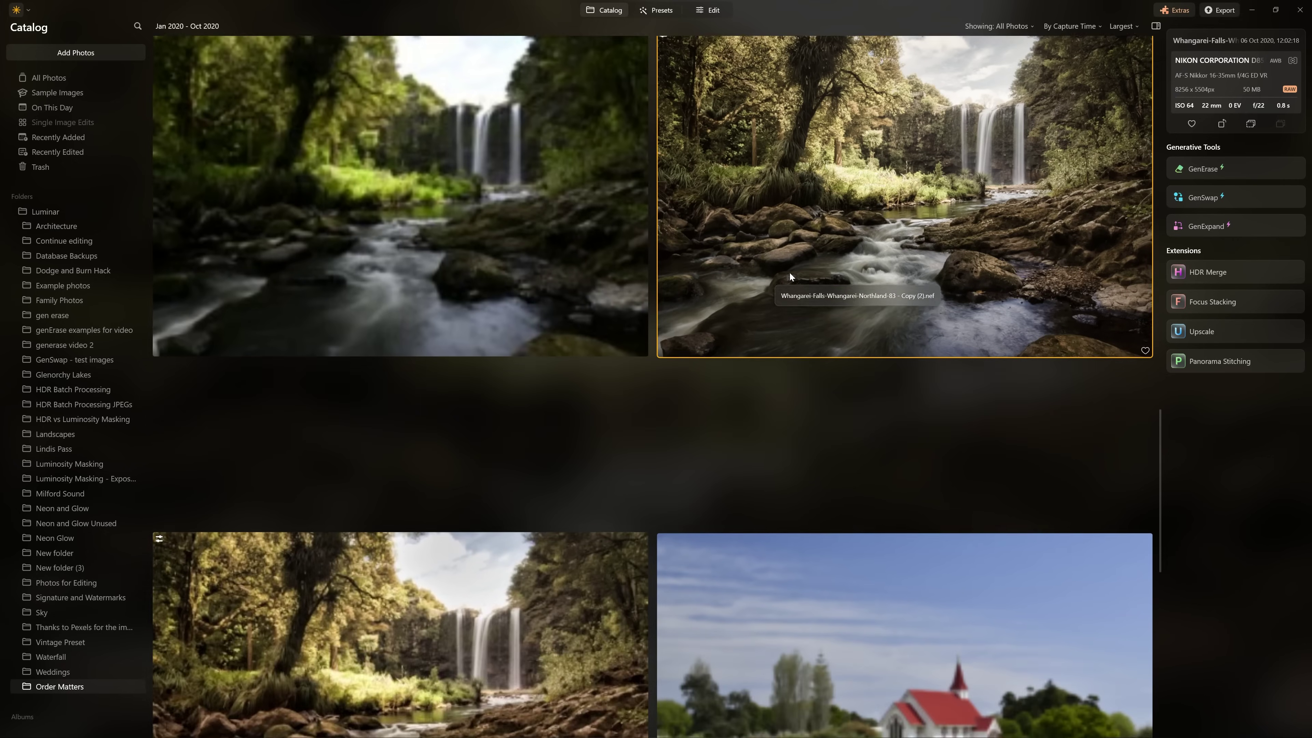
Remove the unedited waterfall photo from the catalog view so the two edited copies sit side by side
{"action": "scroll", "coordinate": [789, 272], "scroll_direction": "up", "scroll_amount": 2}
{"action": "left_click", "coordinate": [507, 225]}
{"action": "right_click", "coordinate": [508, 225]}
{"action": "left_click", "coordinate": [558, 382]}
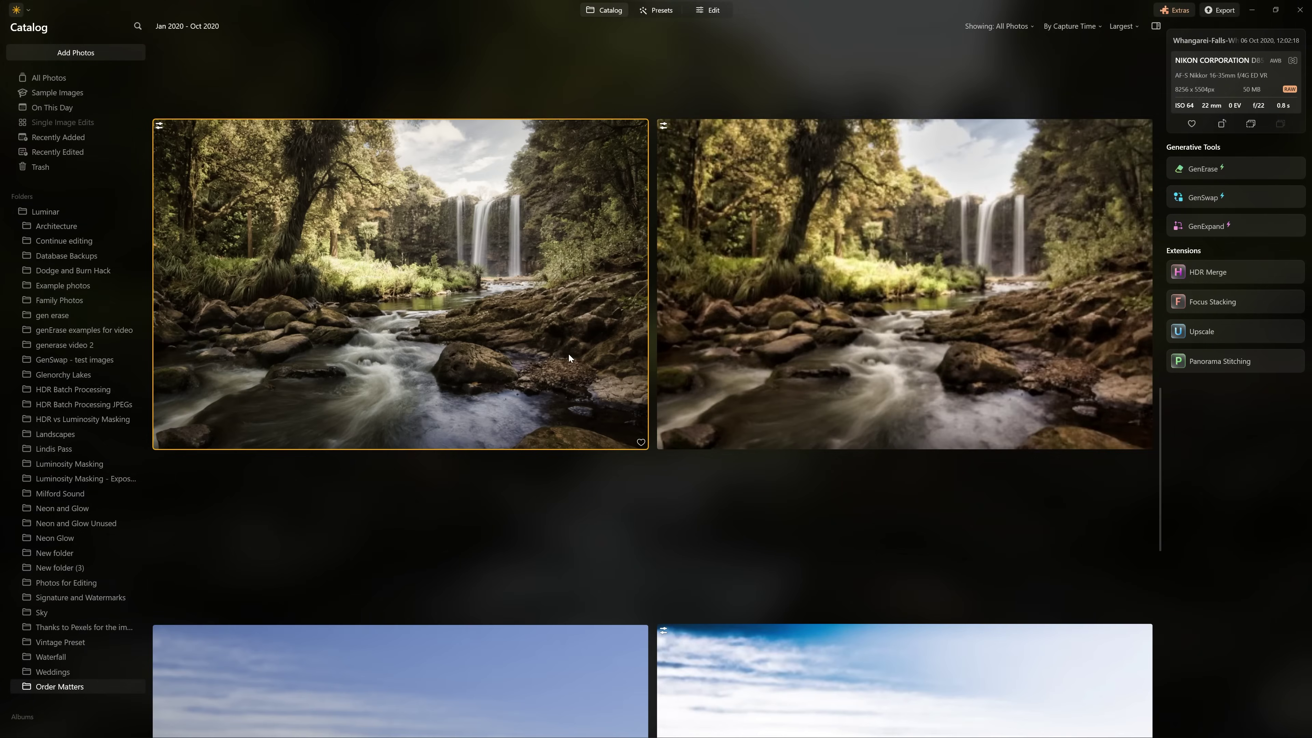
{"action": "scroll", "coordinate": [813, 167], "scroll_direction": "up", "scroll_amount": 2}
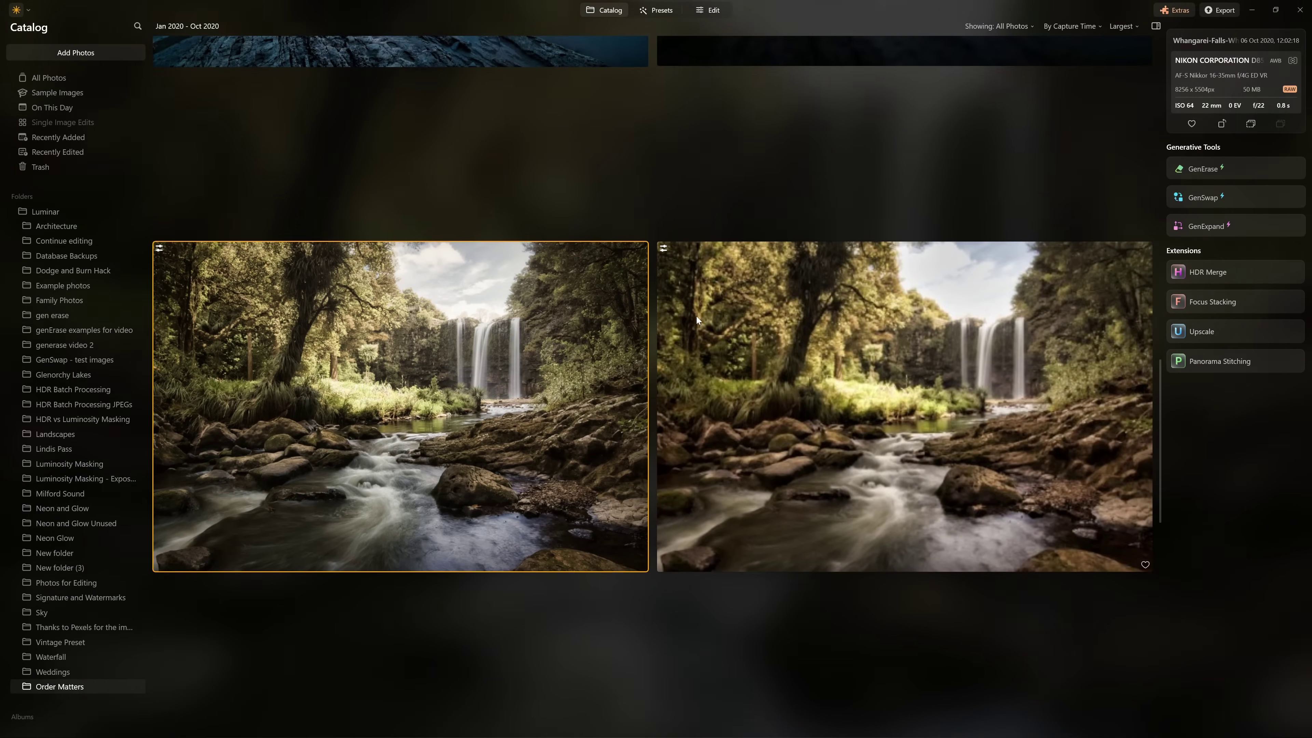
Compare the two edited waterfall copies, then open the one ending in 83 - COPY.NEF for editing and review its edit order
{"action": "double_click", "coordinate": [916, 349]}
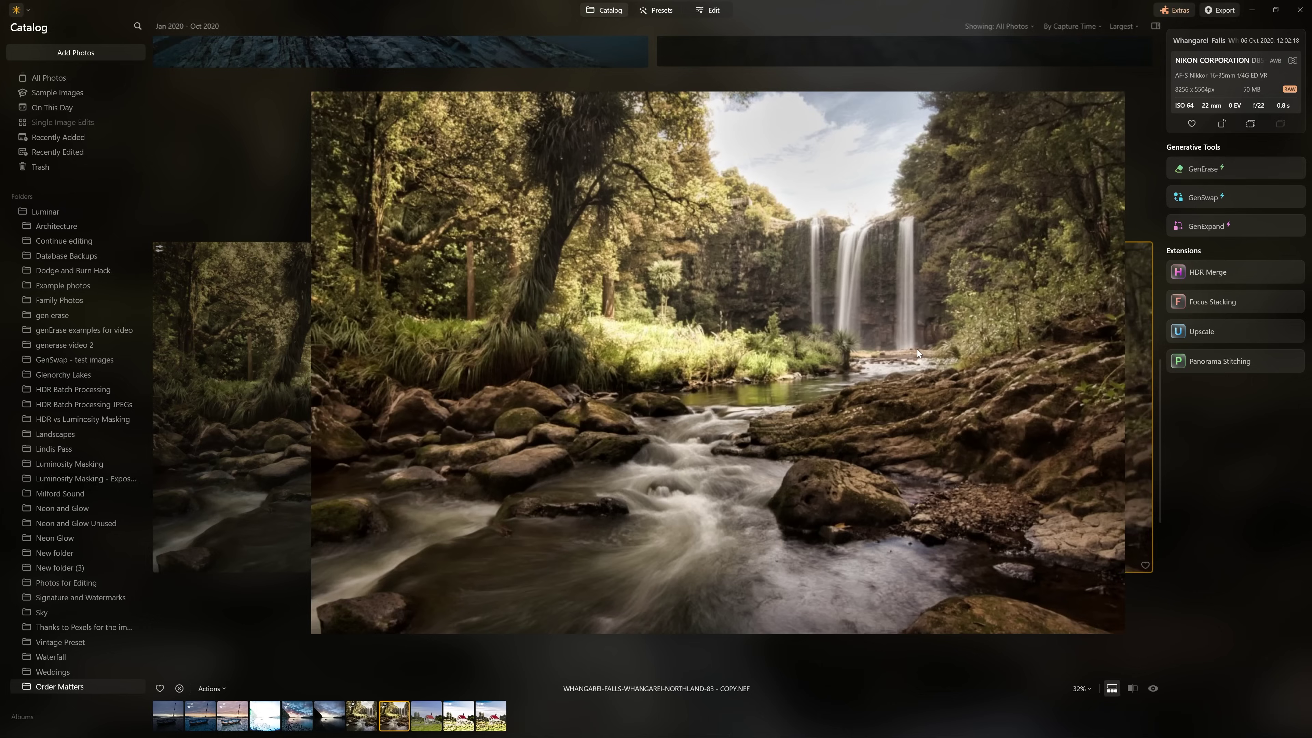
{"action": "left_click", "coordinate": [403, 722]}
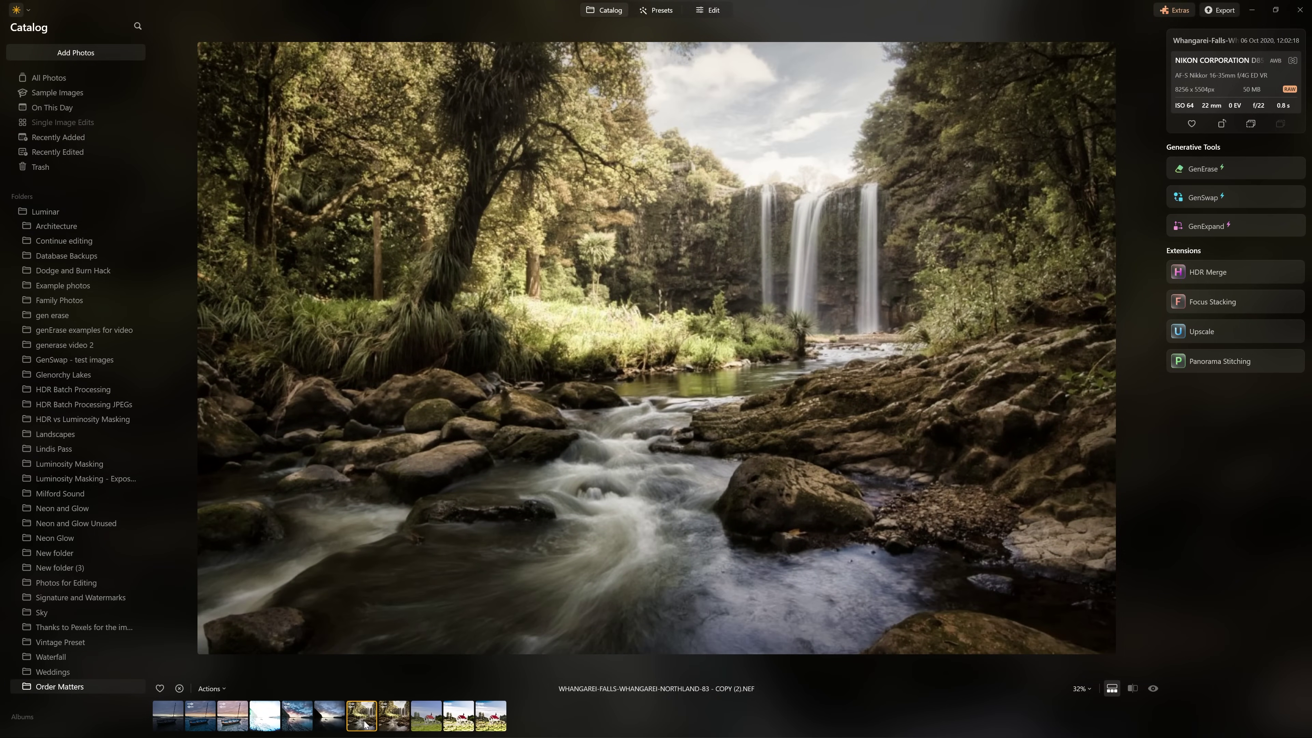
{"action": "left_click", "coordinate": [709, 11]}
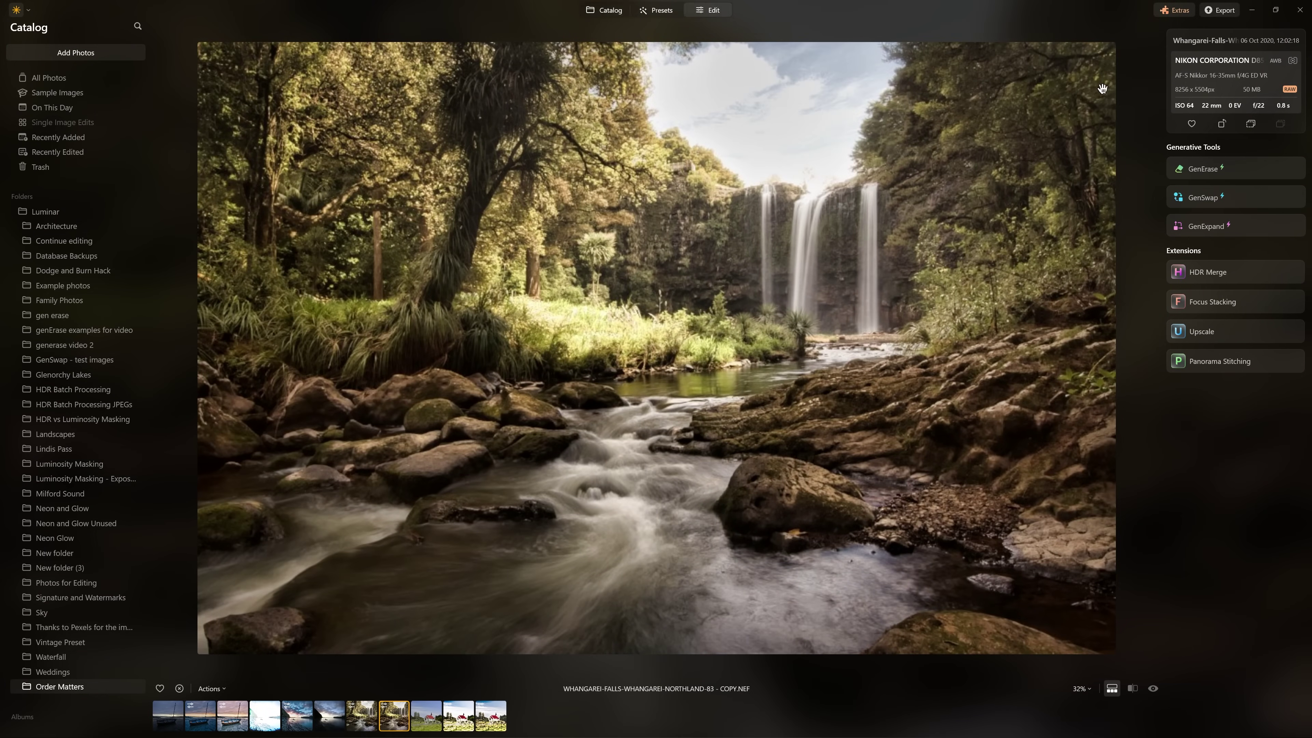
{"action": "left_click", "coordinate": [1202, 34]}
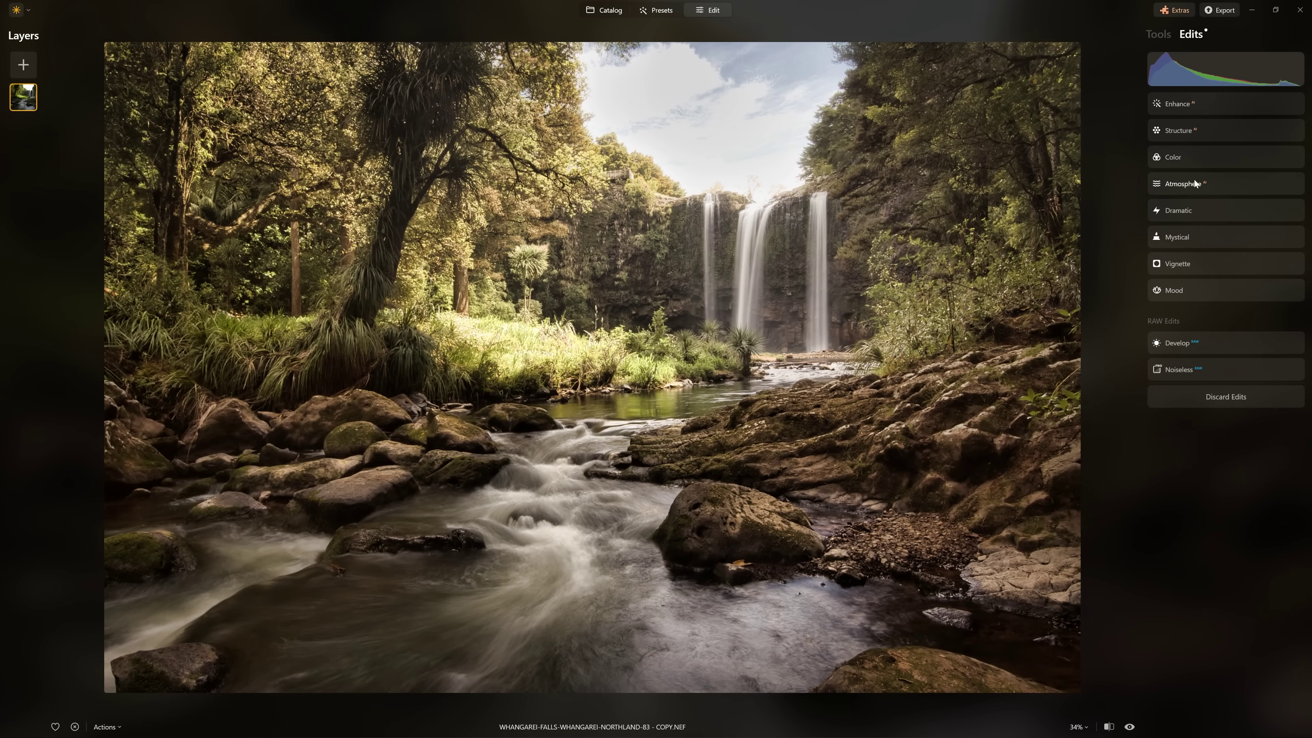
Return to the catalog and compare the COPY (2).NEF and COPY.NEF waterfall versions at large size
{"action": "left_click", "coordinate": [605, 10]}
{"action": "double_click", "coordinate": [460, 285]}
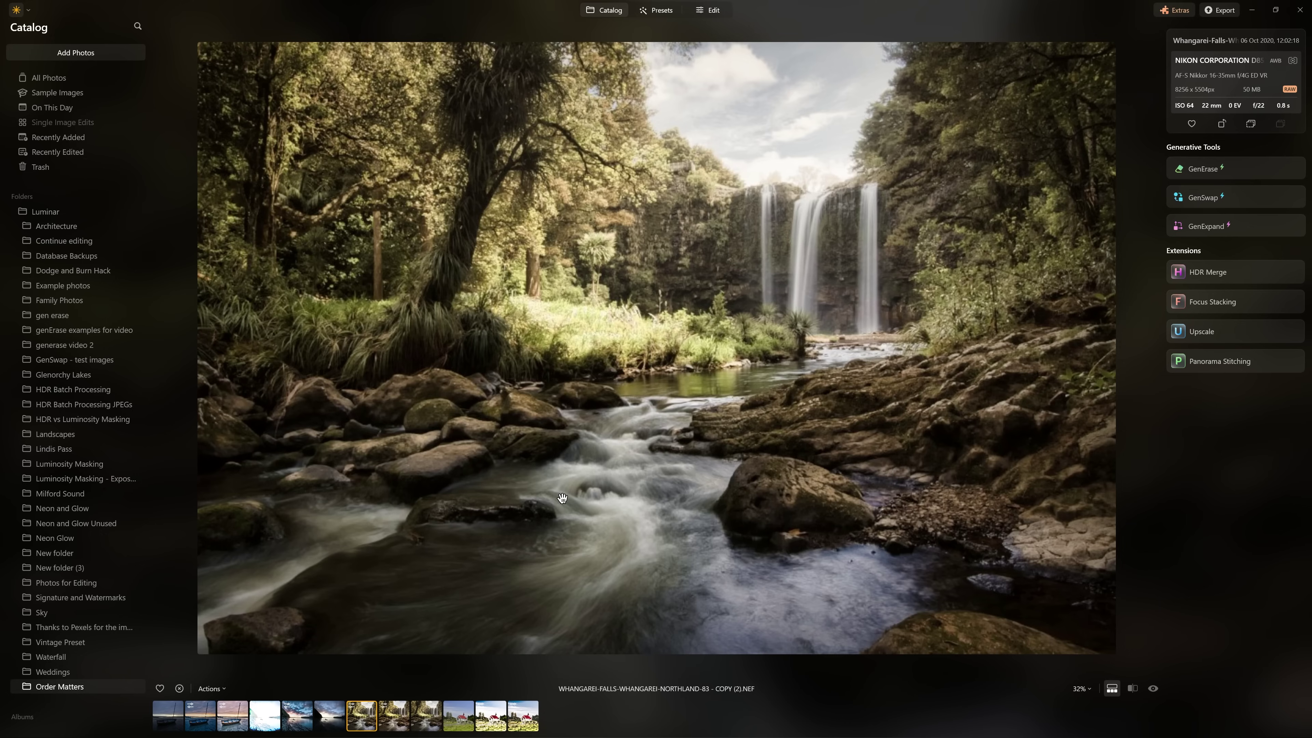
{"action": "key", "text": "Right"}
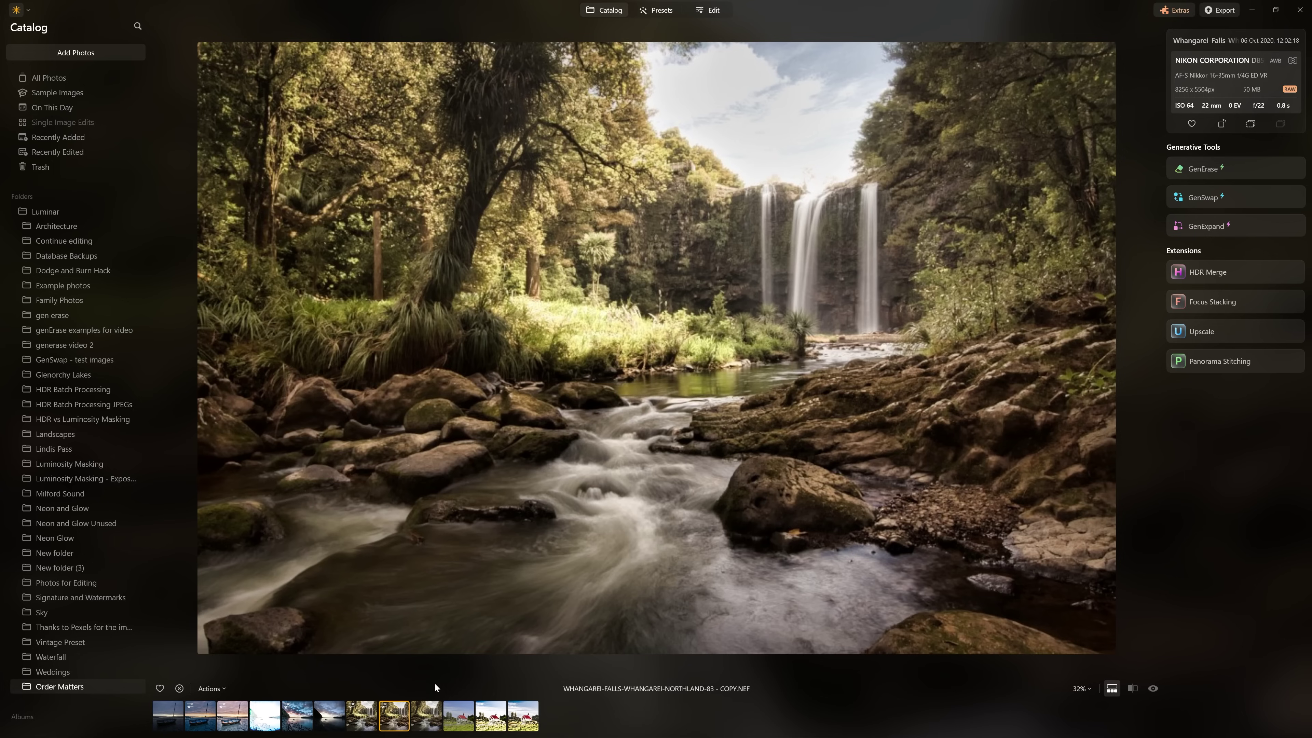
Open the waterfall photo ending in 83 - COPY.NEF for editing and add the COPY (2) version as a layer at 100 opacity
{"action": "left_click", "coordinate": [716, 11]}
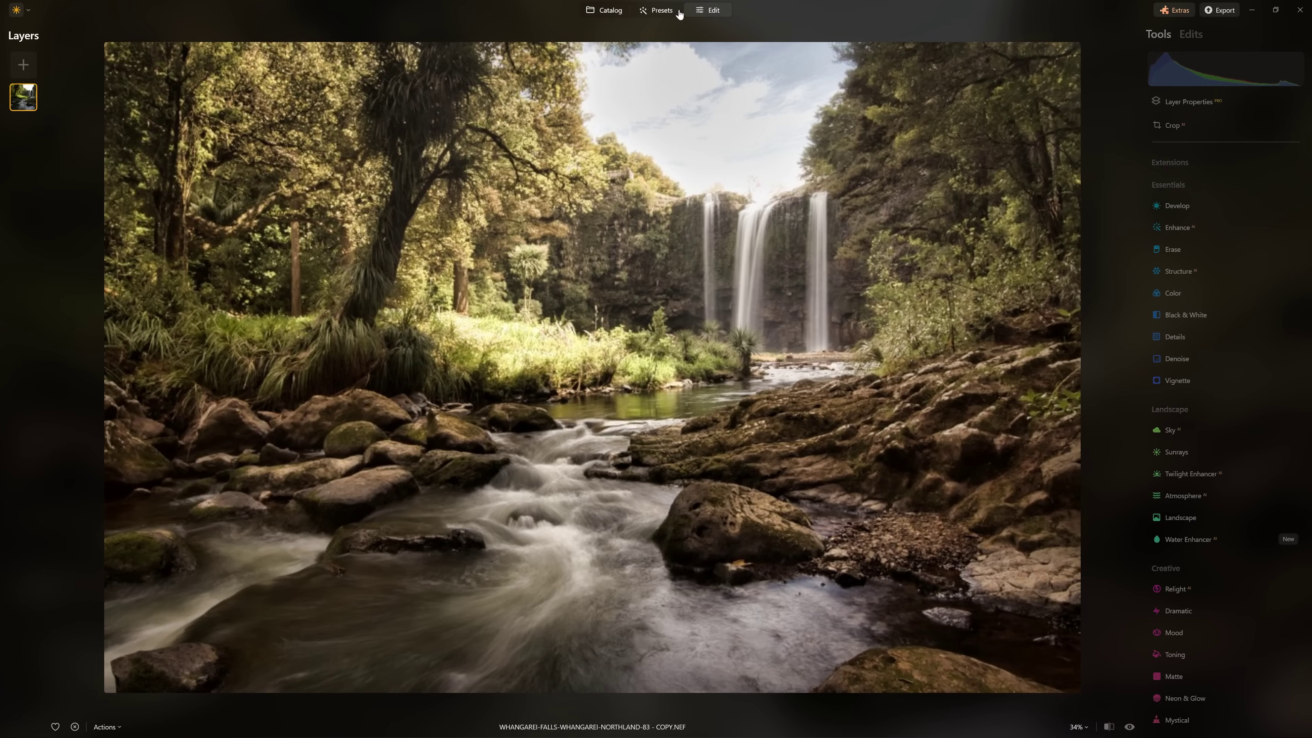
{"action": "left_click", "coordinate": [24, 65]}
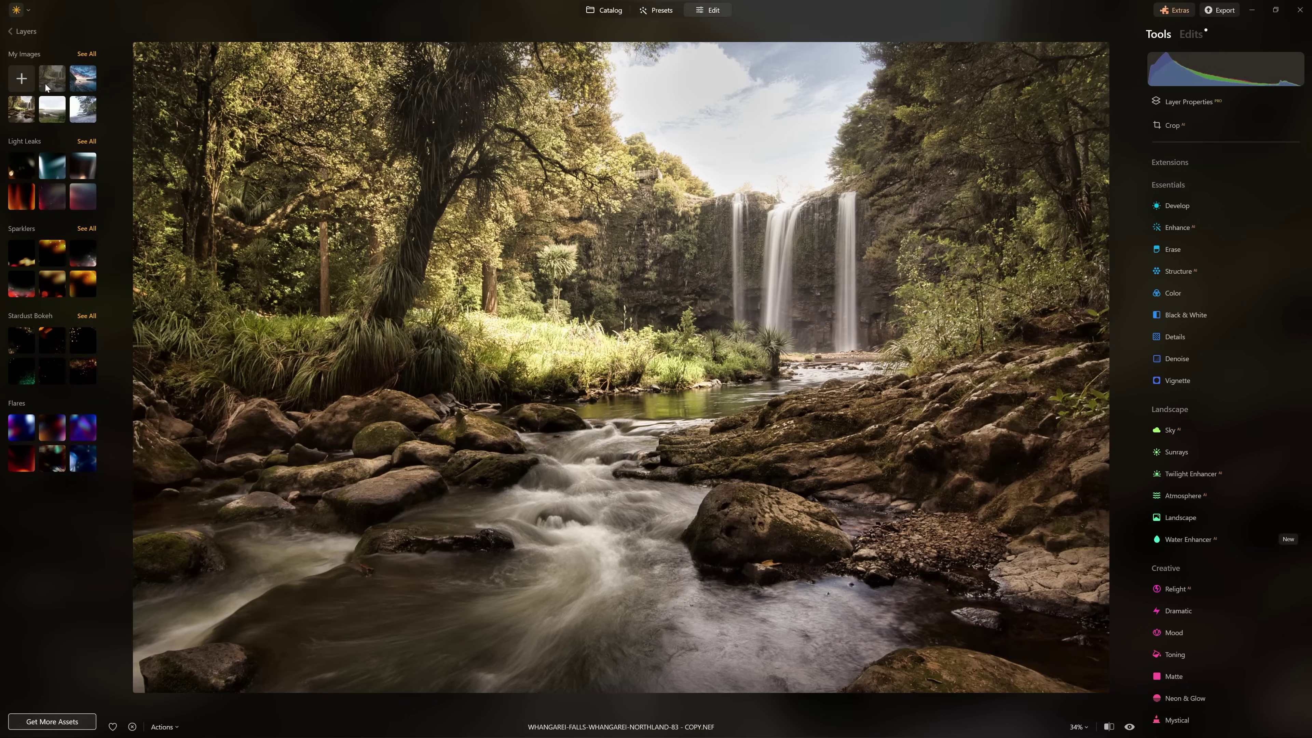
{"action": "left_click", "coordinate": [48, 84]}
{"action": "left_click_drag", "start_coordinate": [1227, 162], "coordinate": [1286, 164]}
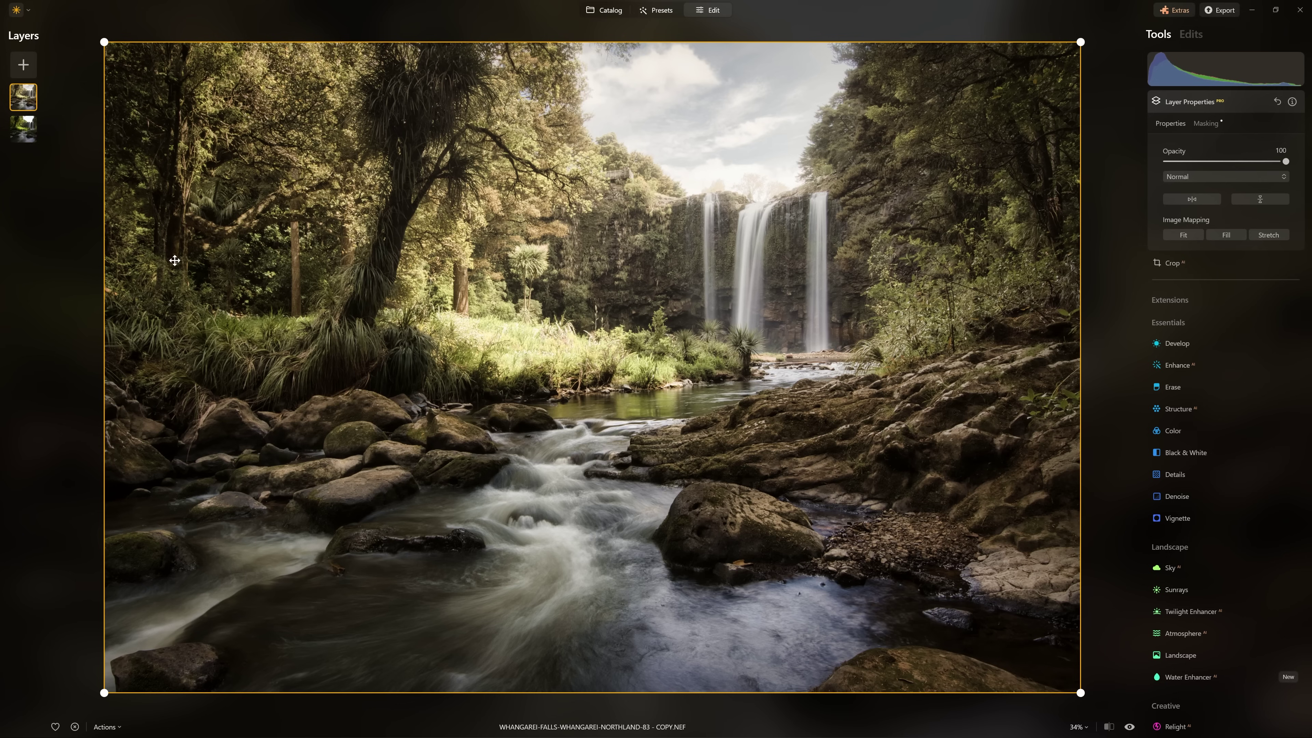
Hide and show the top waterfall layer to compare the two edit orders across the whole photo
{"action": "right_click", "coordinate": [27, 102]}
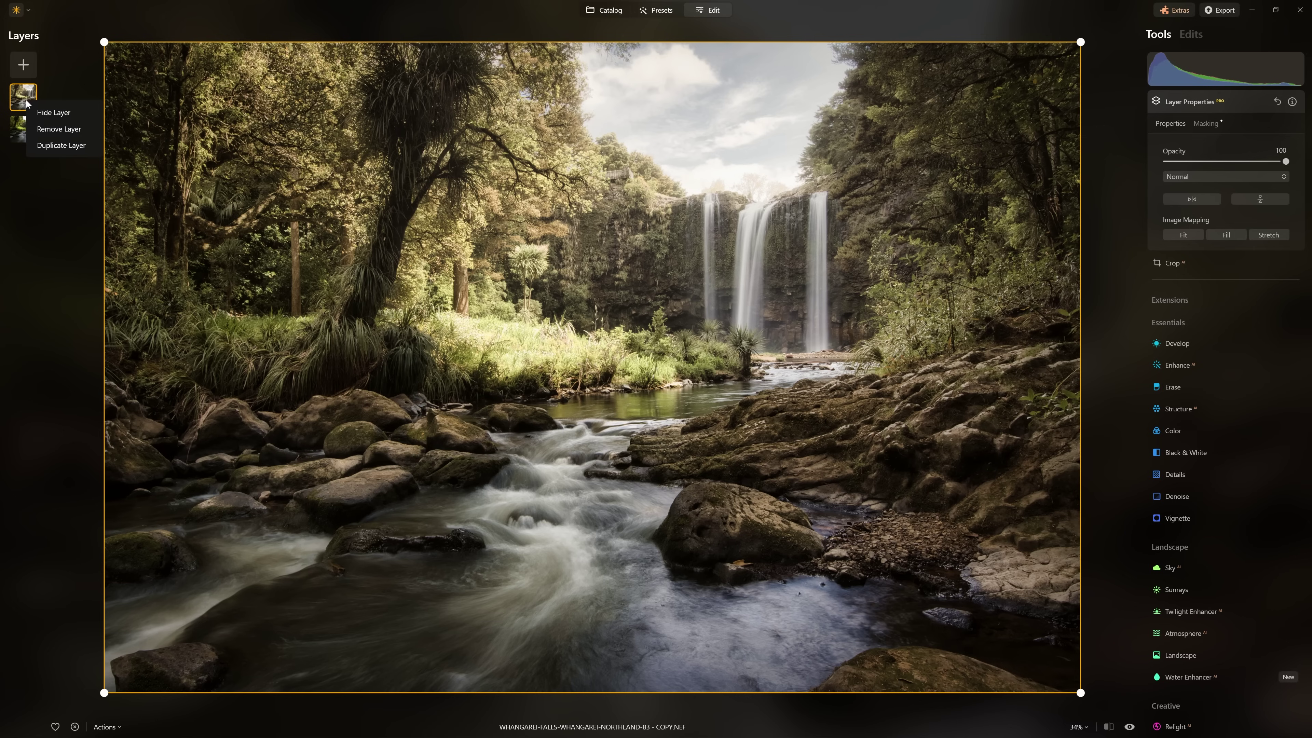
{"action": "left_click", "coordinate": [49, 113]}
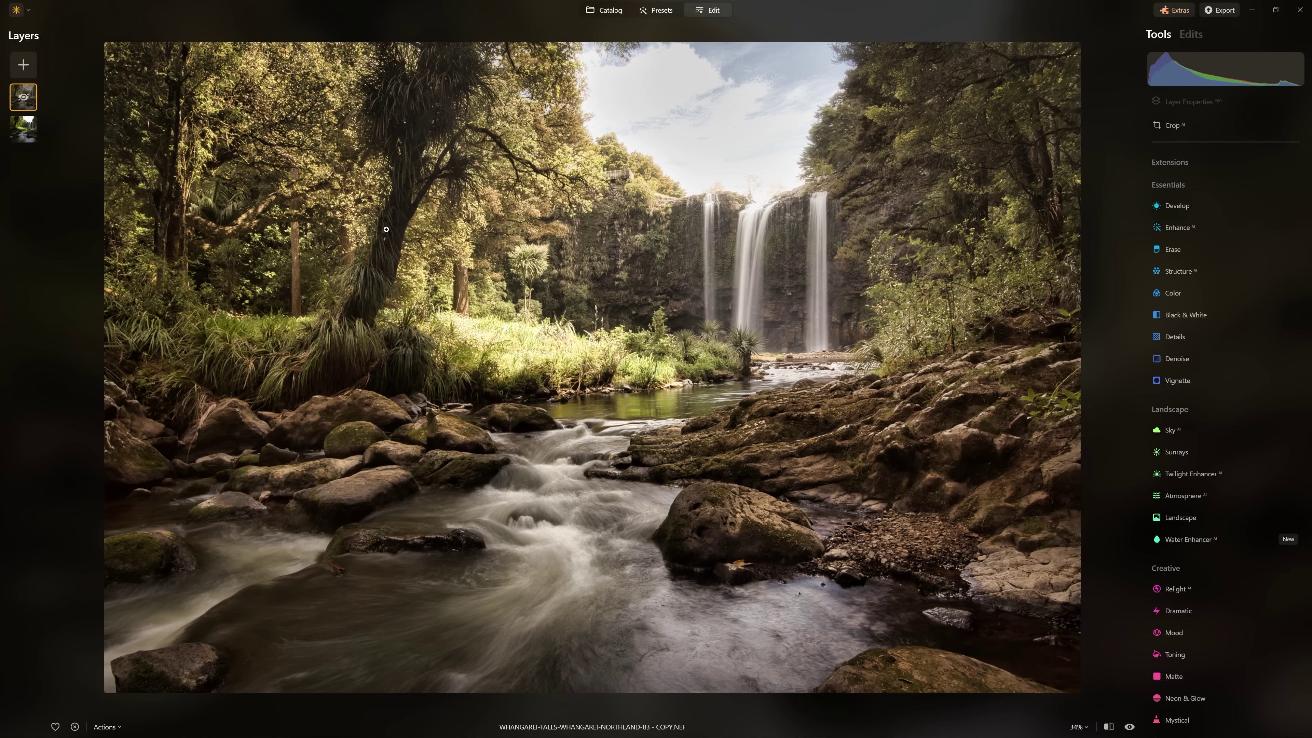
{"action": "right_click", "coordinate": [27, 96]}
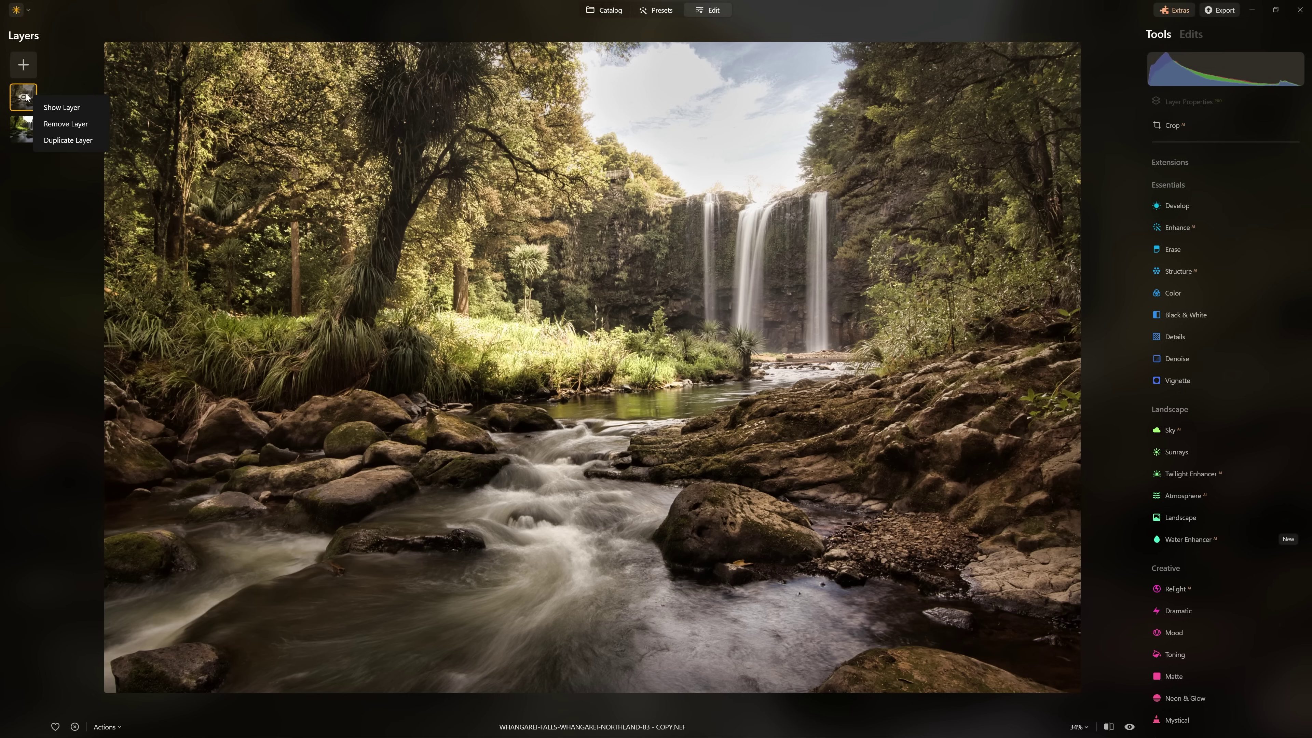
{"action": "left_click", "coordinate": [42, 108]}
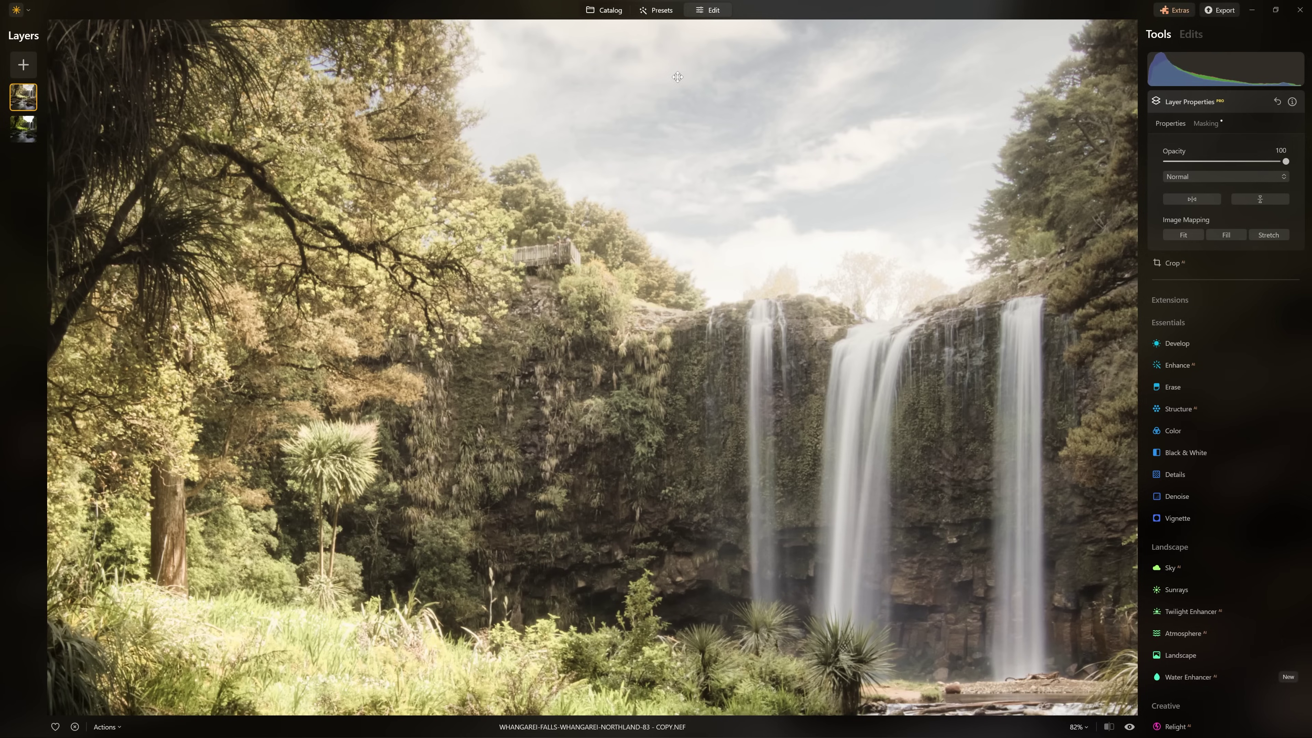
Inspect the top layer's sky and waterfall up close, then hide that layer and examine the layer beneath, including its rocks
{"action": "left_click_drag", "start_coordinate": [677, 77], "coordinate": [669, 223]}
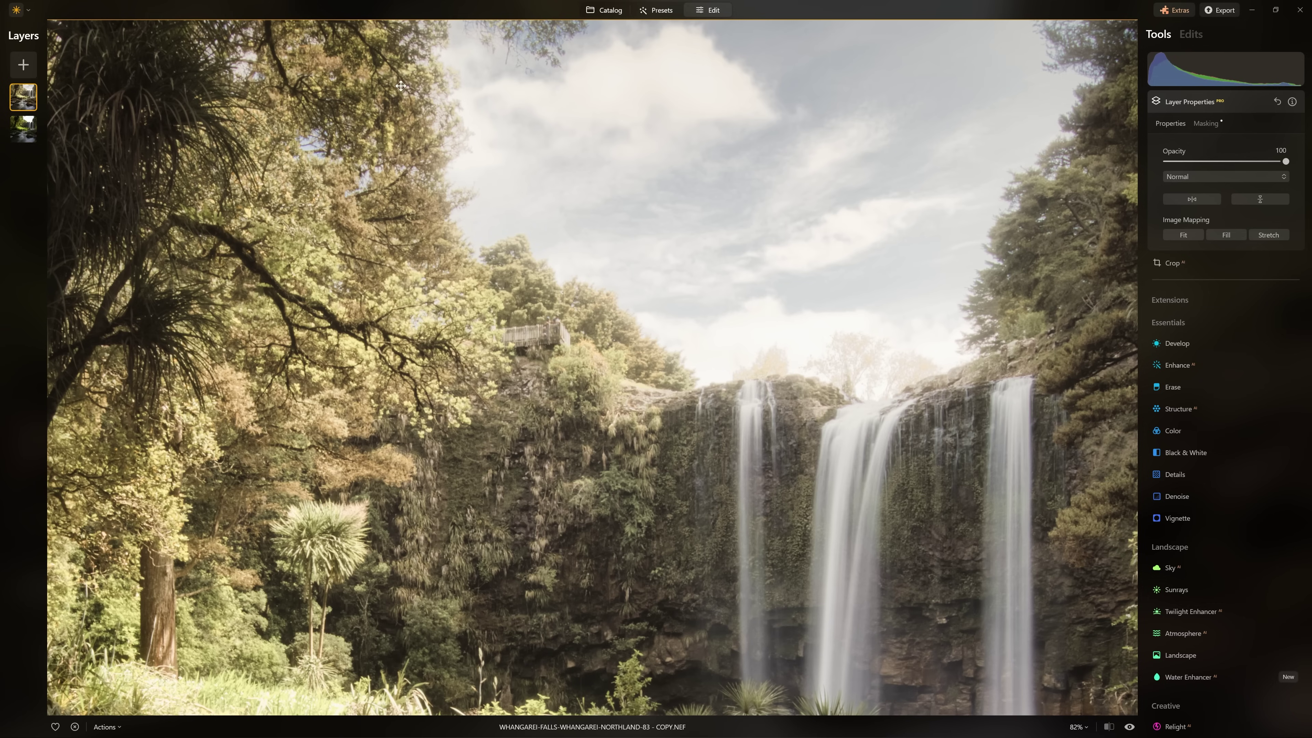
{"action": "right_click", "coordinate": [24, 107]}
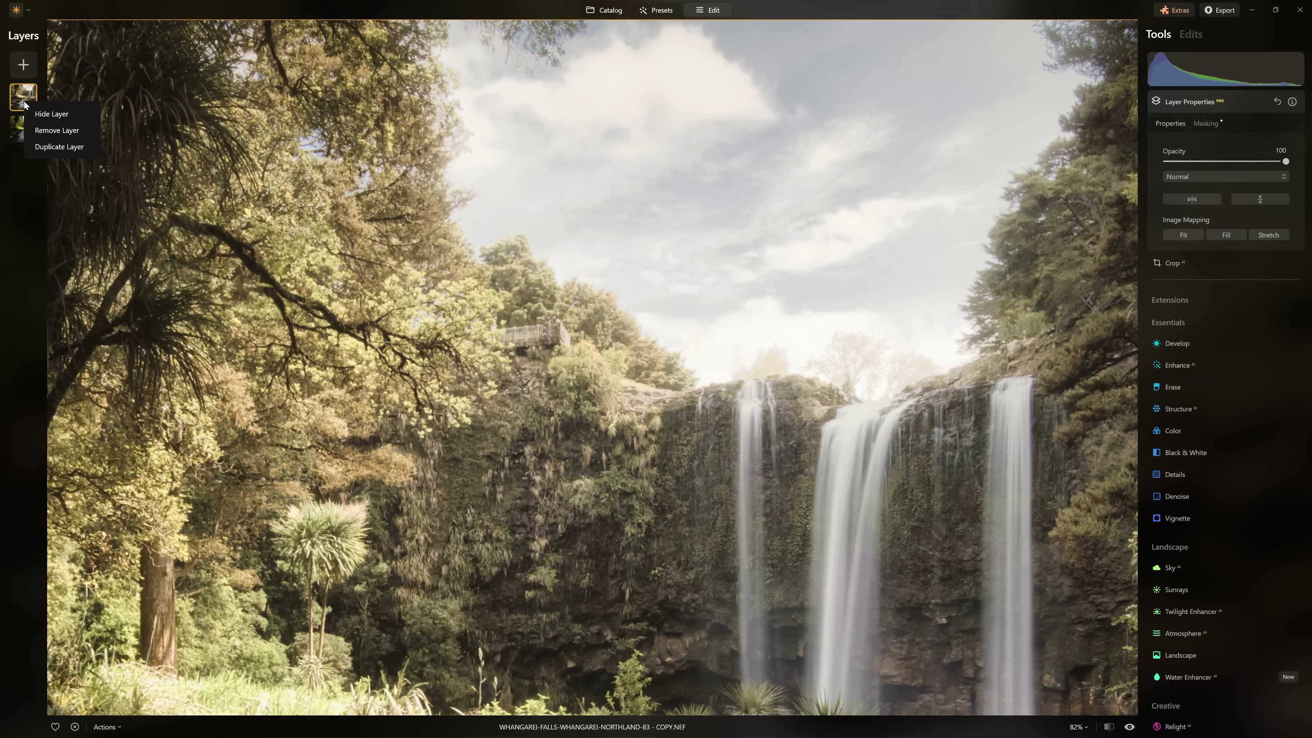
{"action": "left_click", "coordinate": [43, 115]}
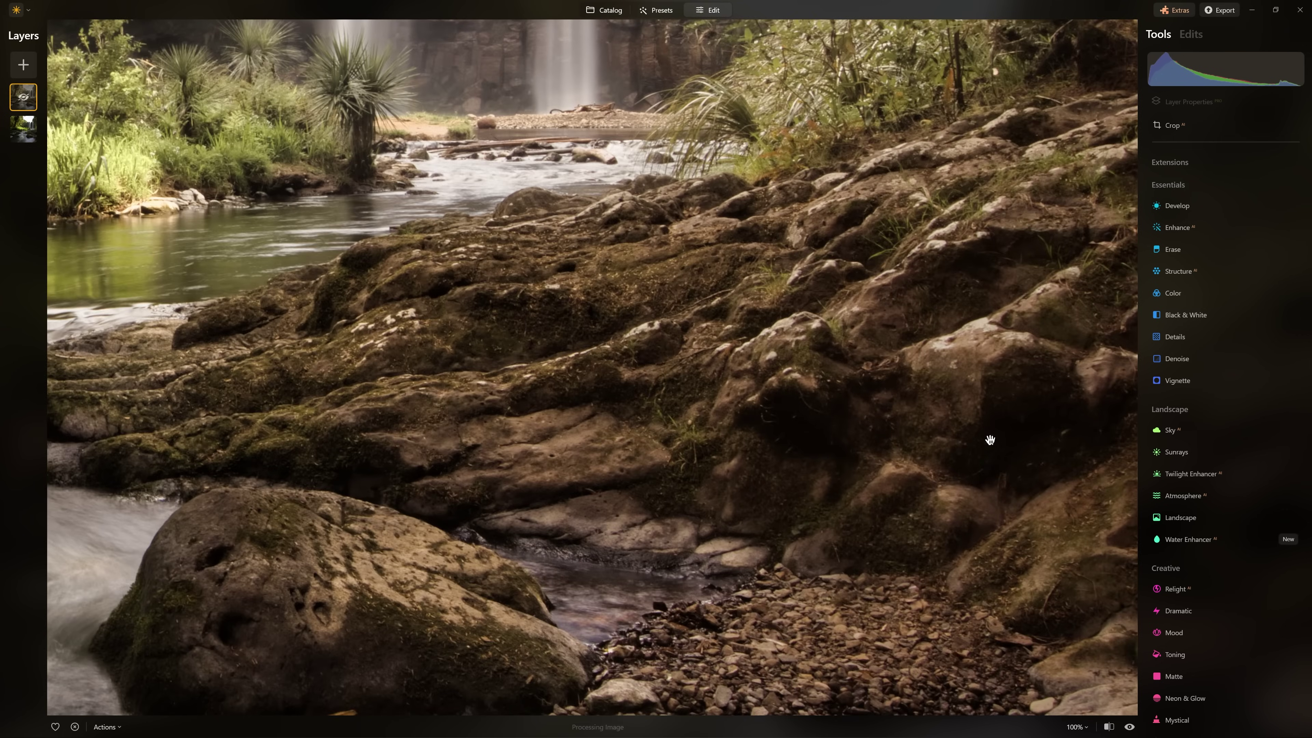
Select the bottom waterfall layer and, with Develop, set Shadows to 100 and strongly raise Exposure to reveal the dark rocks
{"action": "left_click_drag", "start_coordinate": [963, 434], "coordinate": [784, 358]}
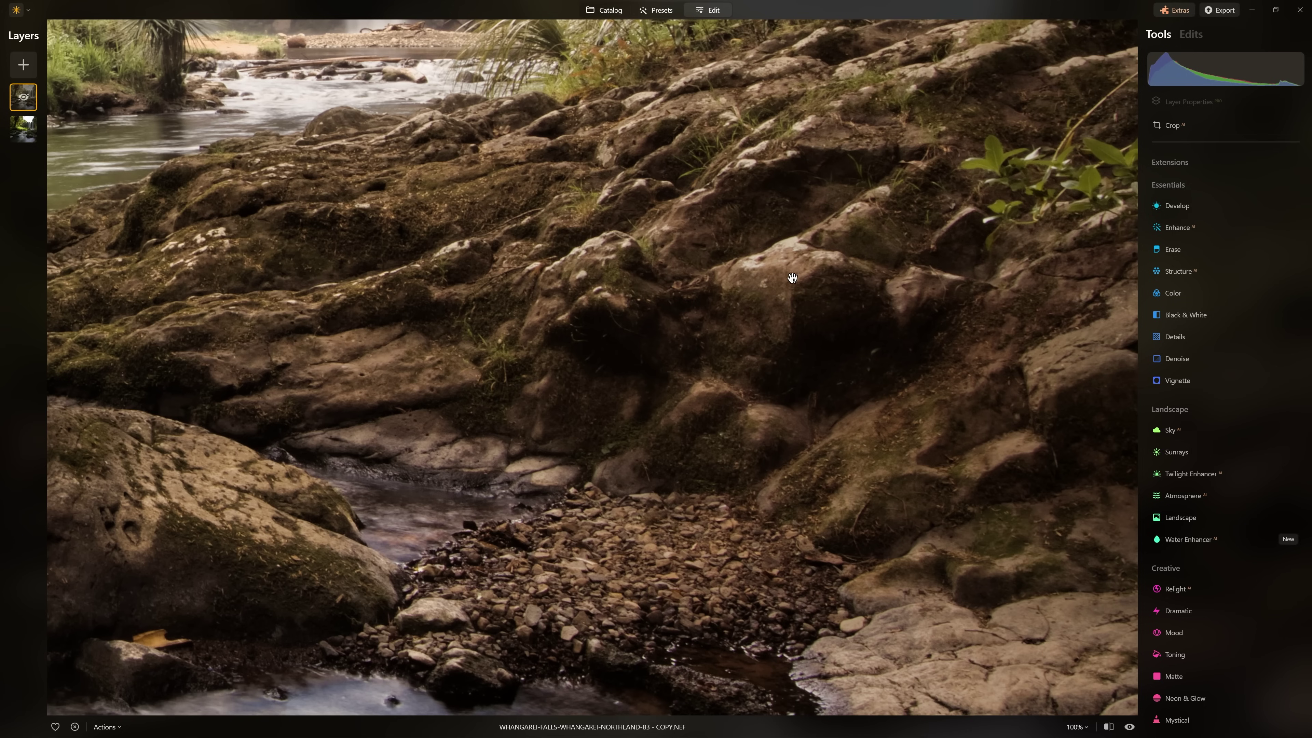
{"action": "left_click", "coordinate": [23, 128]}
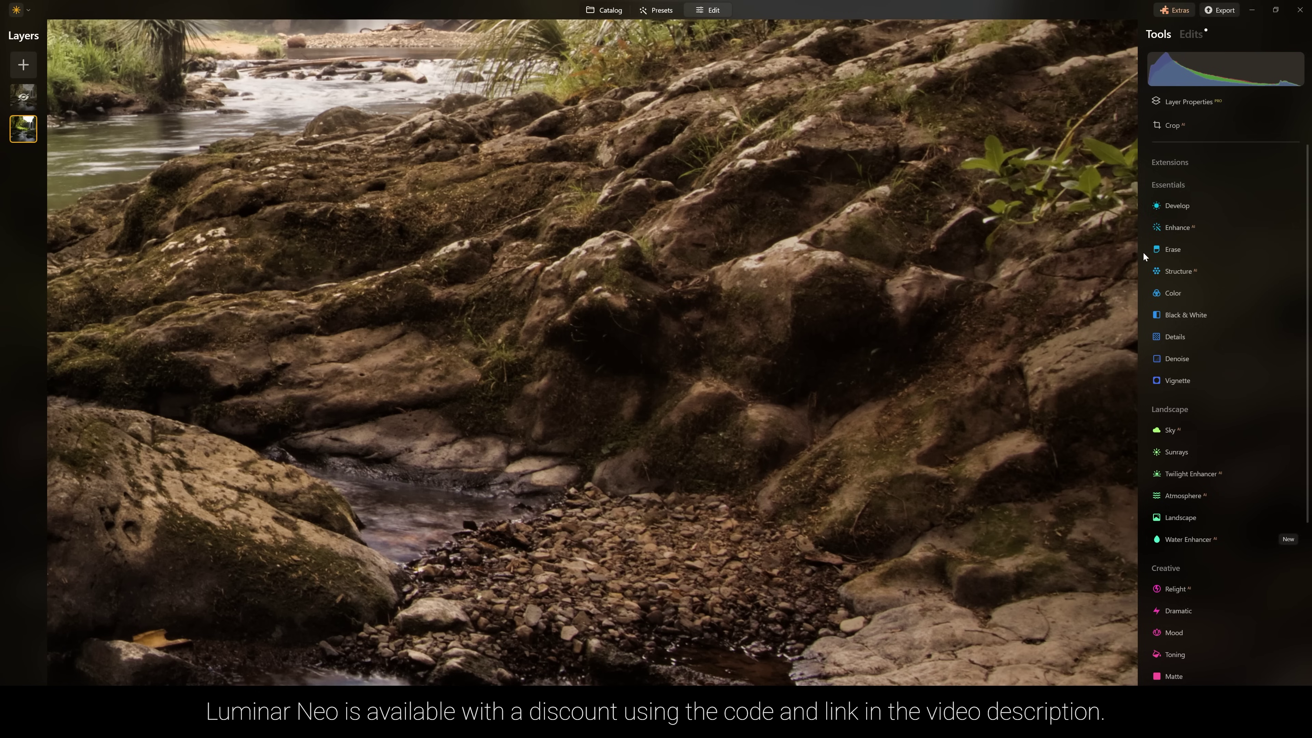
{"action": "left_click", "coordinate": [1182, 206]}
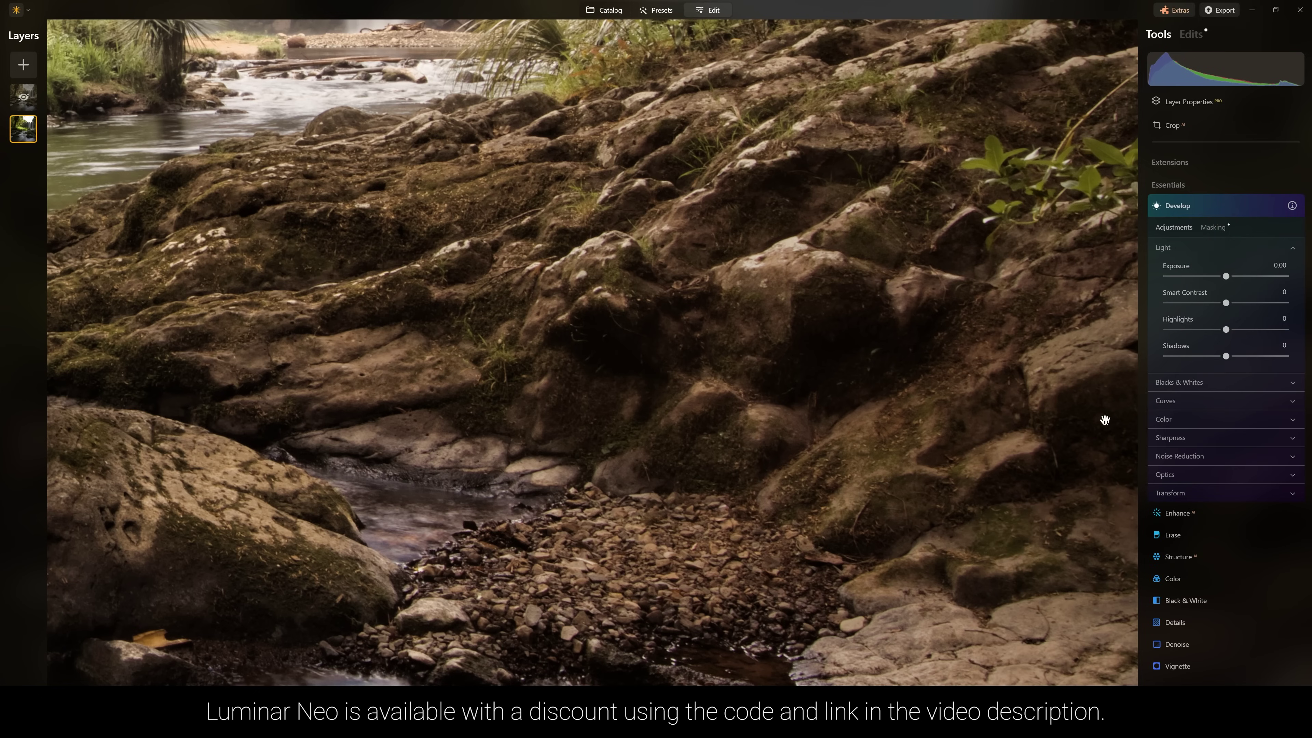
{"action": "left_click_drag", "start_coordinate": [1227, 357], "coordinate": [1309, 349]}
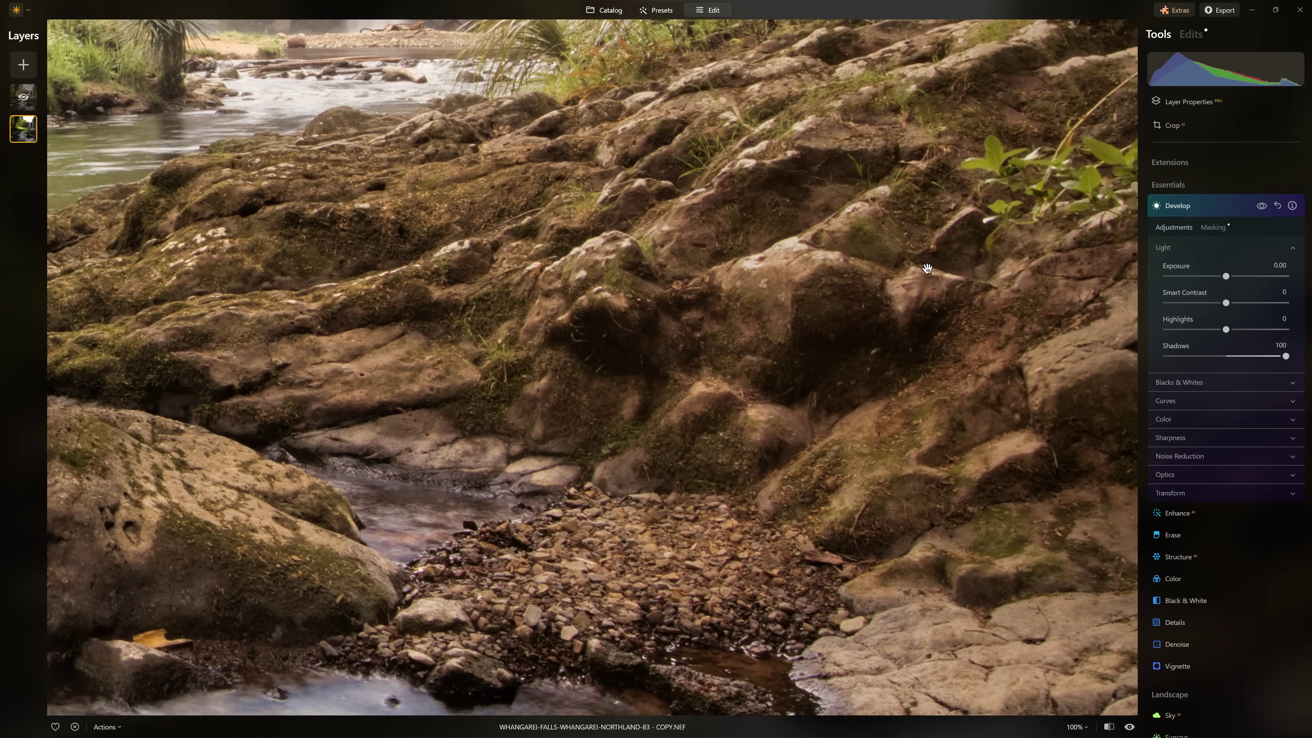
{"action": "left_click_drag", "start_coordinate": [1232, 277], "coordinate": [1261, 281]}
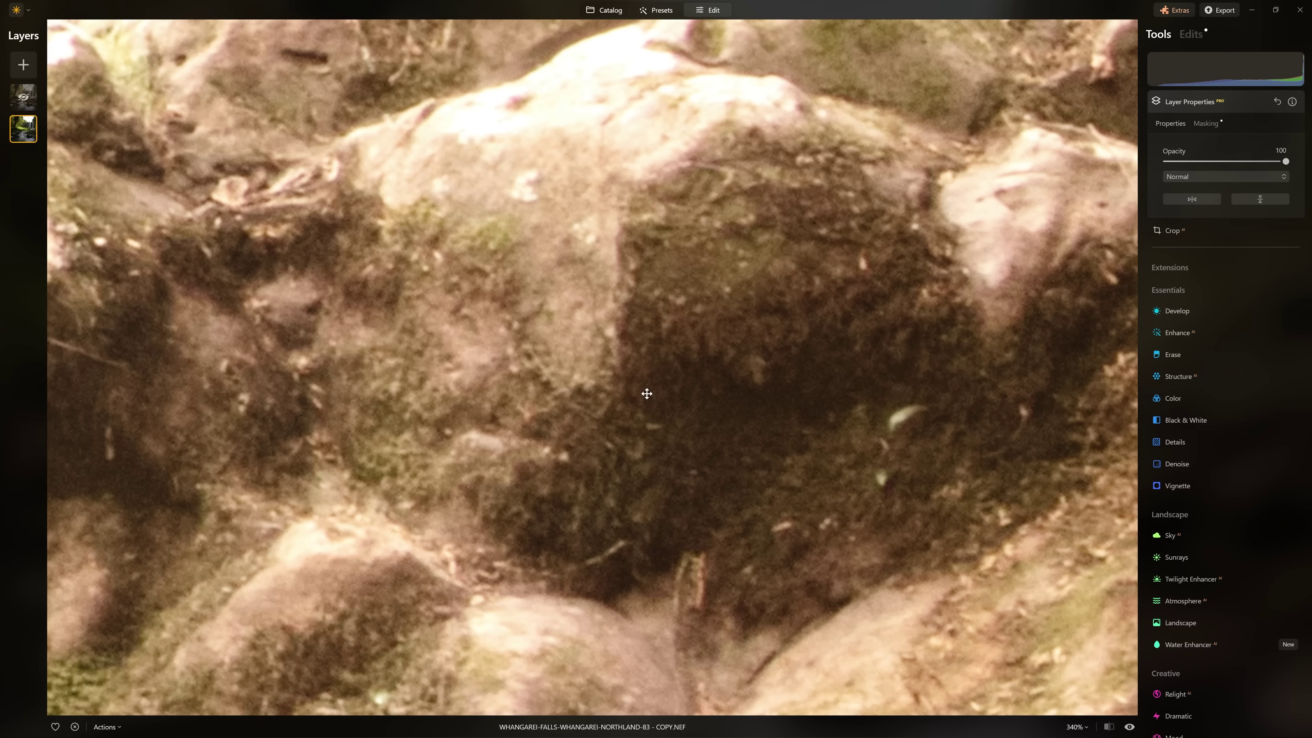
Show the top waterfall layer again and, with Develop, set its Exposure to 3.00 and raise Shadows to the maximum
{"action": "left_click", "coordinate": [22, 96]}
{"action": "right_click", "coordinate": [10, 101]}
{"action": "left_click", "coordinate": [30, 110]}
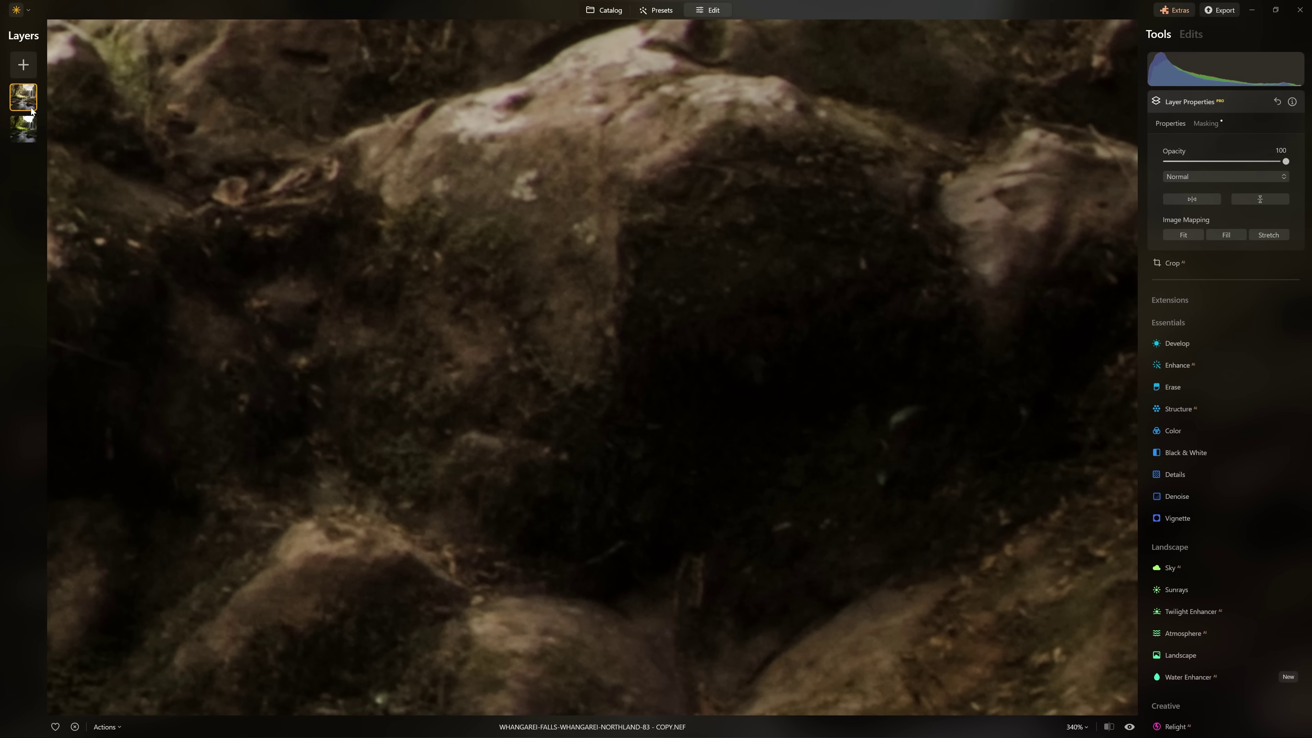
{"action": "left_click", "coordinate": [1212, 99]}
{"action": "left_click", "coordinate": [1187, 206]}
{"action": "left_click", "coordinate": [1275, 267]}
{"action": "key", "text": "Return"}
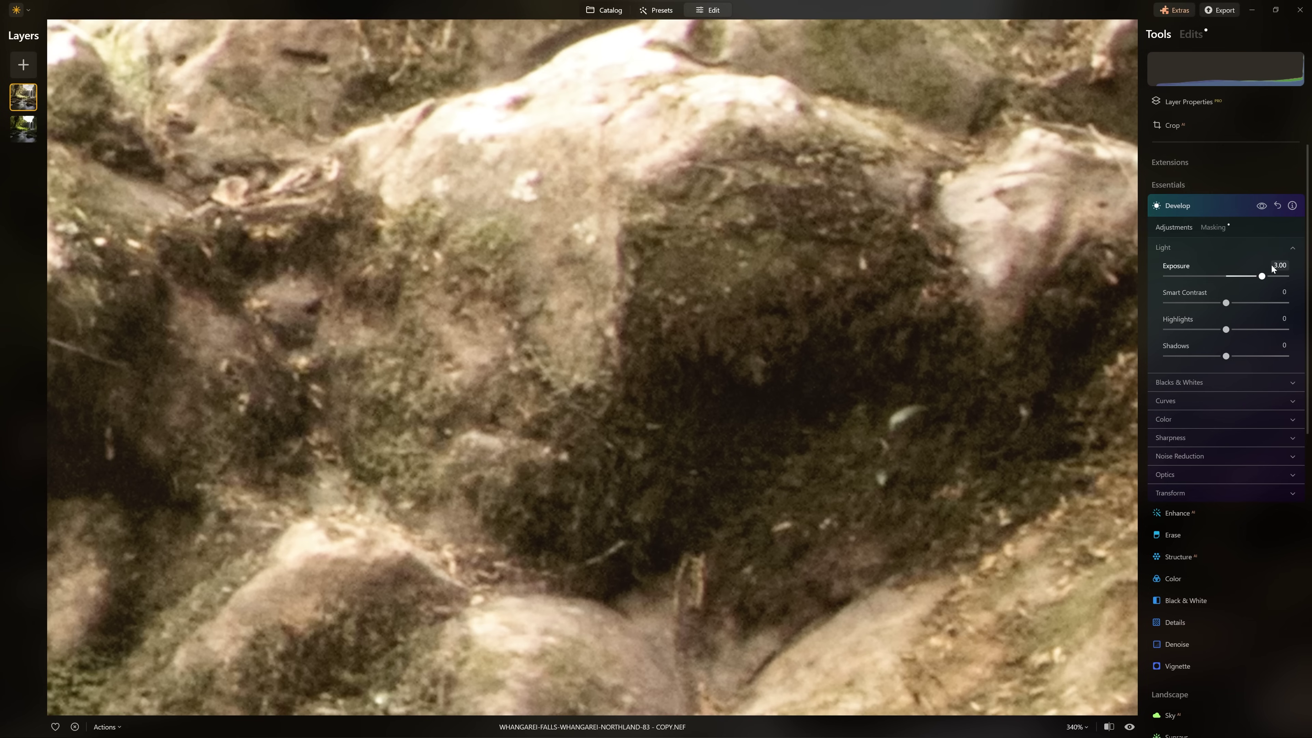
{"action": "left_click_drag", "start_coordinate": [1223, 357], "coordinate": [1296, 364]}
Hide and show the top layer to compare color and detail in the brightened rock shadows up close
{"action": "scroll", "coordinate": [773, 320], "scroll_direction": "down", "scroll_amount": 1}
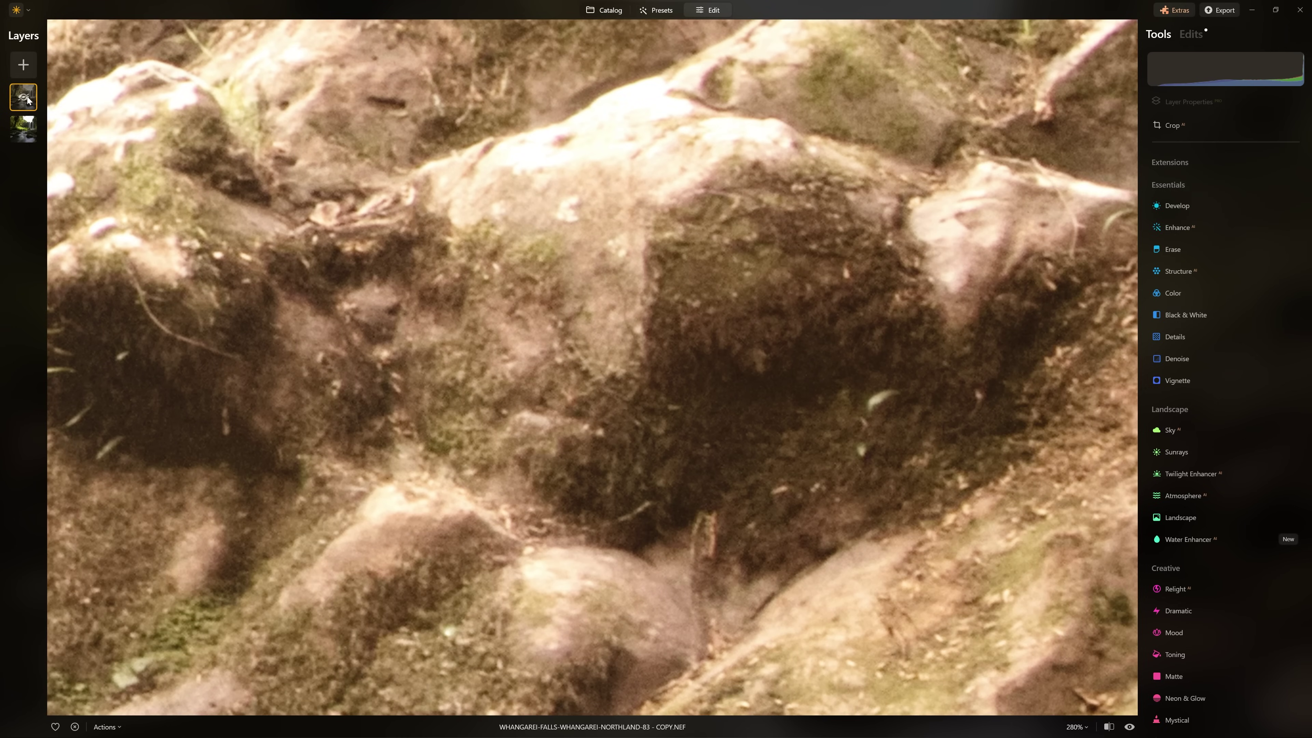
{"action": "left_click", "coordinate": [31, 104]}
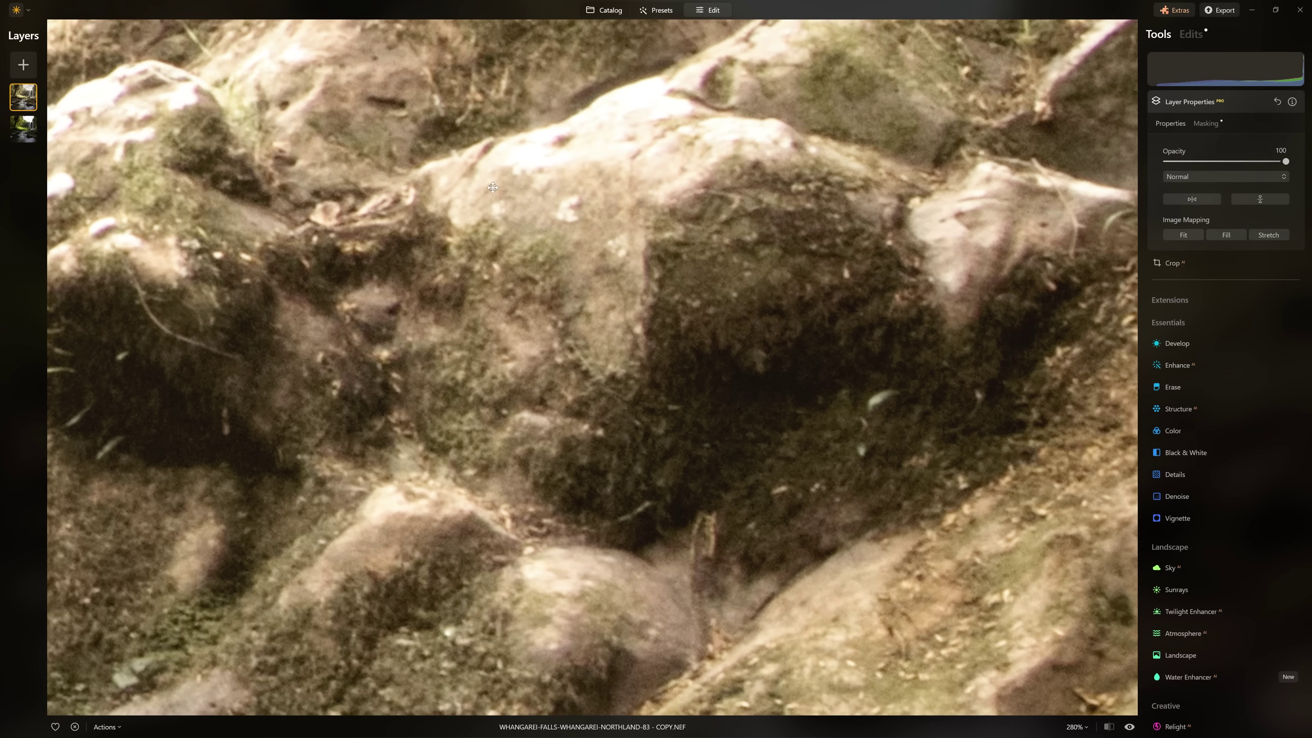
{"action": "right_click", "coordinate": [23, 97]}
{"action": "left_click", "coordinate": [57, 110]}
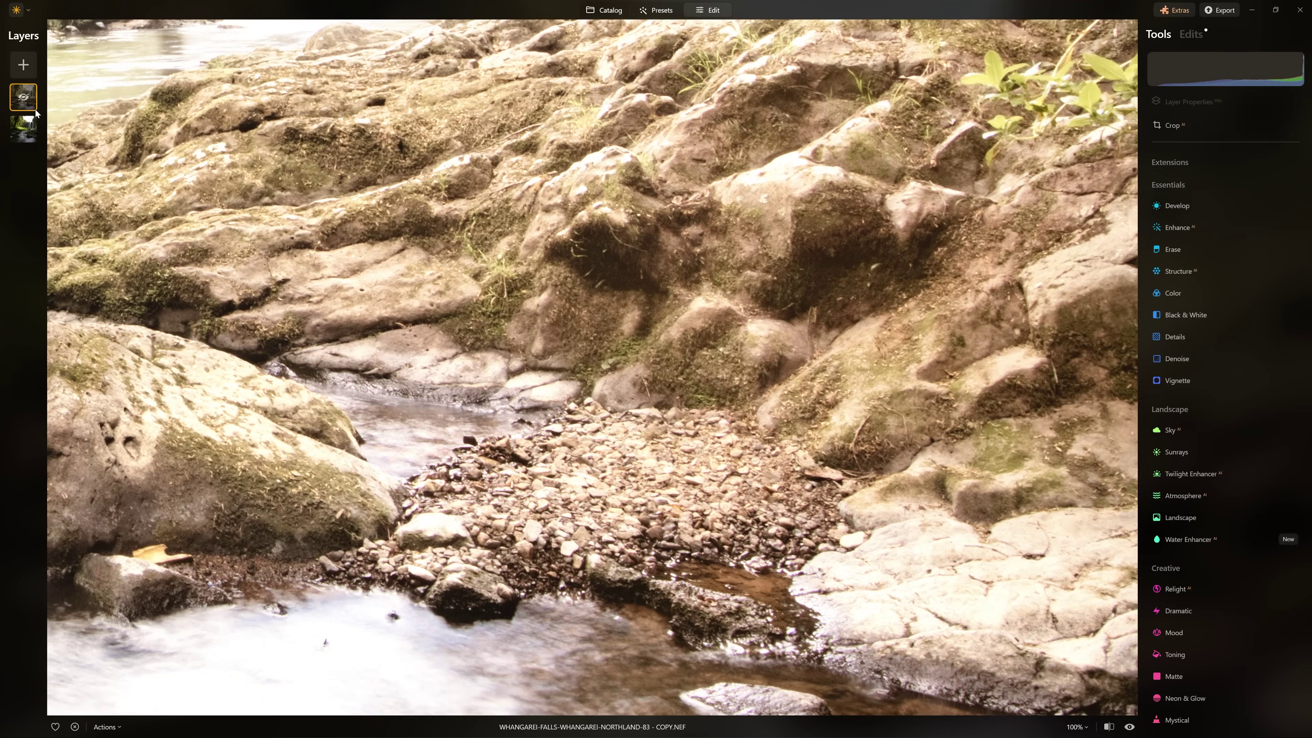
{"action": "left_click", "coordinate": [716, 194]}
{"action": "right_click", "coordinate": [23, 97]}
{"action": "left_click", "coordinate": [56, 108]}
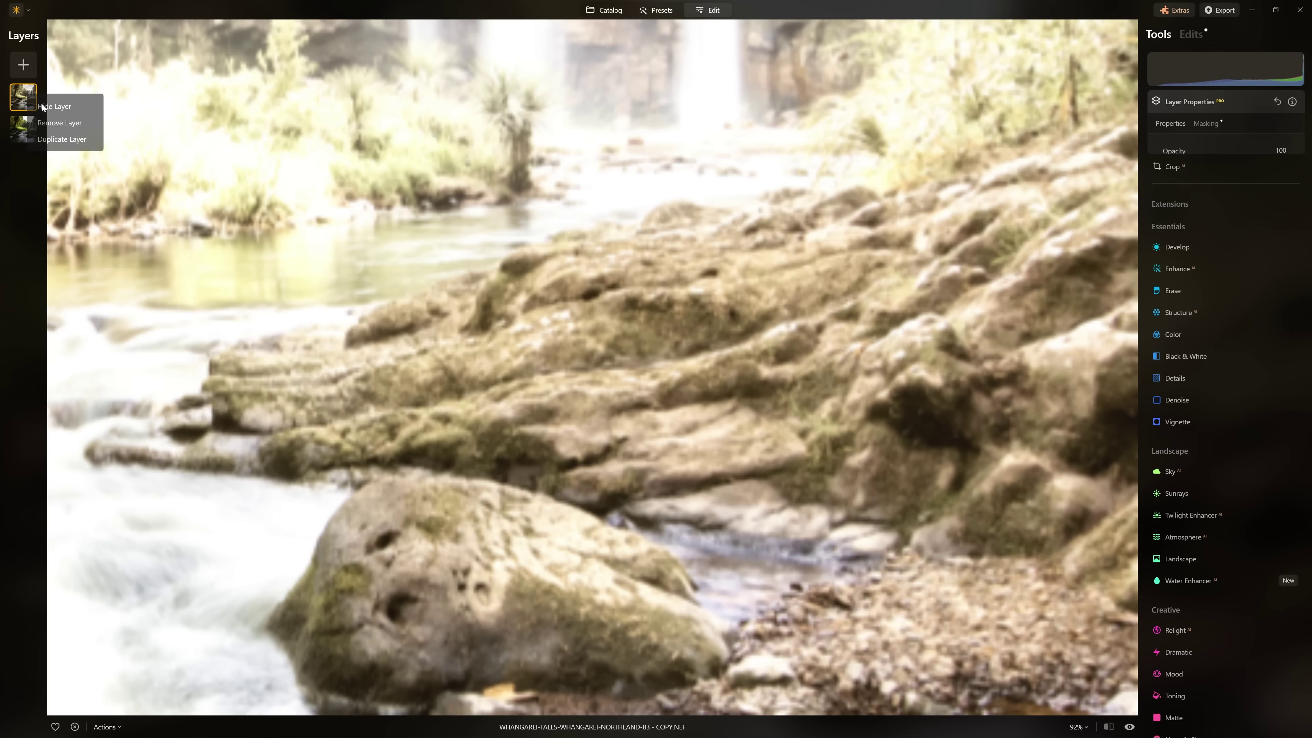
Toggle the top layer's visibility over a wider view to compare the brightened river, boulder and foliage in both versions
{"action": "right_click", "coordinate": [38, 106]}
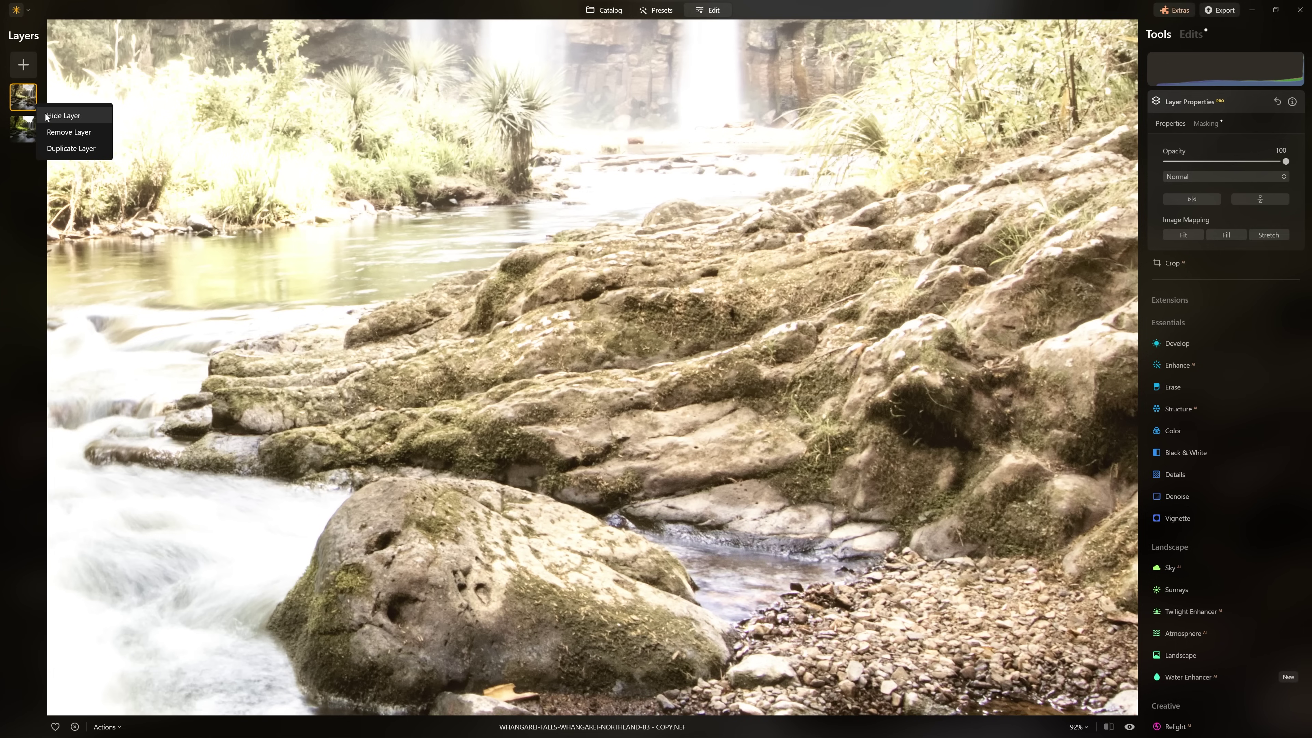
{"action": "left_click", "coordinate": [46, 116]}
{"action": "right_click", "coordinate": [27, 105]}
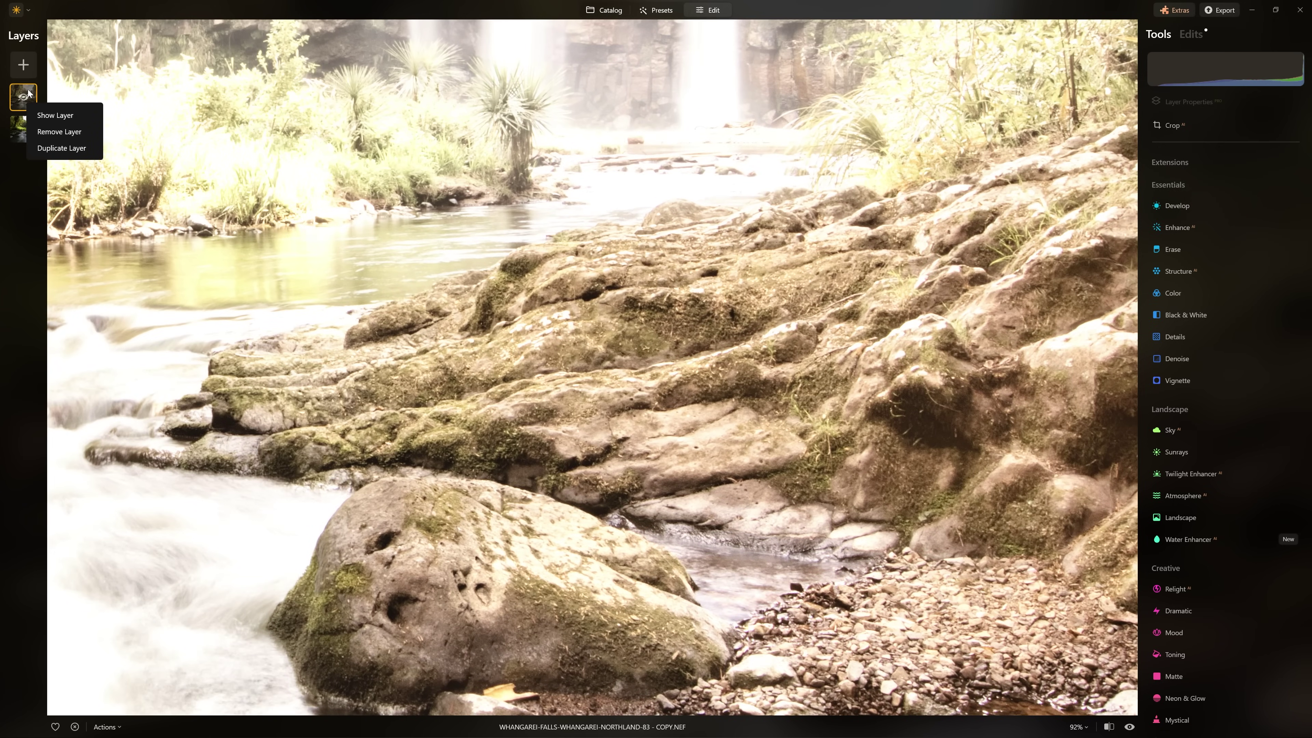
{"action": "left_click", "coordinate": [54, 115]}
{"action": "right_click", "coordinate": [26, 100]}
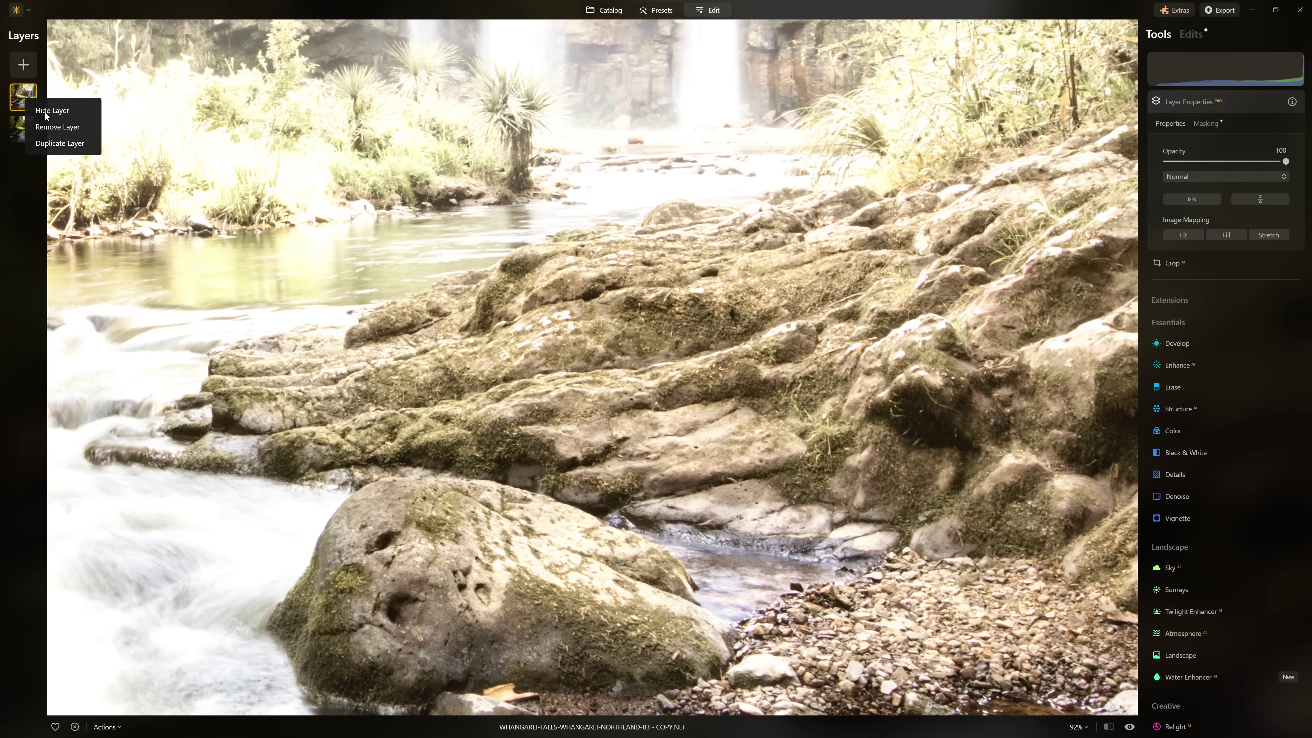
{"action": "left_click", "coordinate": [46, 110]}
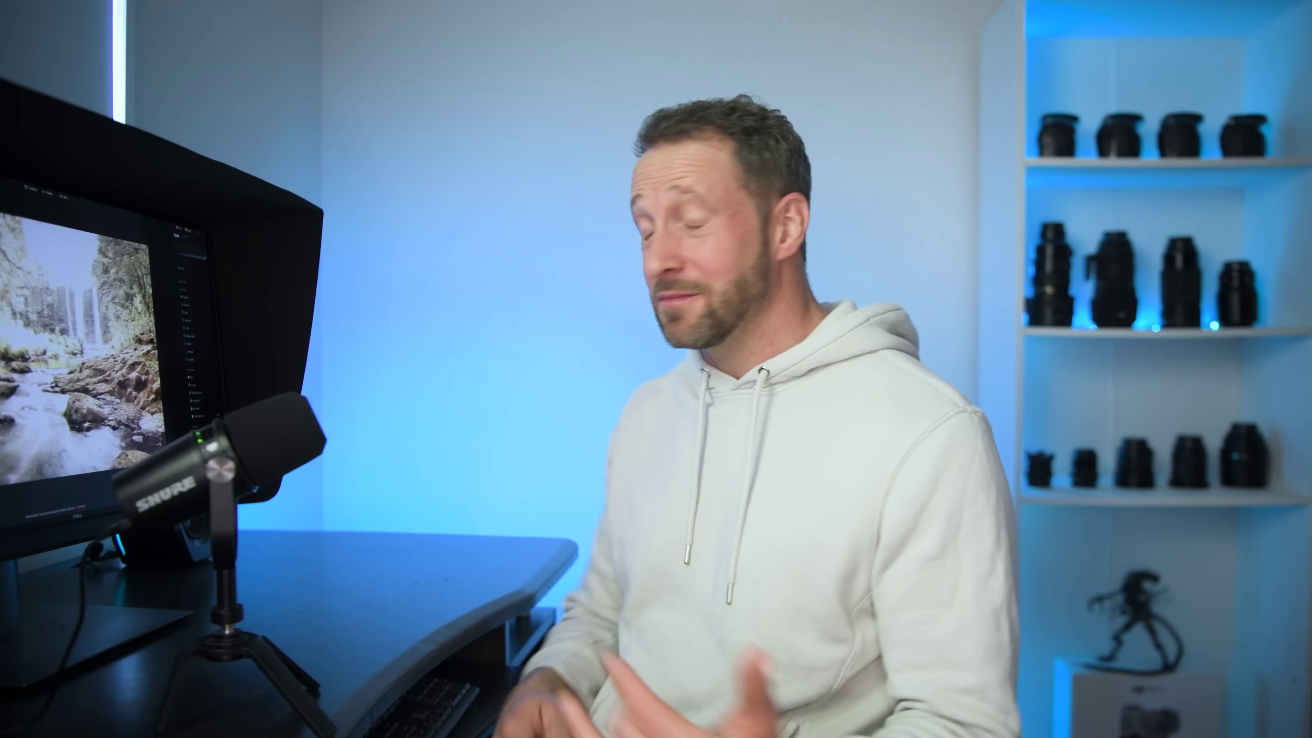